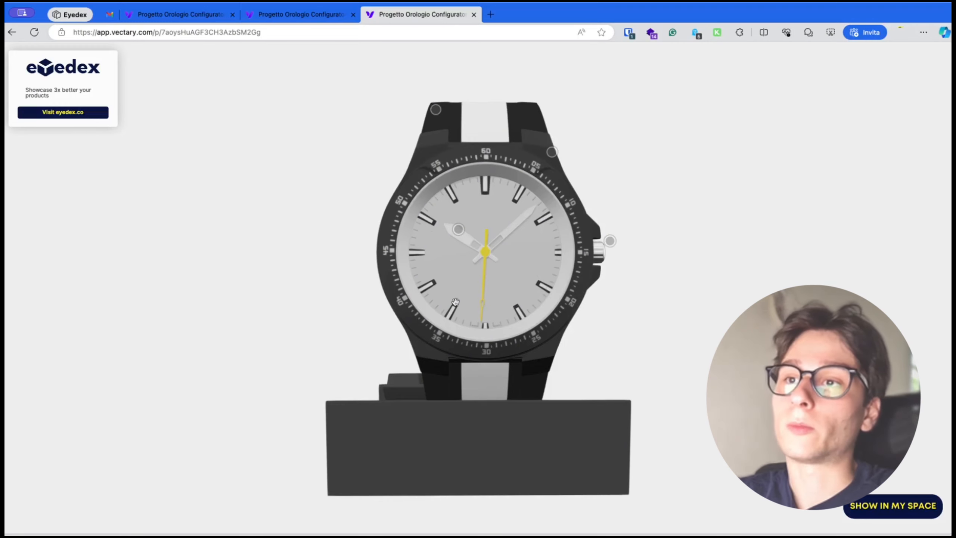
# In the published configurator, set the hands and indicator base color to Gold 2 and the hands internal color to Metal Black
pyautogui.click(458, 229)
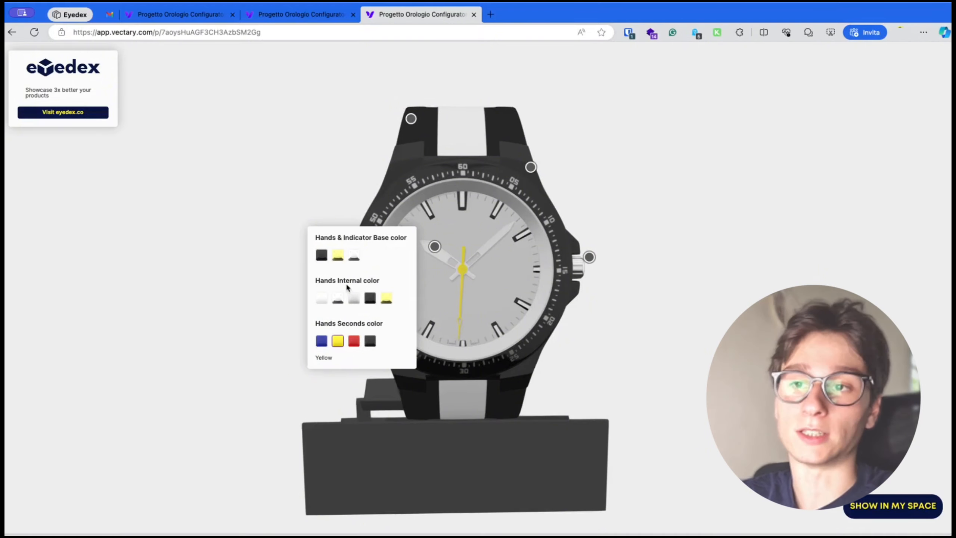
pyautogui.click(354, 258)
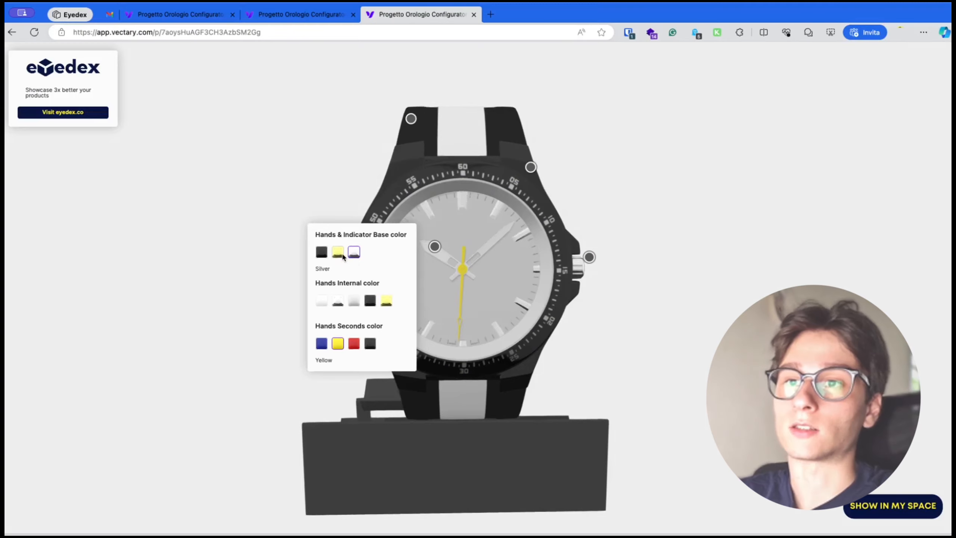
pyautogui.click(338, 253)
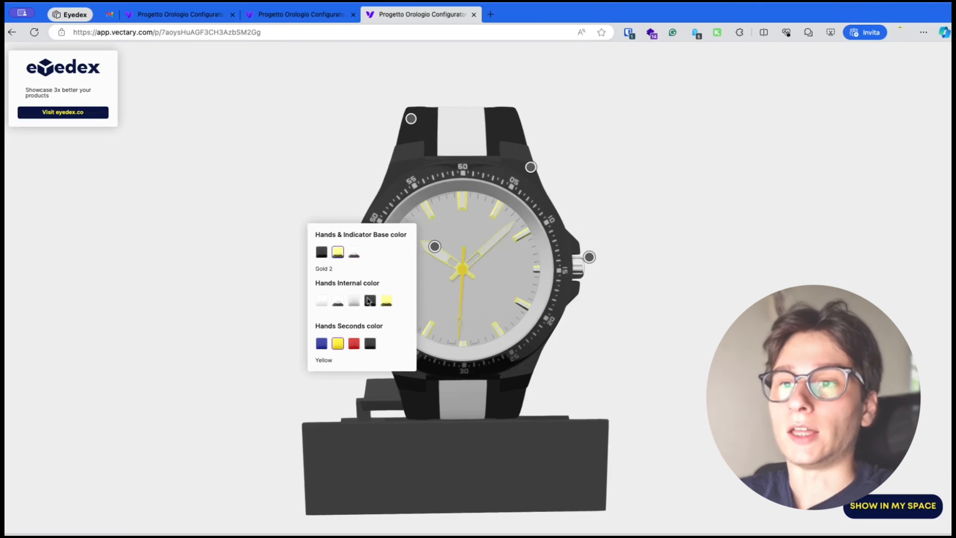
pyautogui.click(351, 304)
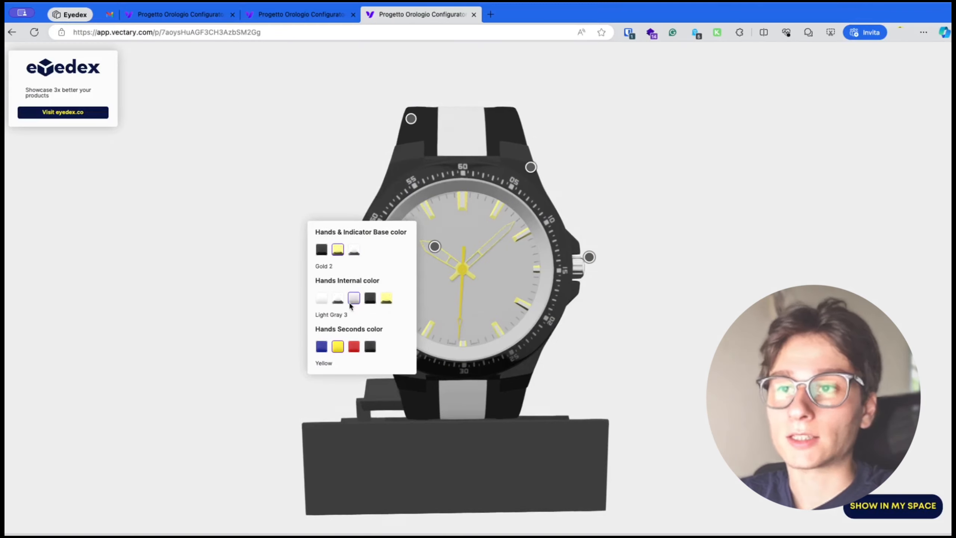
pyautogui.click(371, 302)
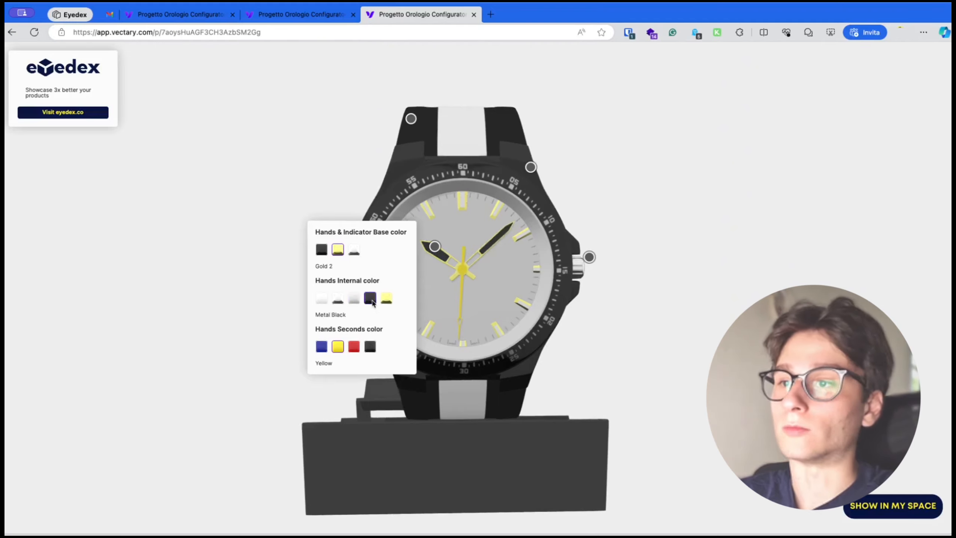
# Open the crown's options and set the crown color to Gold
pyautogui.click(589, 257)
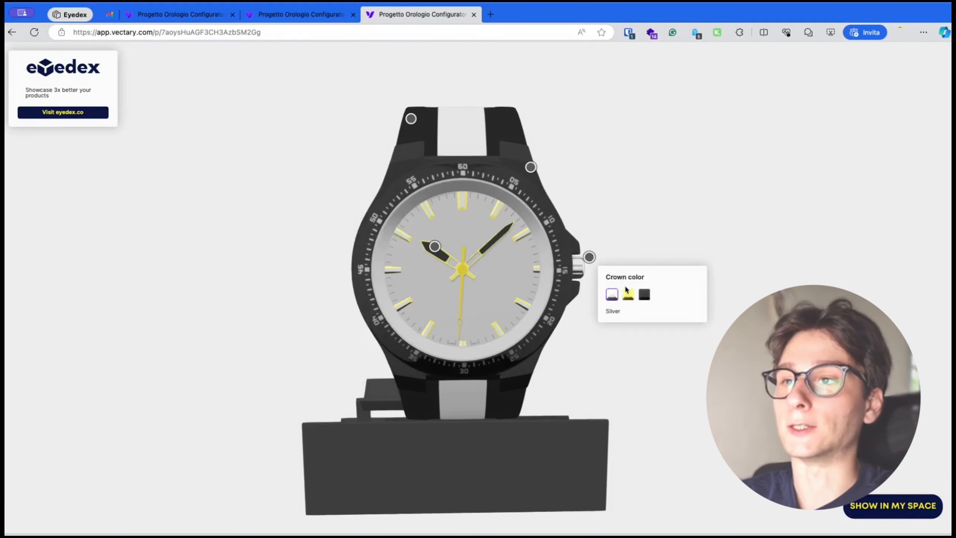
pyautogui.click(628, 294)
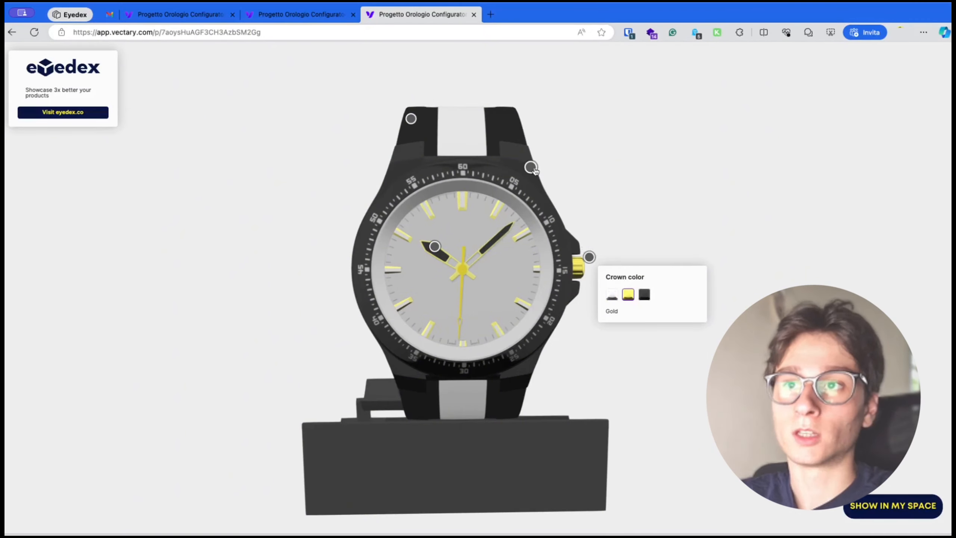
# Open the strap options, set the external strap color to Light Gray 1, and close the panel
pyautogui.click(411, 119)
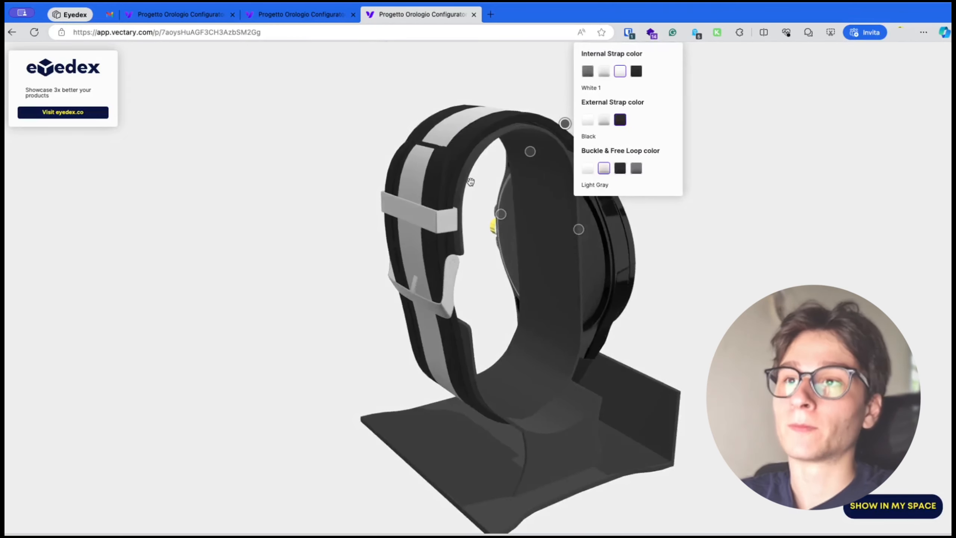
pyautogui.click(604, 120)
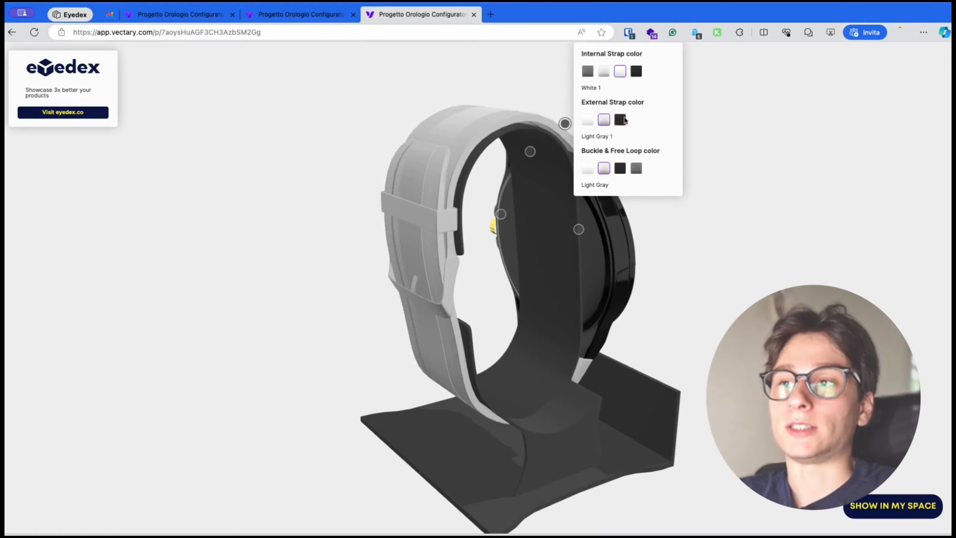
pyautogui.click(707, 200)
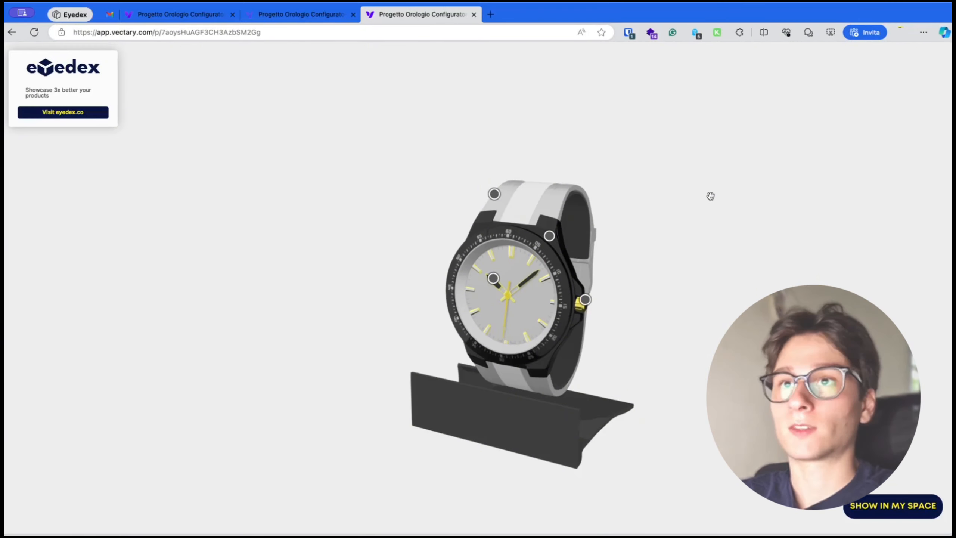
# Switch to the editor tab and examine the watch's layer groups for the hands and their materials
pyautogui.click(327, 19)
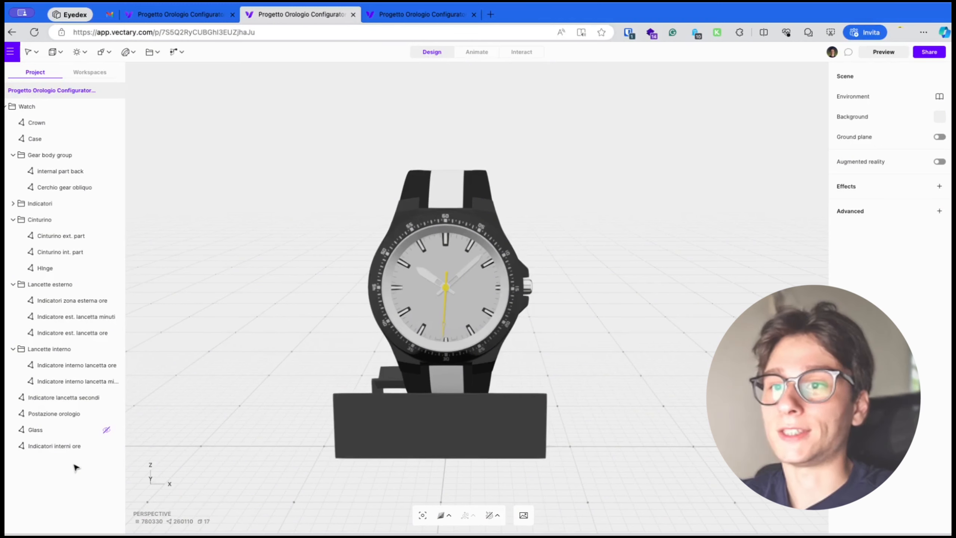
pyautogui.click(76, 454)
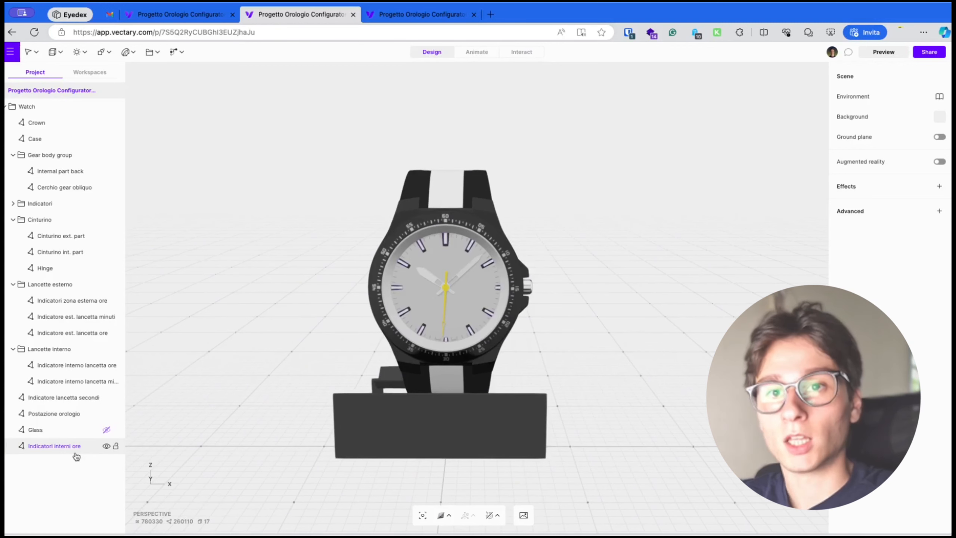
pyautogui.click(76, 437)
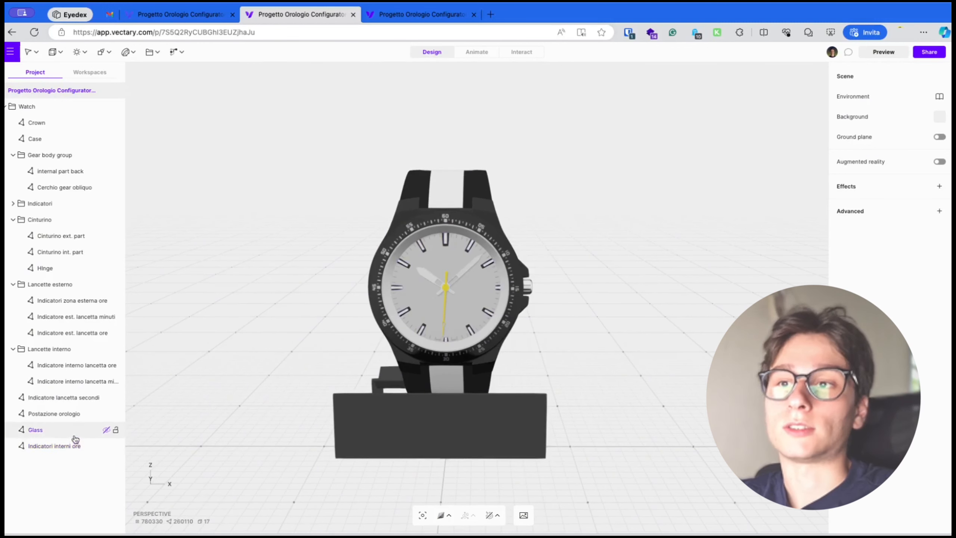
pyautogui.click(43, 283)
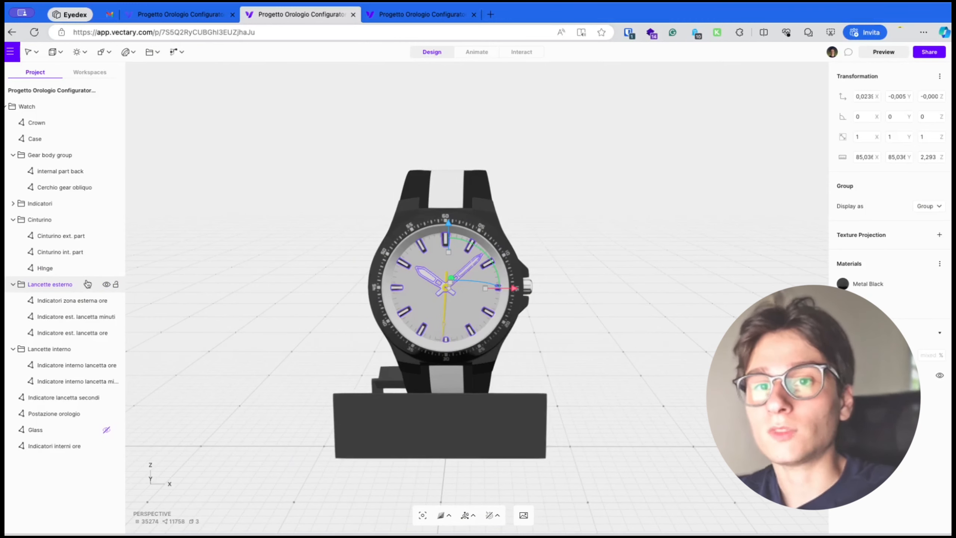
pyautogui.click(68, 318)
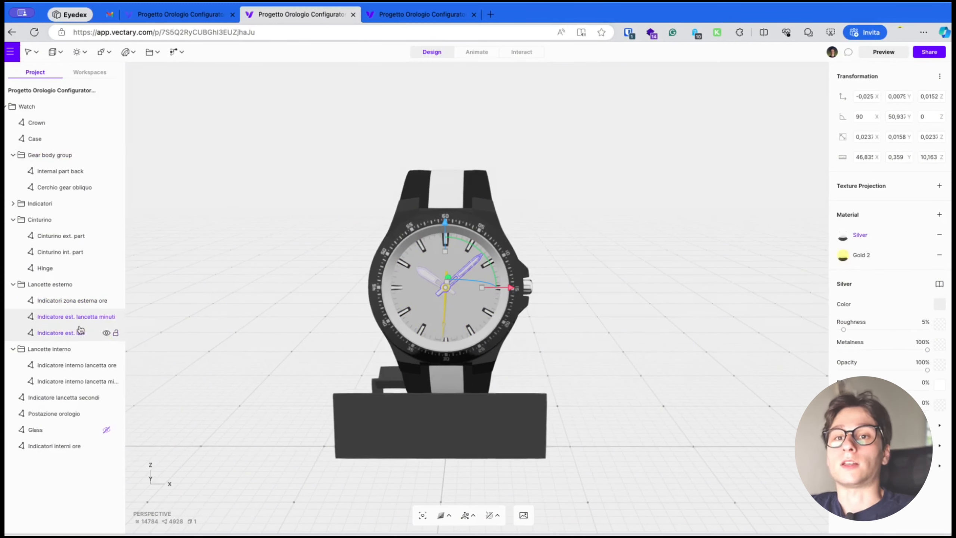
pyautogui.click(71, 333)
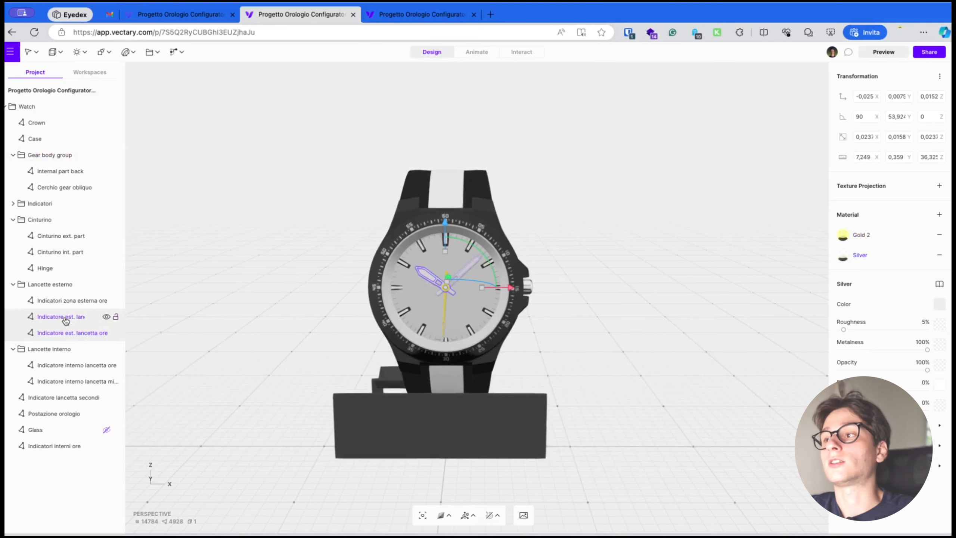
pyautogui.click(71, 299)
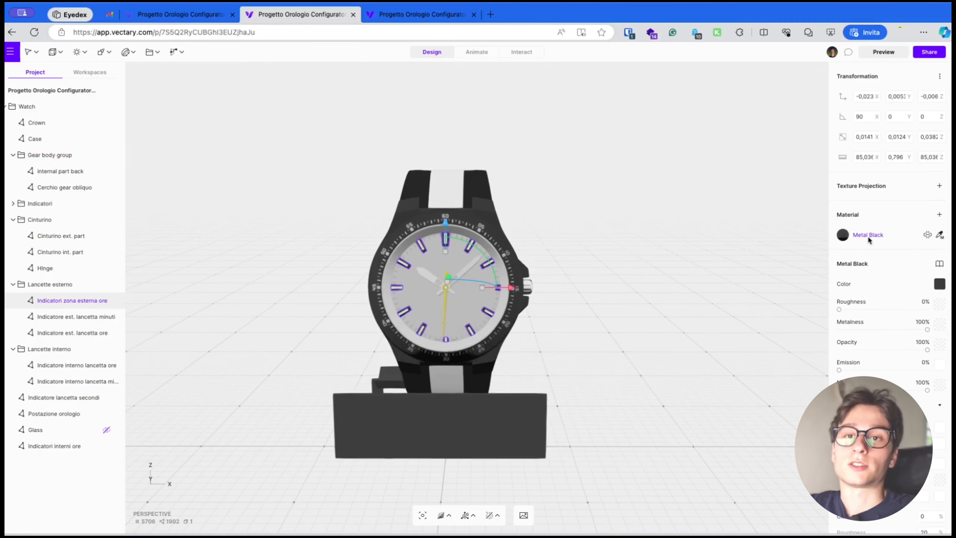
pyautogui.keyDown('shift'); pyautogui.click(74, 337); pyautogui.keyUp('shift')
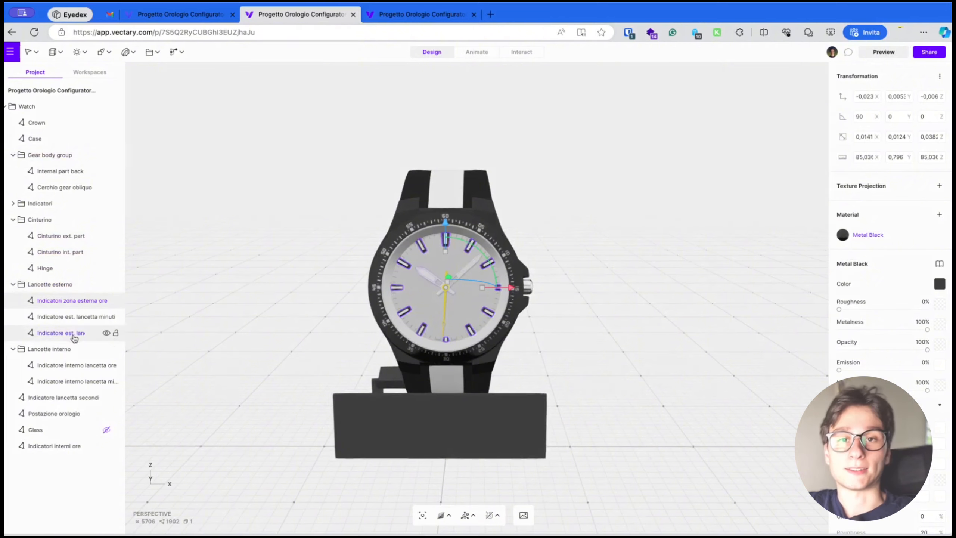
pyautogui.click(71, 287)
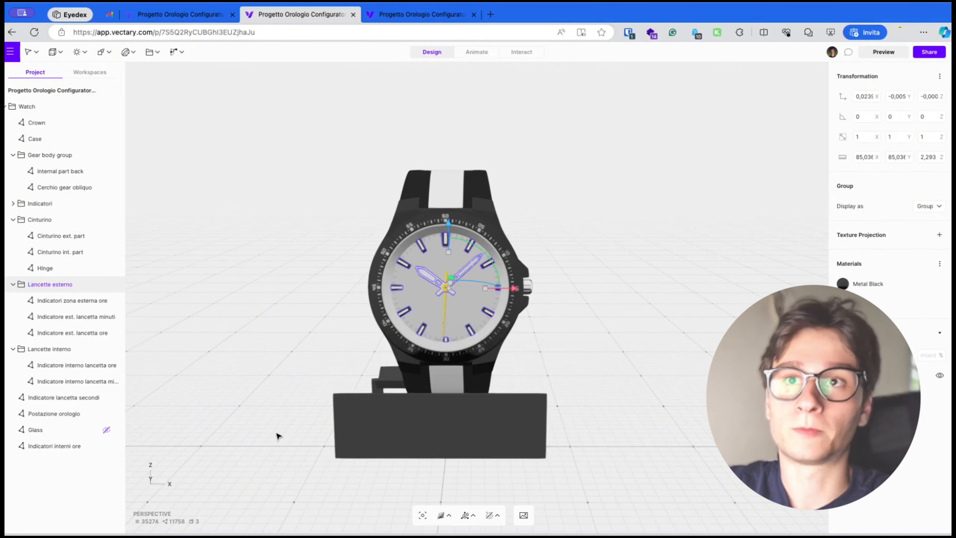
# Add a hotspot to the scene and move it beside the watch crown
pyautogui.click(174, 52)
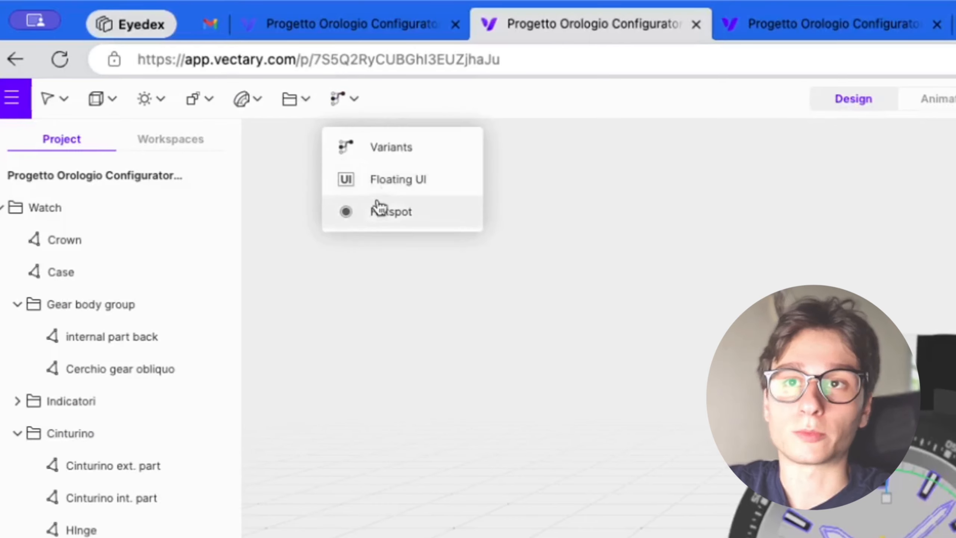
pyautogui.click(401, 211)
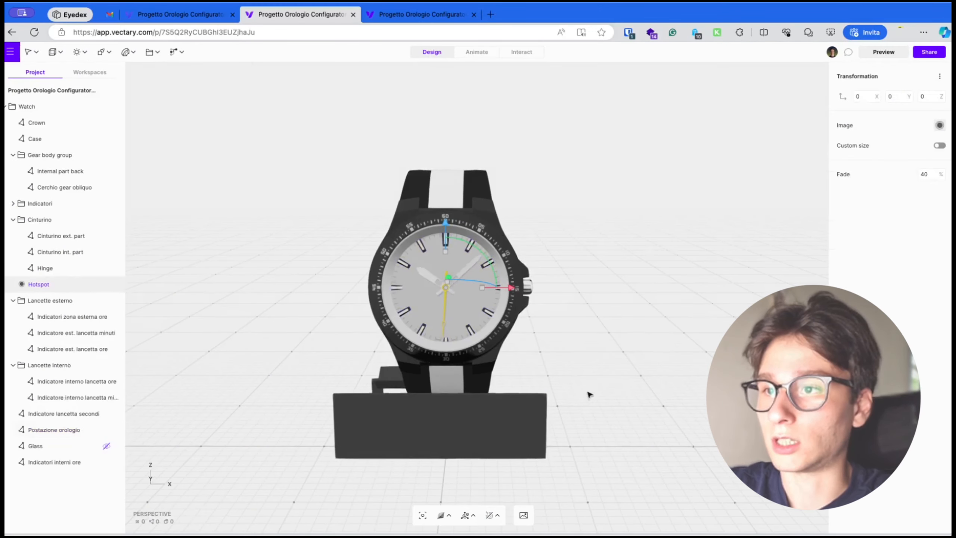
pyautogui.moveTo(589, 393); pyautogui.dragTo(757, 382)
pyautogui.moveTo(466, 276); pyautogui.dragTo(496, 279)
pyautogui.moveTo(647, 309); pyautogui.dragTo(404, 306)
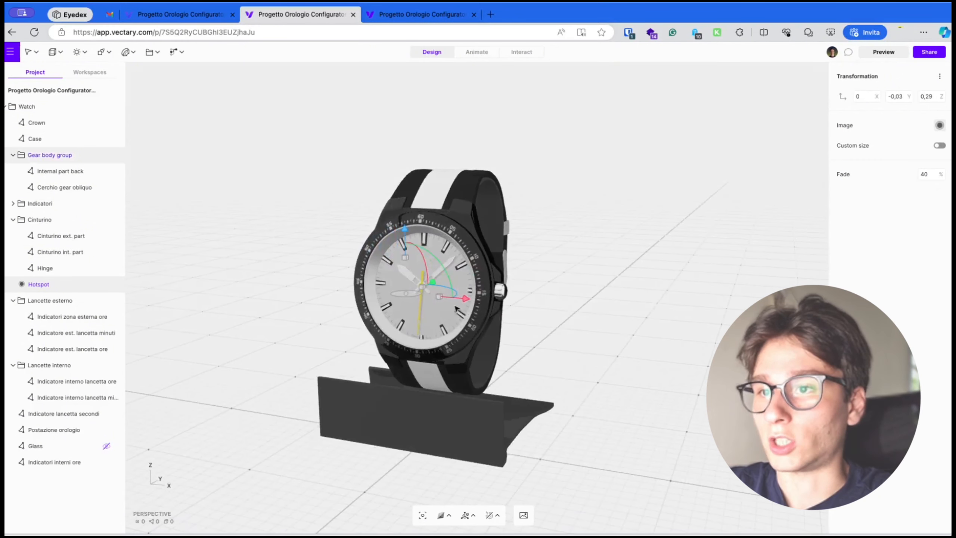
pyautogui.moveTo(467, 300); pyautogui.dragTo(621, 345)
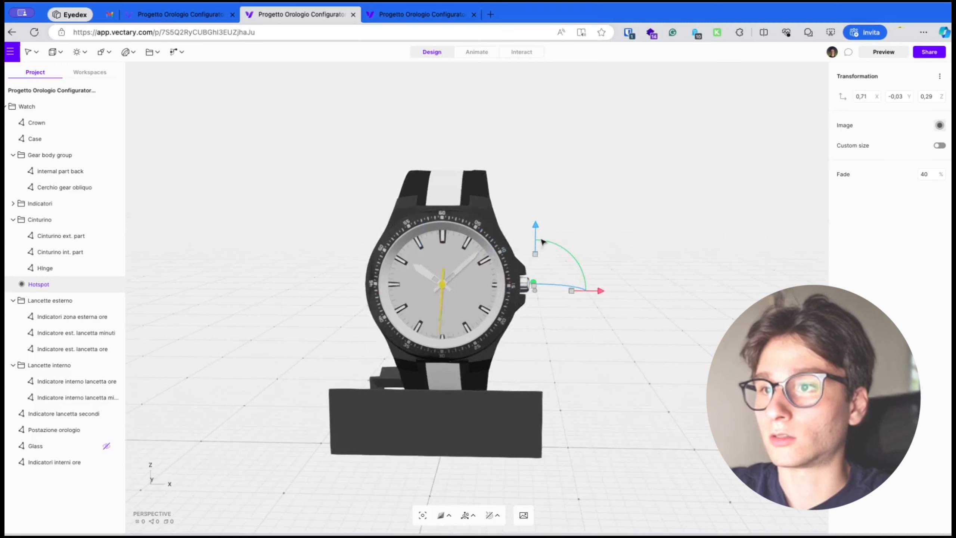
pyautogui.moveTo(536, 225); pyautogui.dragTo(540, 205)
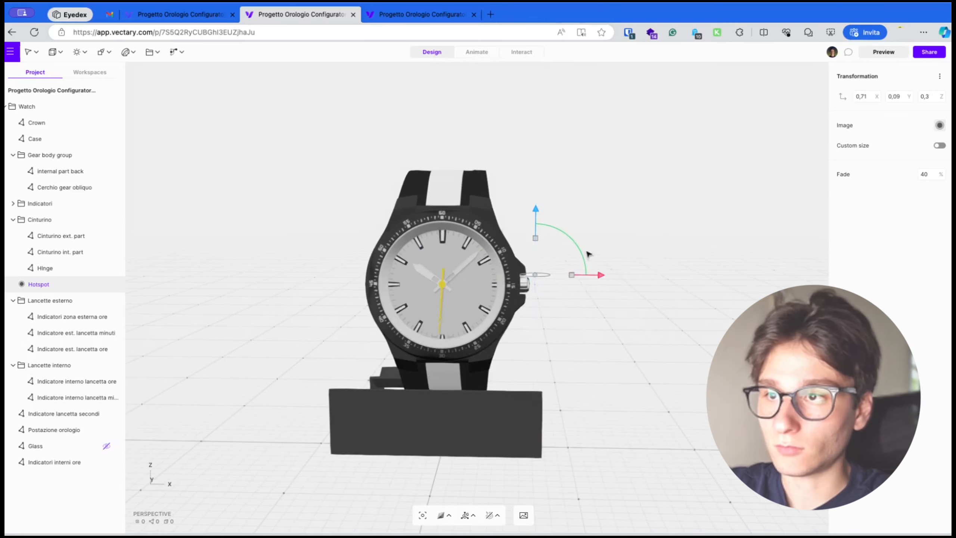
pyautogui.moveTo(602, 277); pyautogui.dragTo(596, 275)
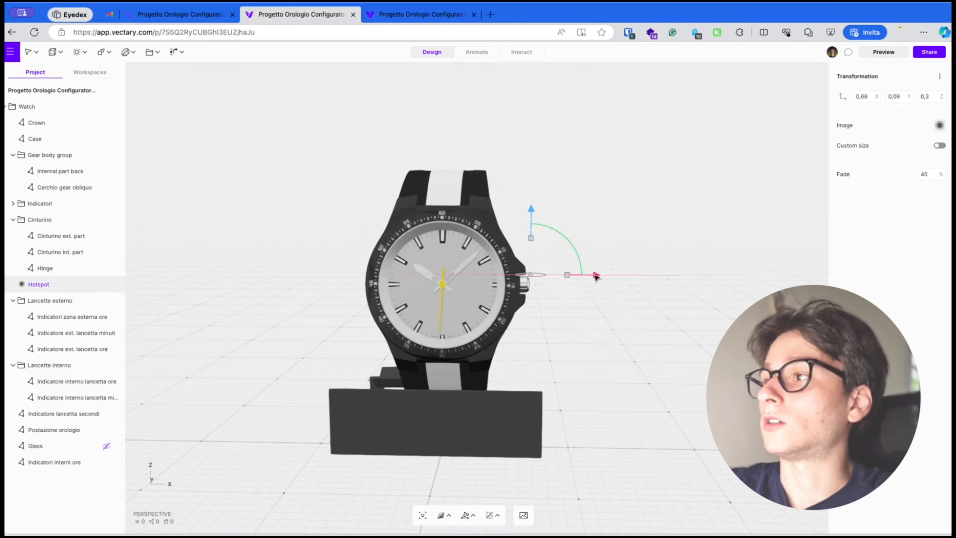
# Enable a custom size for the hotspot and set it to 30
pyautogui.click(940, 145)
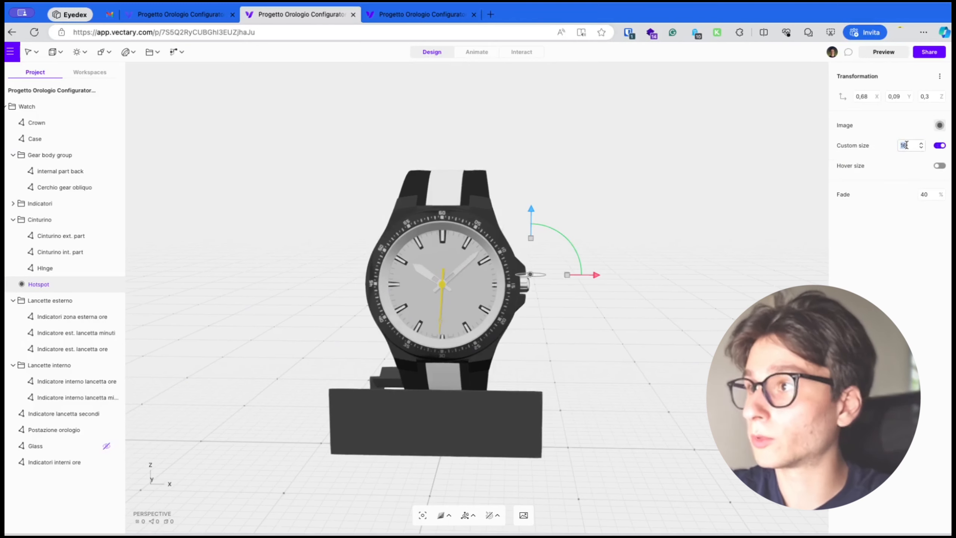
pyautogui.write('0')
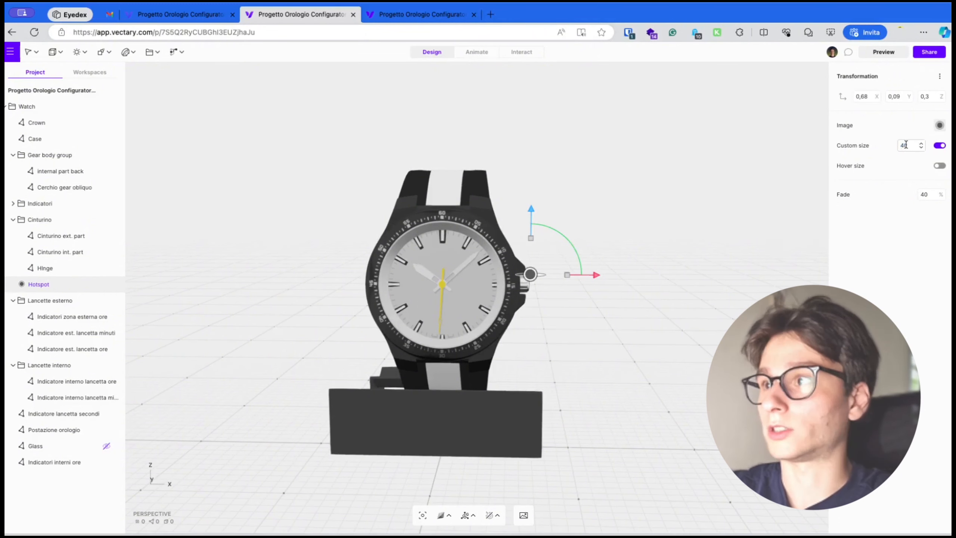
pyautogui.write(',0')
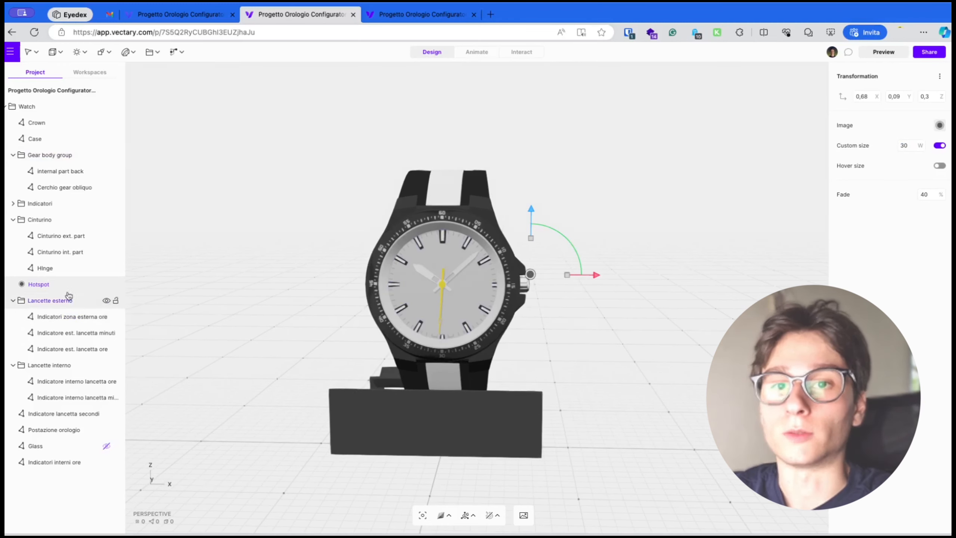
# Rename the hotspot layer to Crown Hotspot
pyautogui.doubleClick(39, 285)
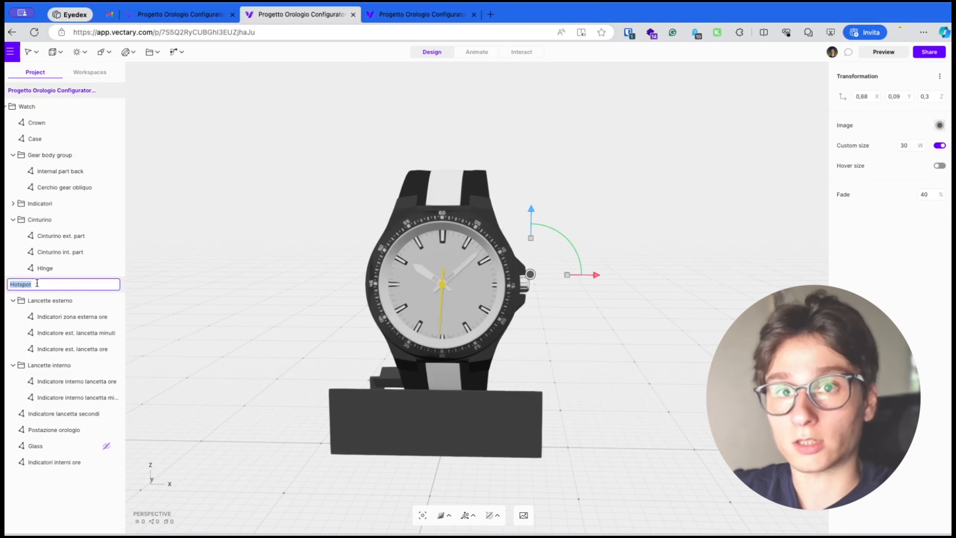
pyautogui.write('Cr')
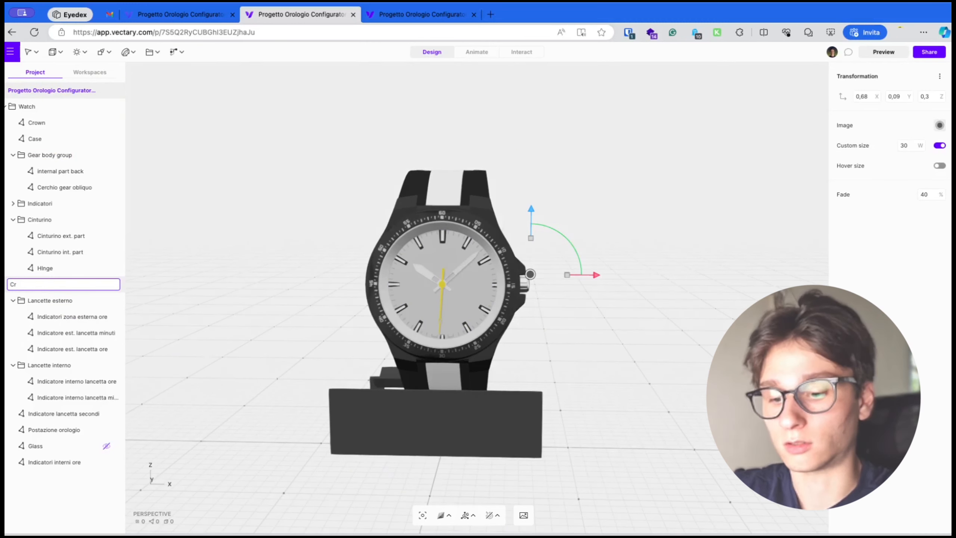
pyautogui.write('own Hots')
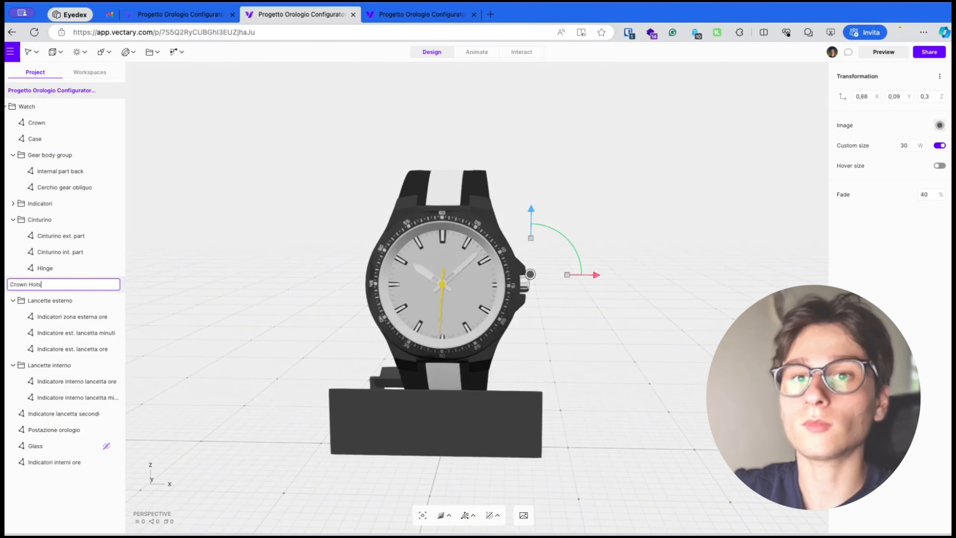
pyautogui.write('pot')
pyautogui.press('Return')
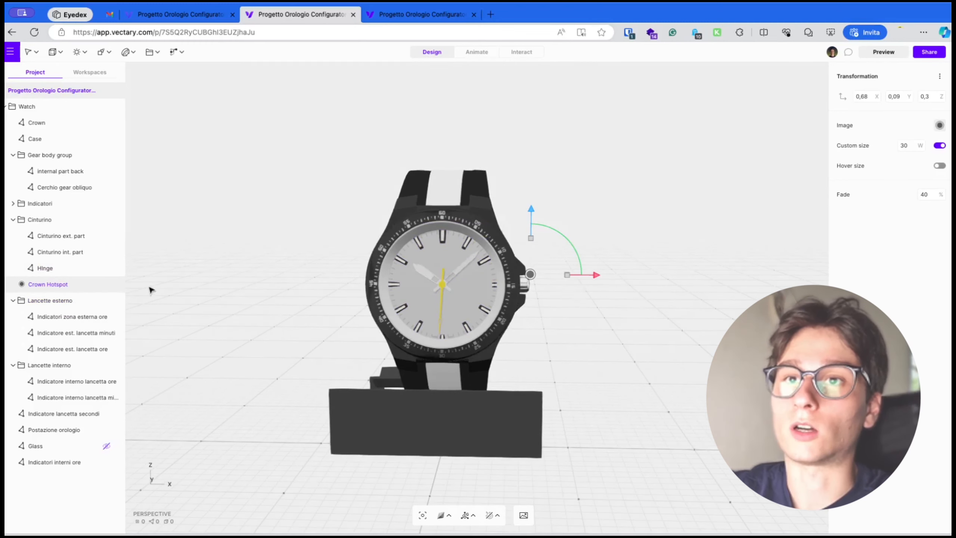
# Add a floating UI panel with a text element reading "Choose the crown color"
pyautogui.click(173, 51)
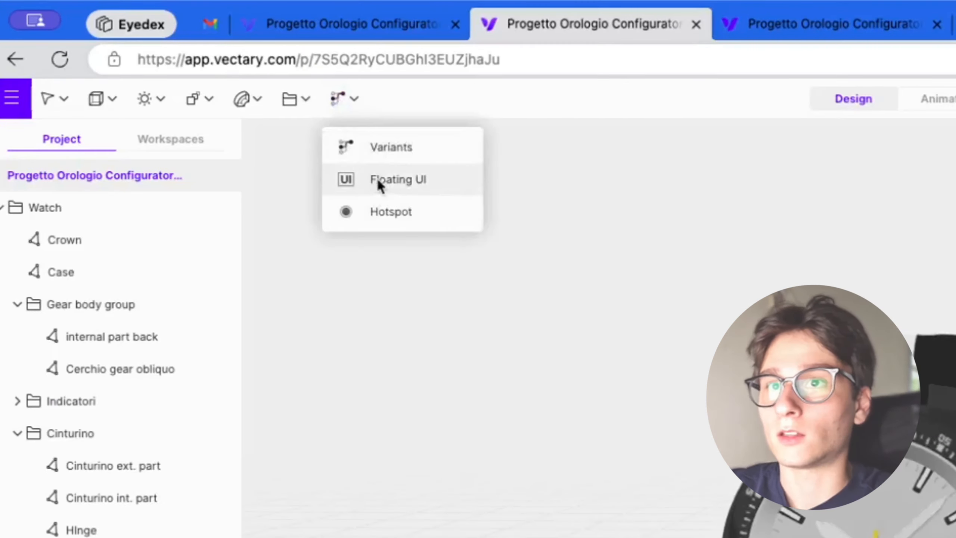
pyautogui.click(380, 181)
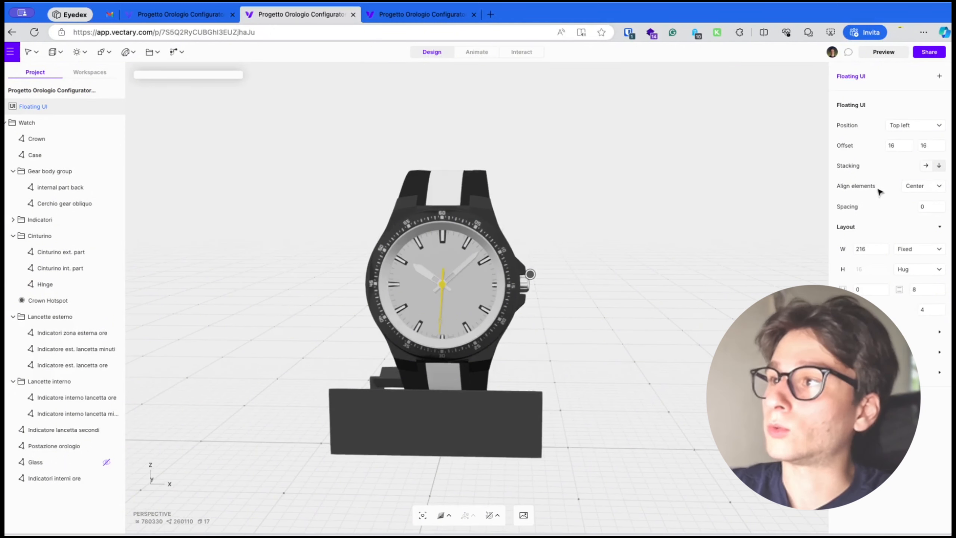
pyautogui.click(939, 77)
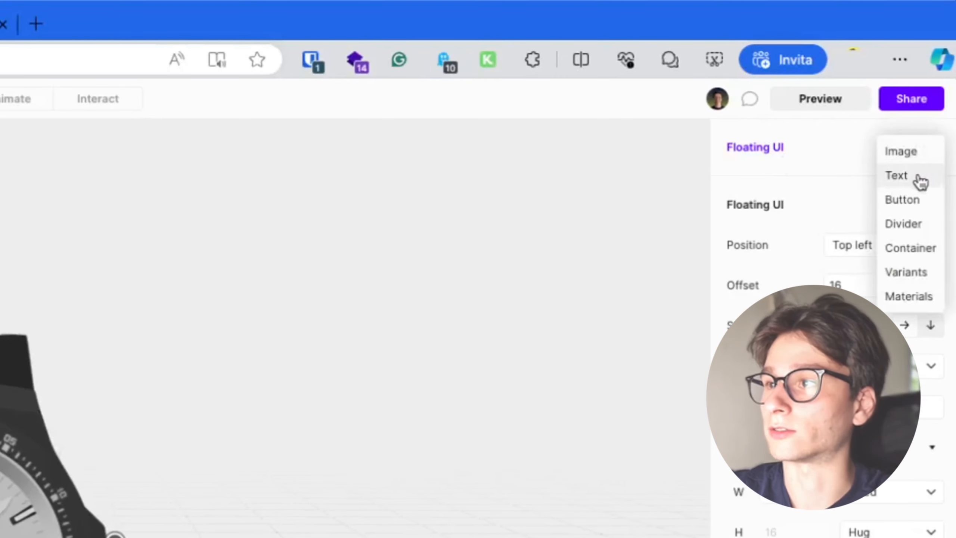
pyautogui.click(919, 177)
pyautogui.click(867, 149)
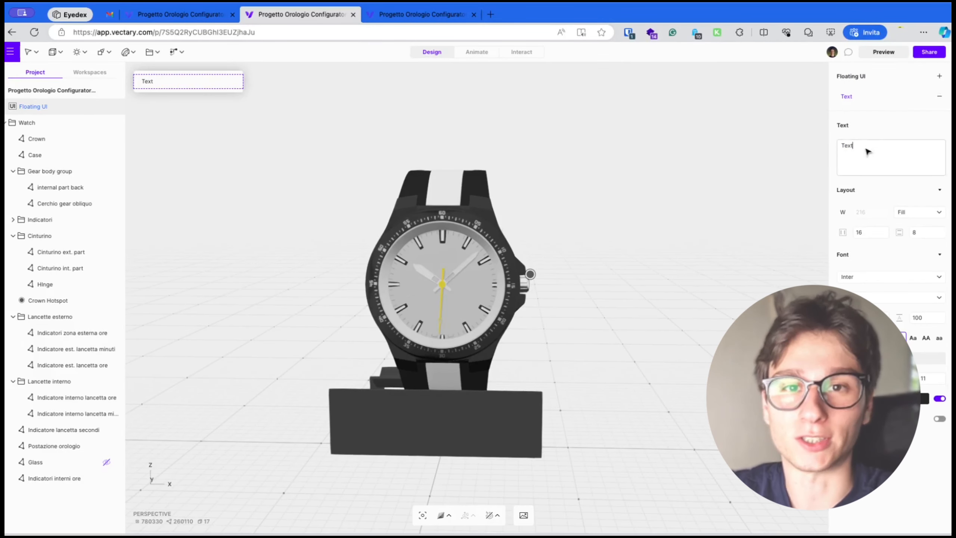
pyautogui.hotkey('ctrl', 'a')
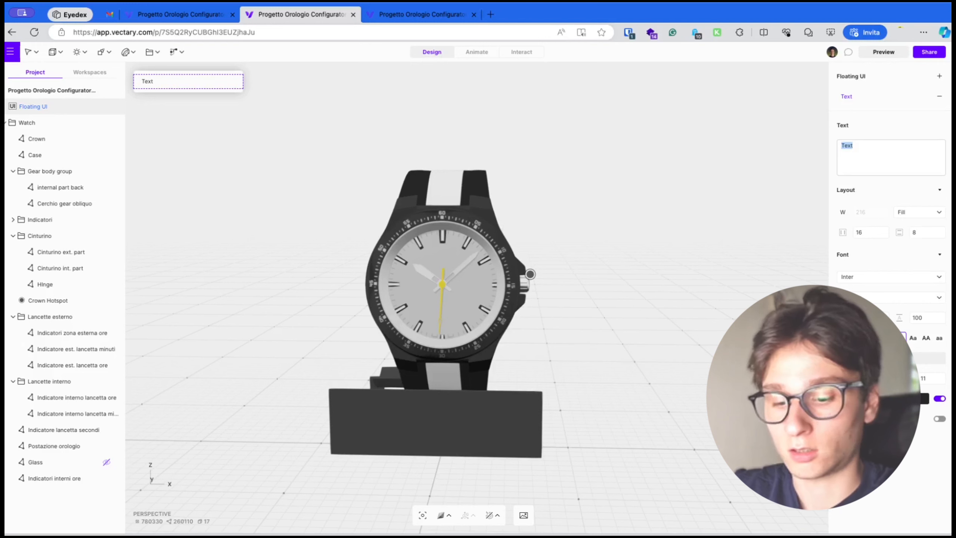
pyautogui.write('Cho')
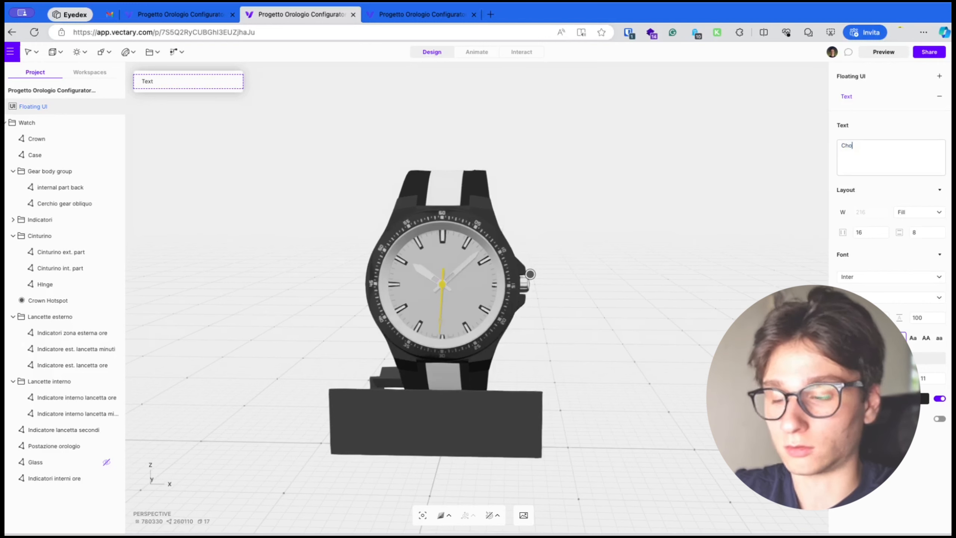
pyautogui.write('ose th')
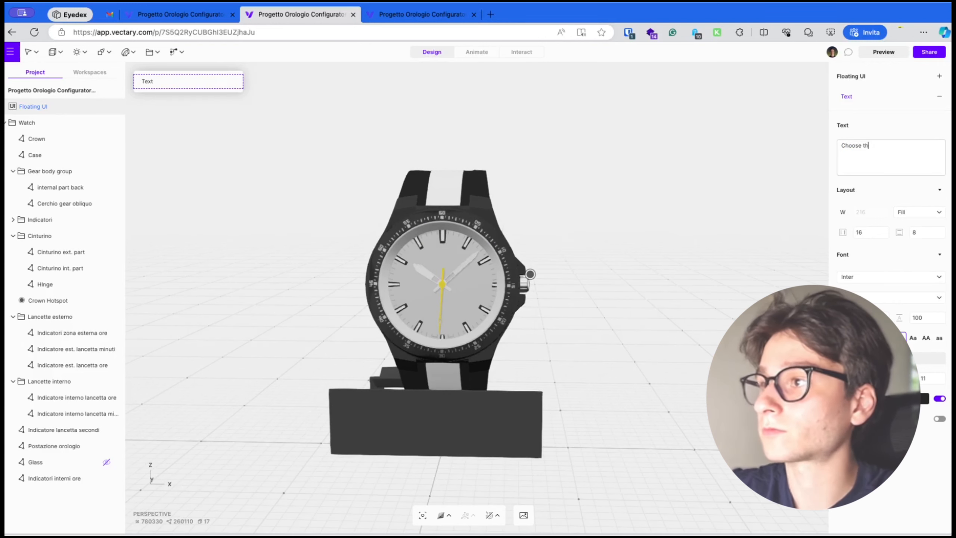
pyautogui.write('e crown color')
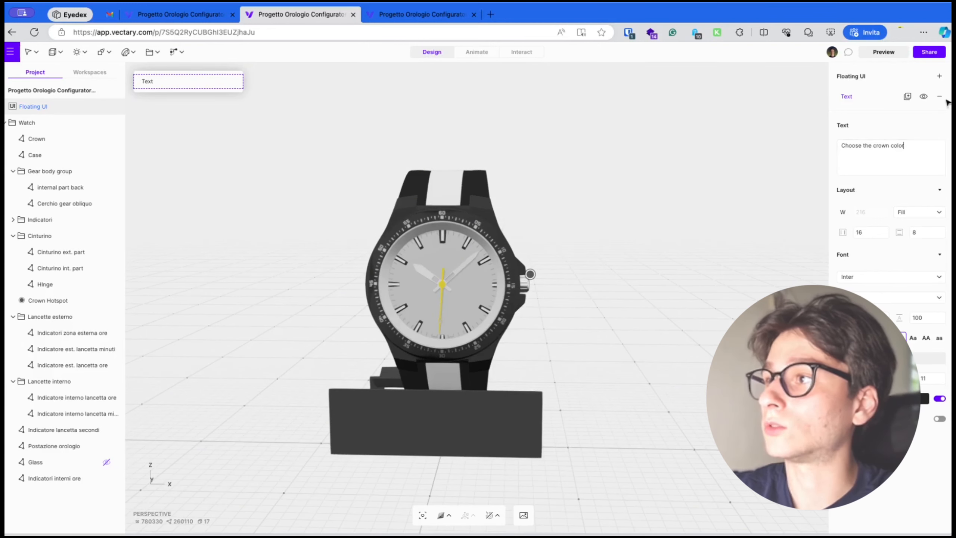
# Add a Materials swatch element to the panel, sourced from the Crown
pyautogui.click(939, 79)
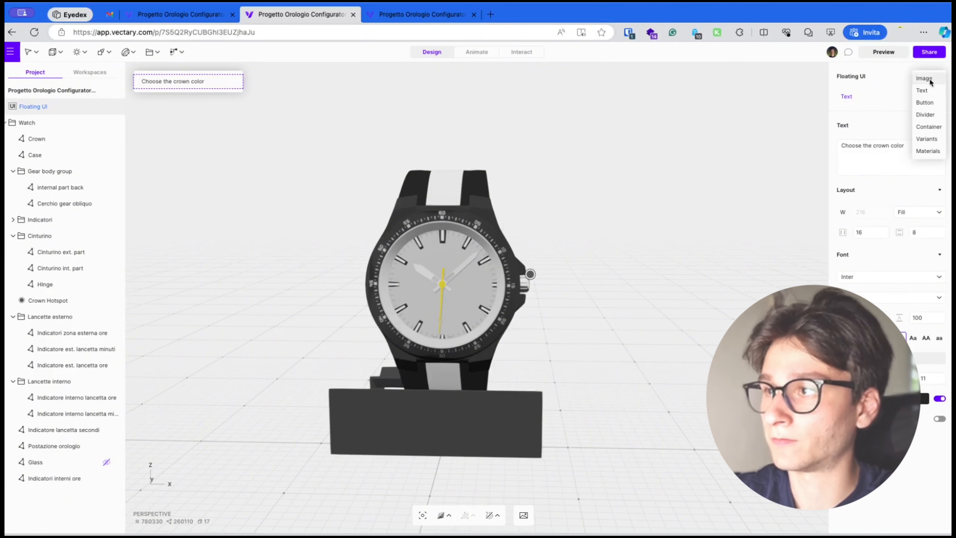
pyautogui.click(928, 151)
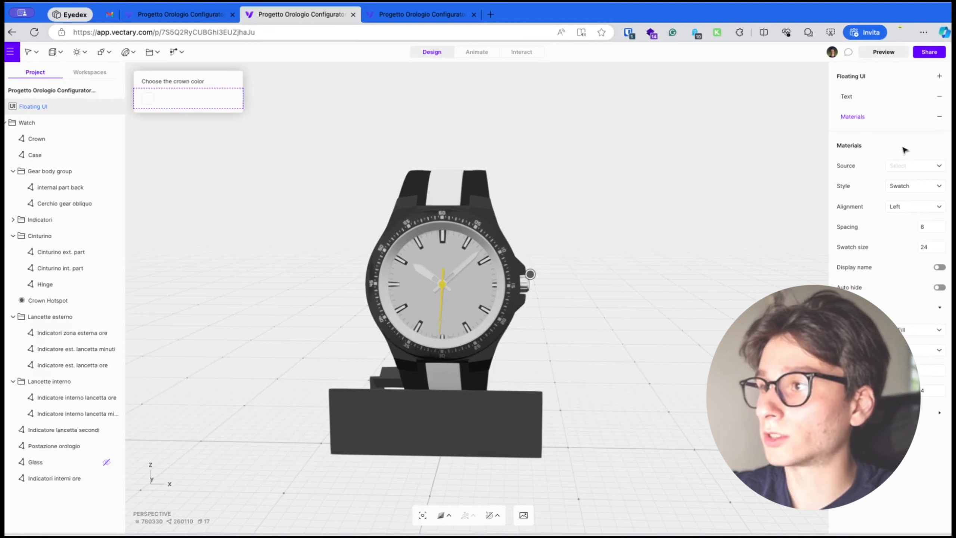
pyautogui.click(892, 170)
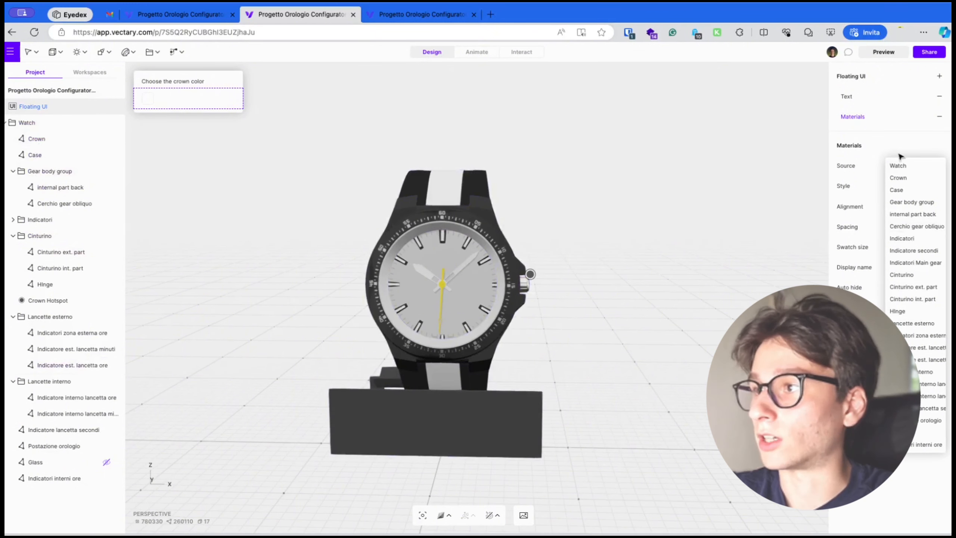
pyautogui.click(900, 178)
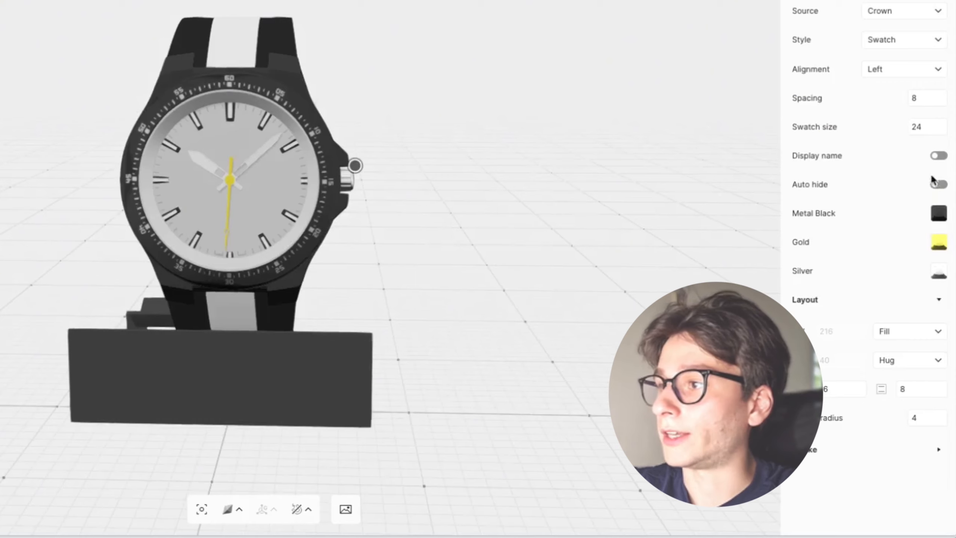
# Turn on display names for the swatches and set the corner radius to 10
pyautogui.click(938, 157)
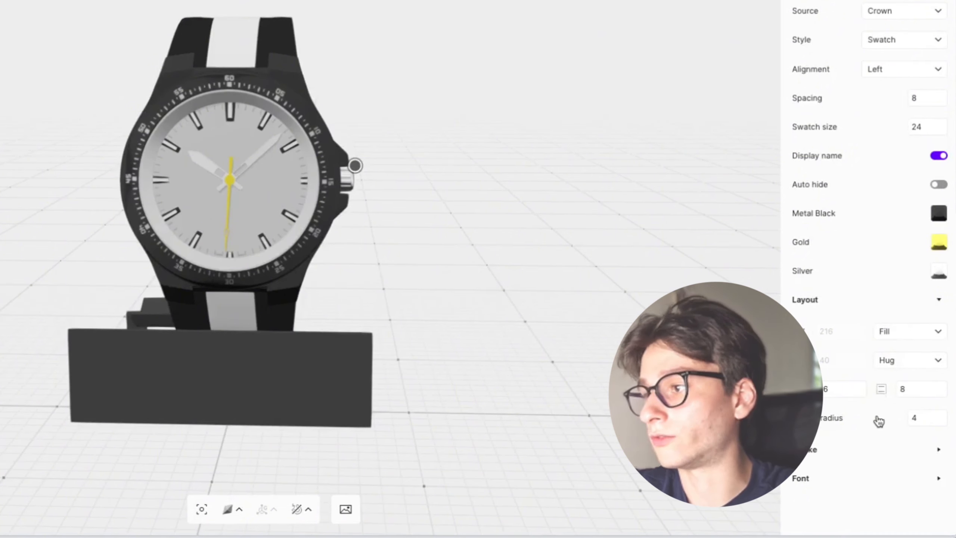
pyautogui.doubleClick(928, 418)
pyautogui.write('10')
pyautogui.press('Return')
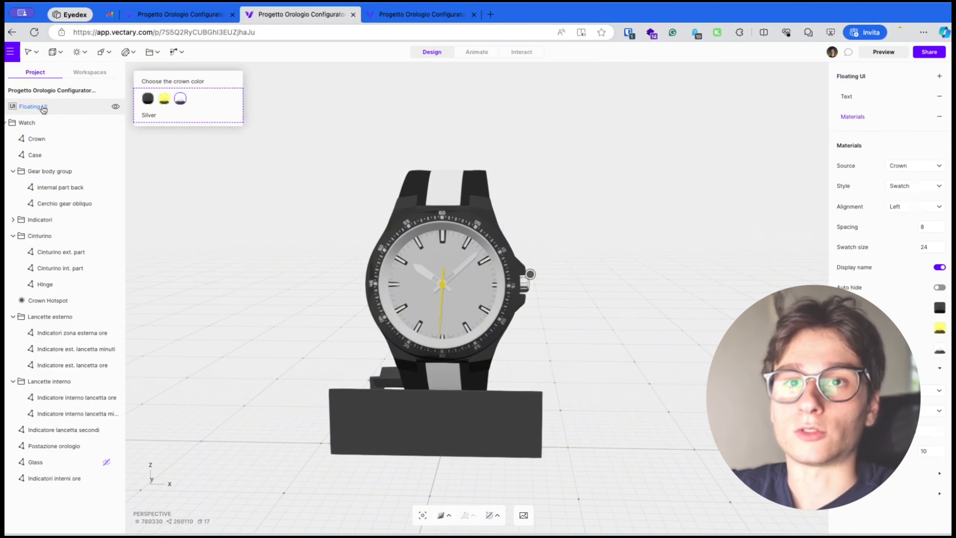
# Rename the floating UI layer to "Crown - Floating UI" and hide it
pyautogui.doubleClick(56, 106)
pyautogui.click(56, 106)
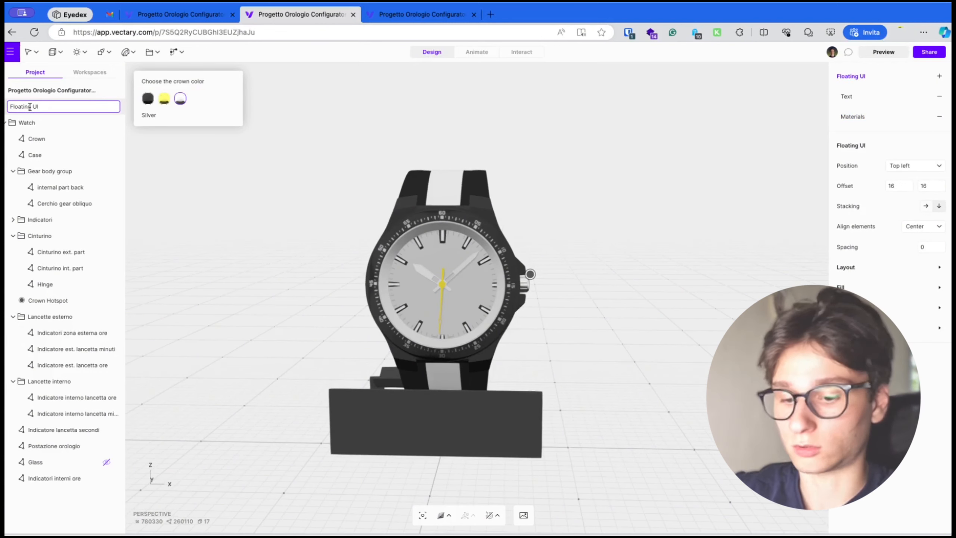
pyautogui.write('Crown')
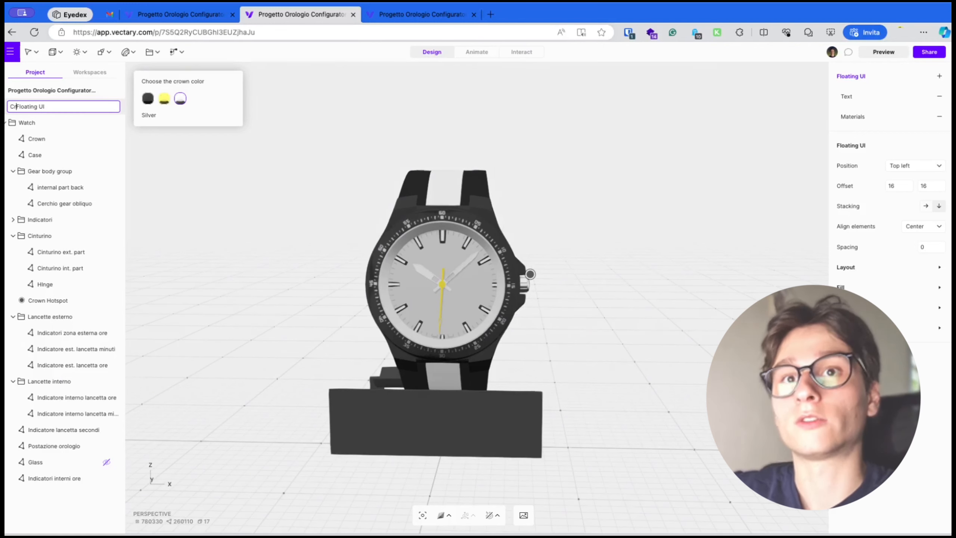
pyautogui.write(' -')
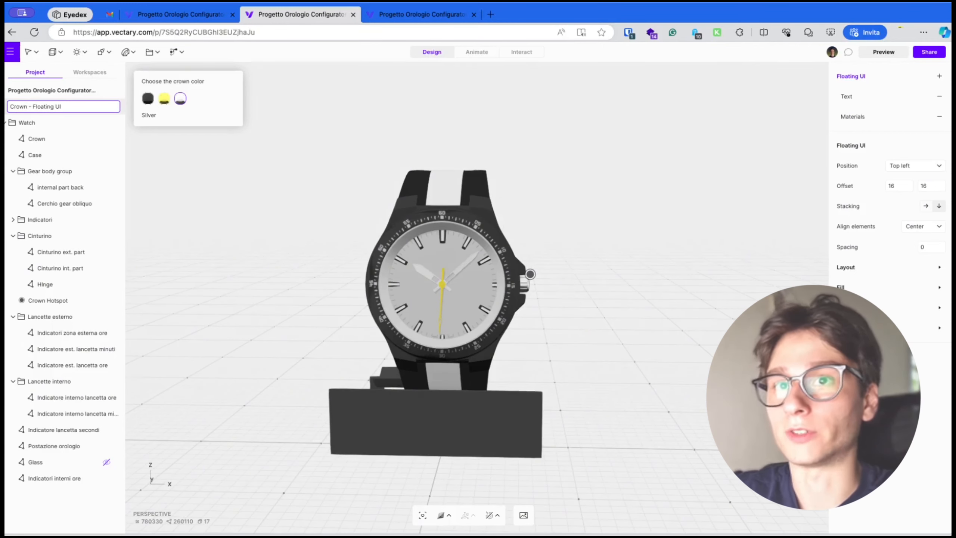
pyautogui.press('Return')
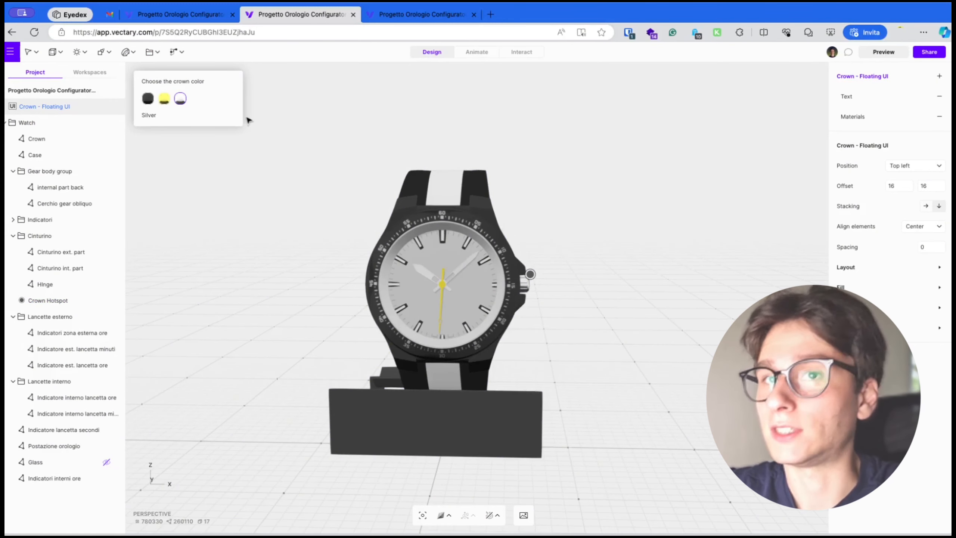
pyautogui.moveTo(115, 108)
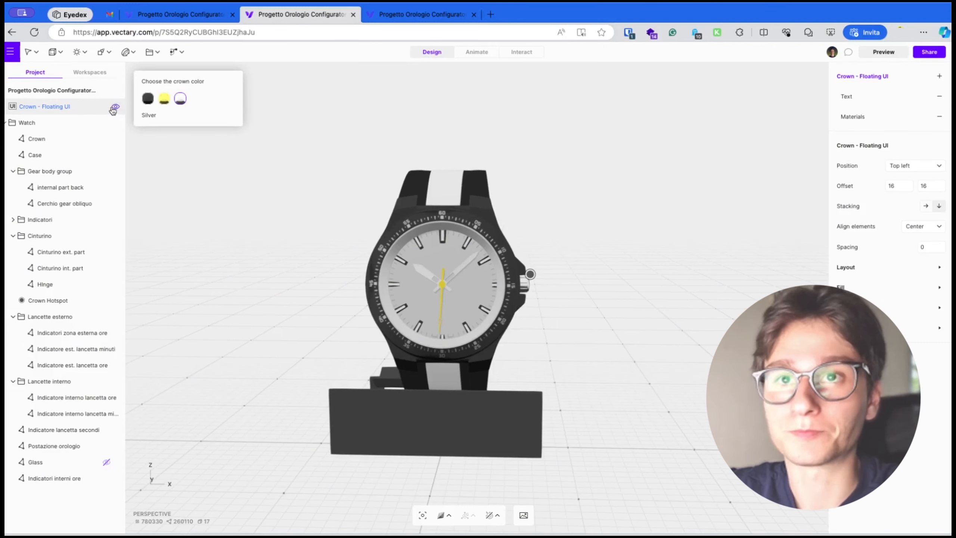
pyautogui.click(115, 108)
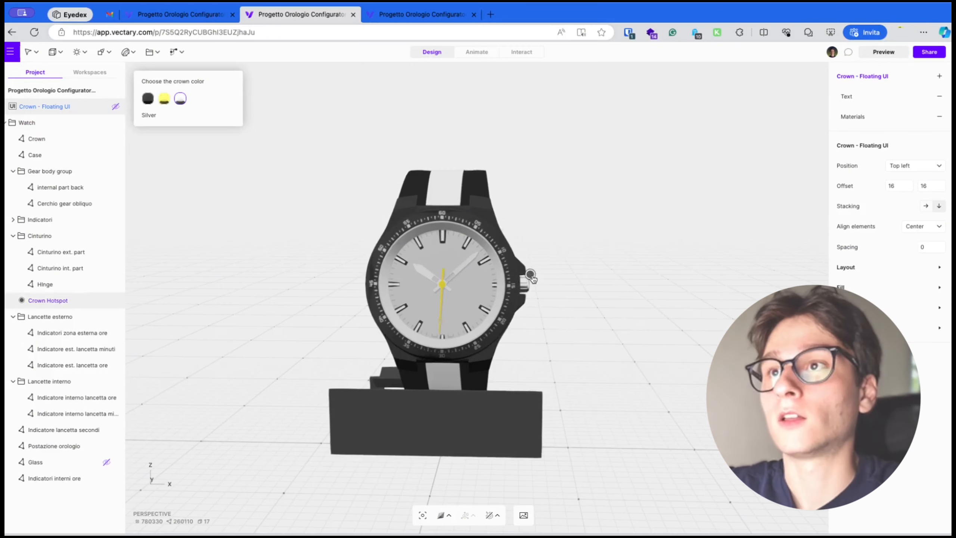
# Delete all existing interactions in the scene's interaction list
pyautogui.click(533, 56)
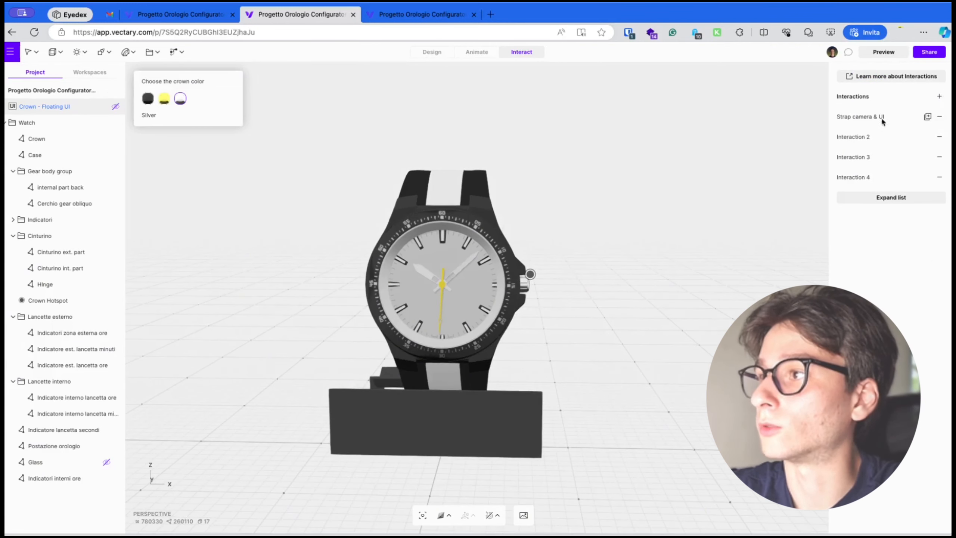
pyautogui.click(940, 117)
pyautogui.click(940, 117)
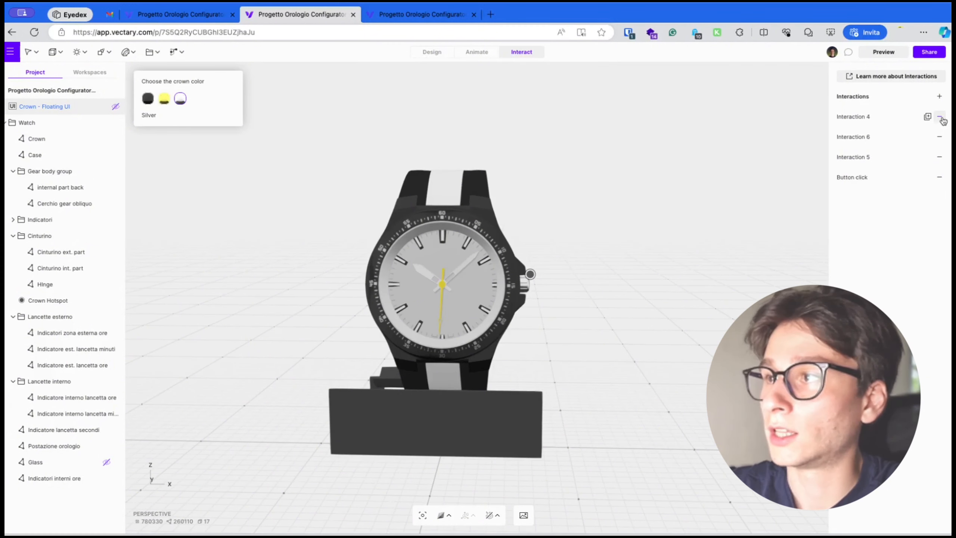
pyautogui.click(940, 117)
pyautogui.click(940, 116)
pyautogui.click(940, 117)
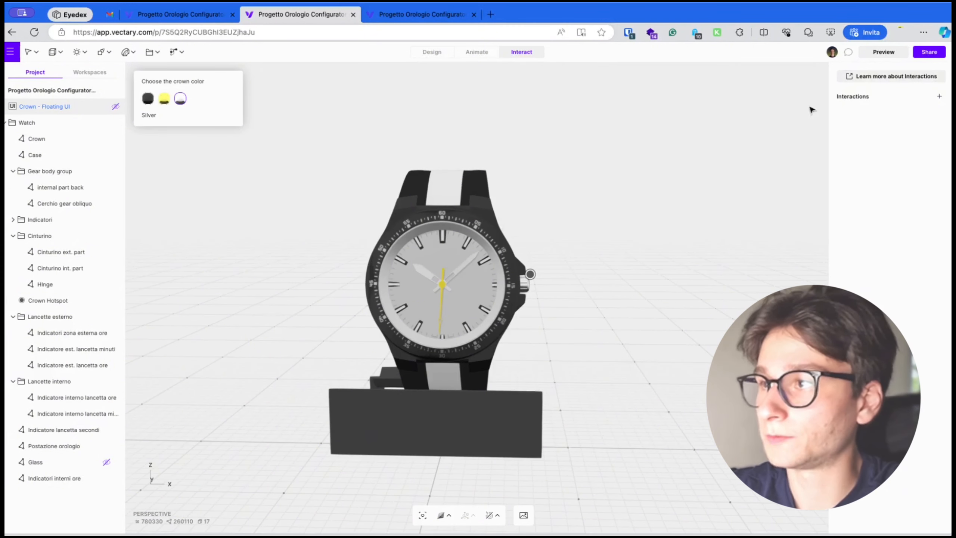
# Create a new interaction triggered by clicking the Crown Hotspot
pyautogui.click(940, 96)
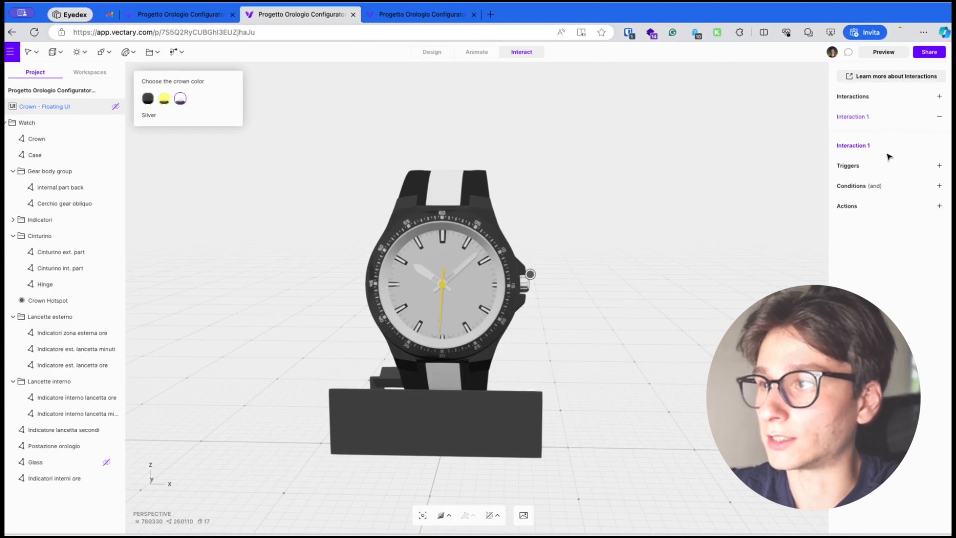
pyautogui.click(939, 168)
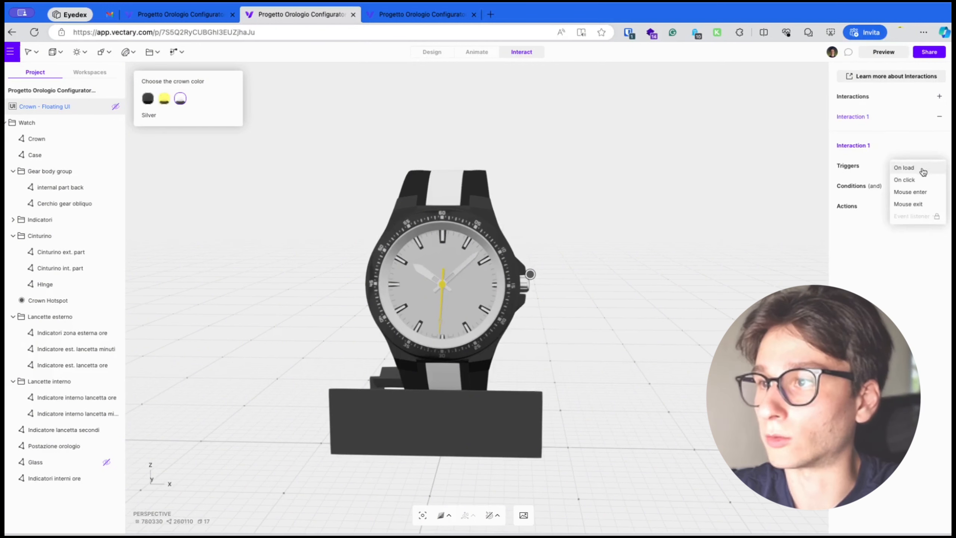
pyautogui.click(911, 180)
pyautogui.click(776, 230)
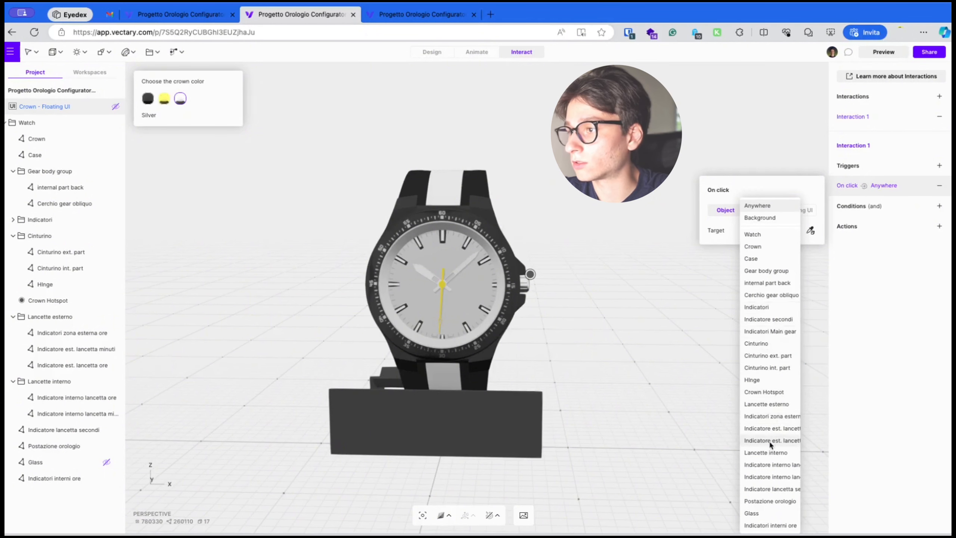
pyautogui.click(776, 392)
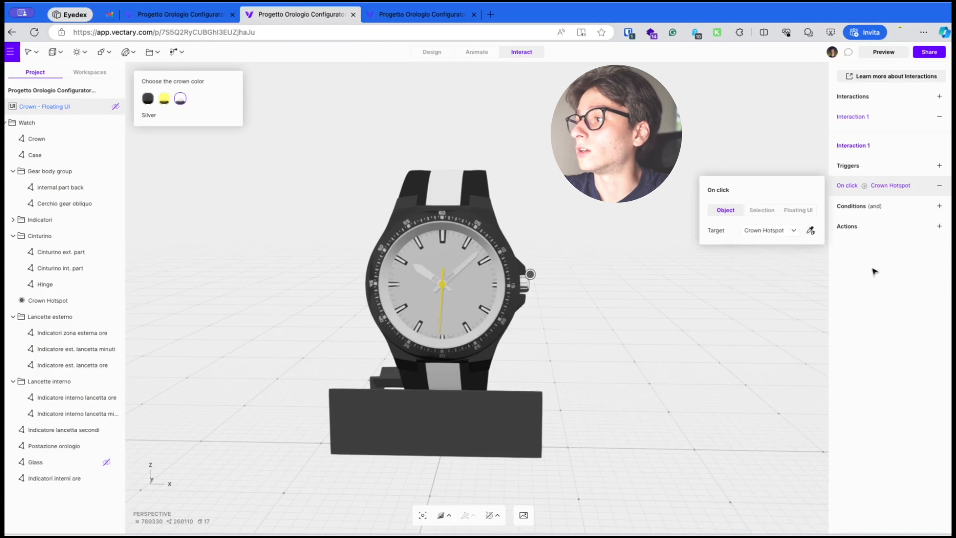
# Add a floating UI visibility action set to Show, with Crown - Floating UI as parent
pyautogui.click(942, 233)
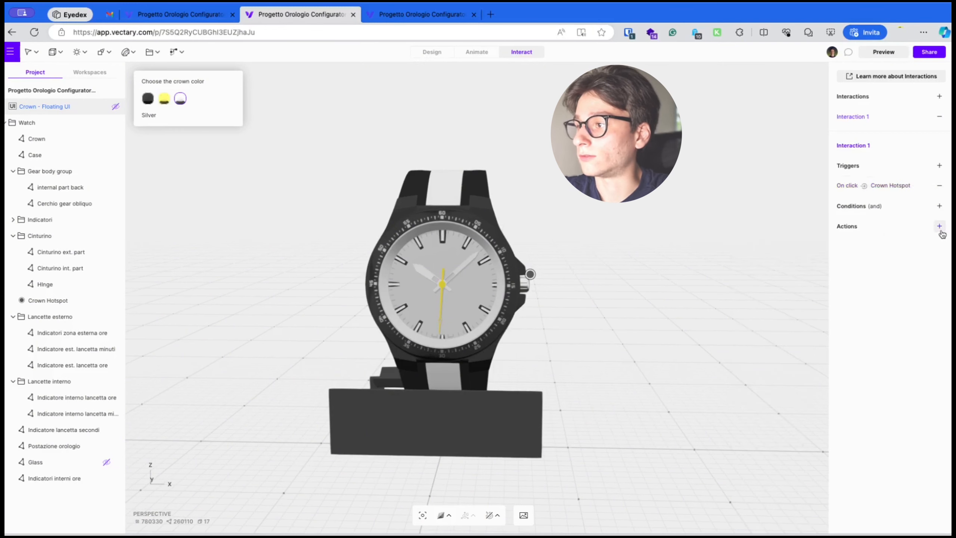
pyautogui.click(941, 231)
pyautogui.click(907, 374)
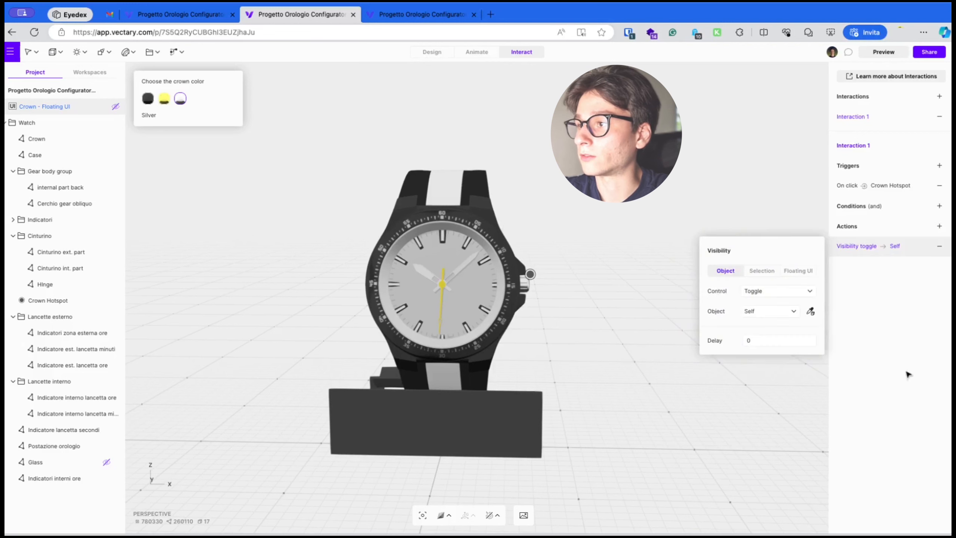
pyautogui.click(799, 270)
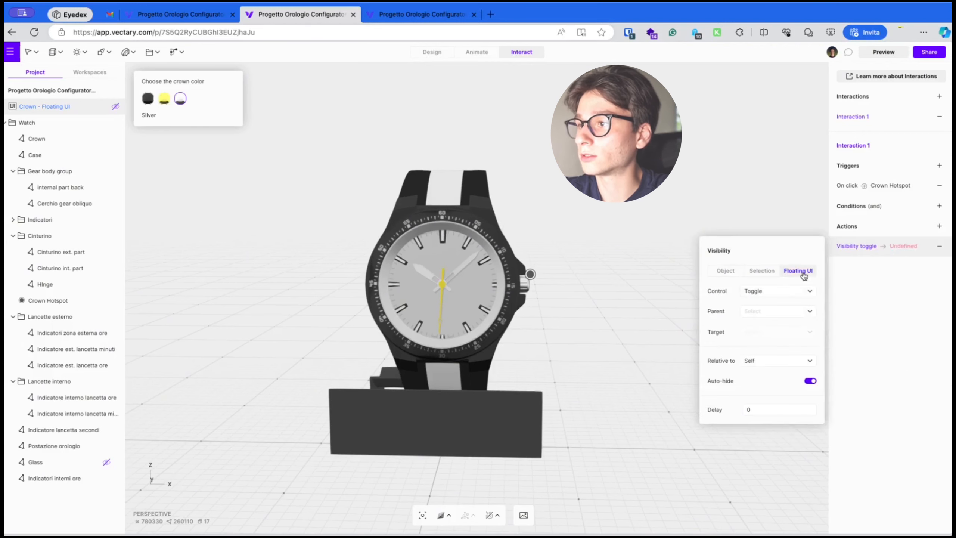
pyautogui.click(761, 294)
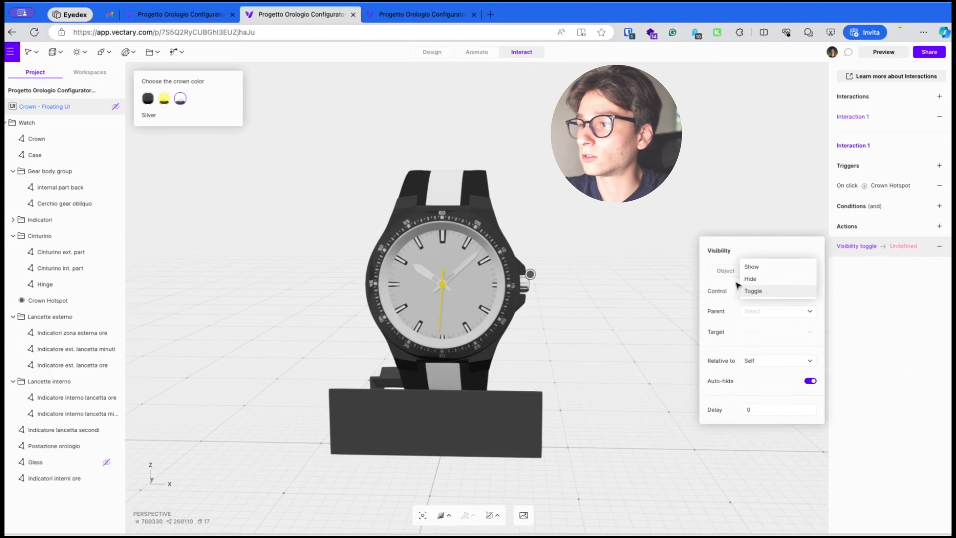
pyautogui.click(772, 268)
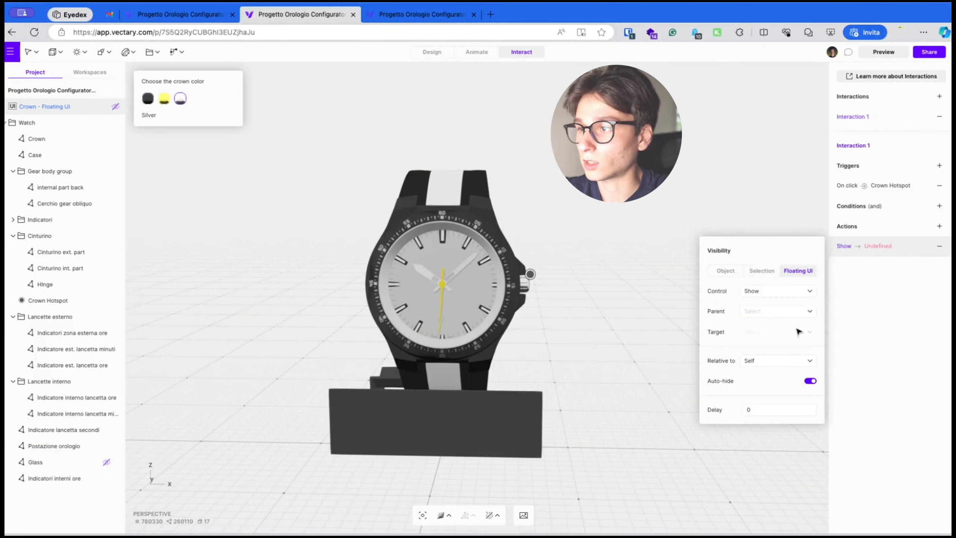
pyautogui.click(788, 312)
pyautogui.click(757, 312)
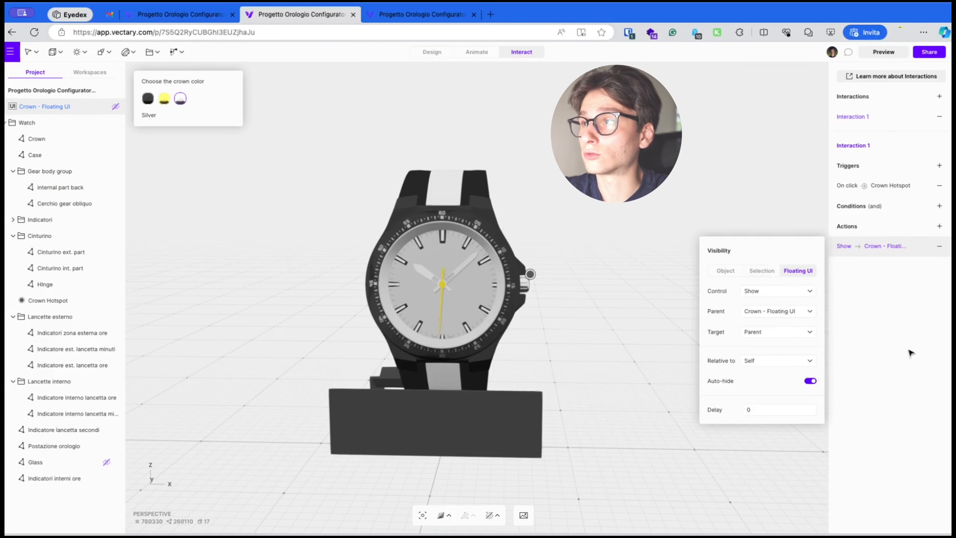
# Preview the scene and click the crown hotspot to test the color panel
pyautogui.click(876, 54)
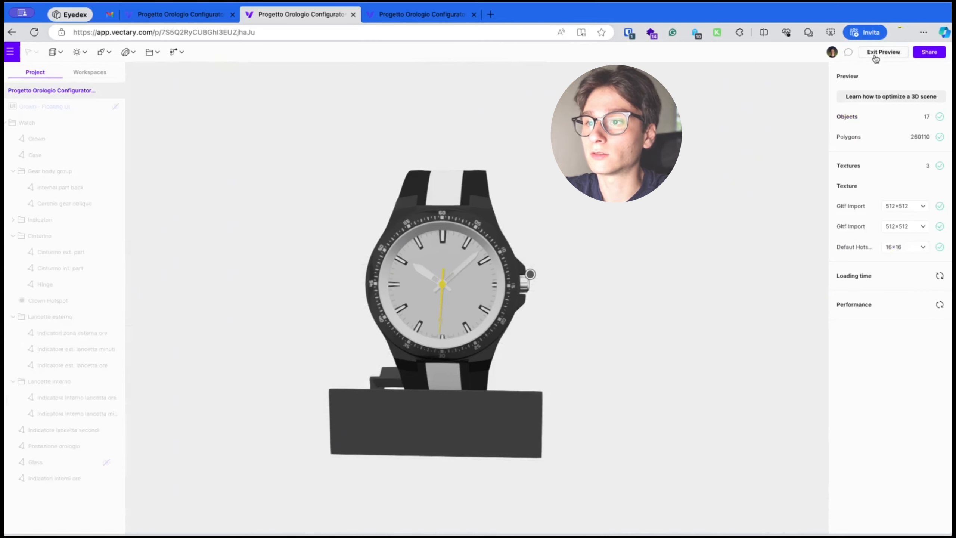
pyautogui.click(530, 275)
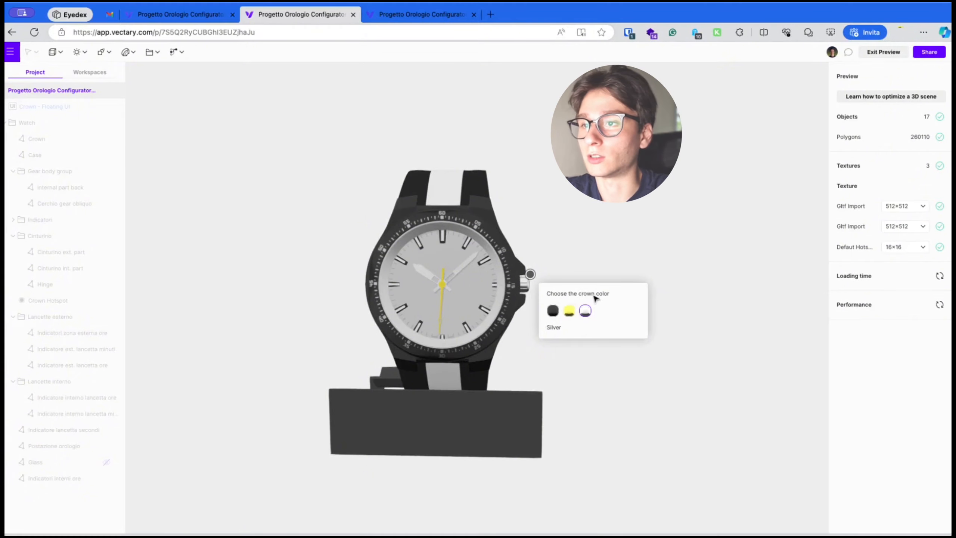
# Test the crown hotspot in preview by opening its panel and switching between the Gold, Metal Black and Silver swatches
pyautogui.click(599, 260)
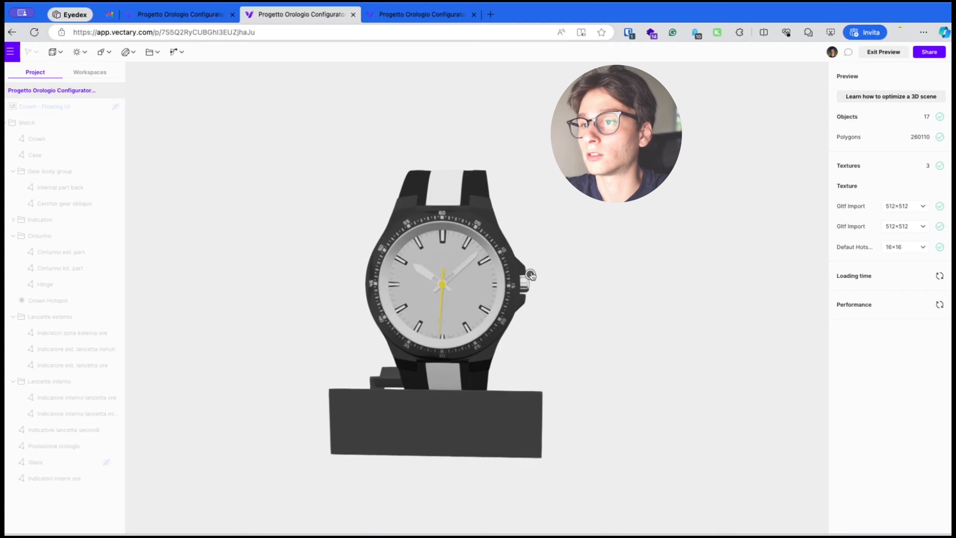
pyautogui.click(531, 274)
pyautogui.click(570, 312)
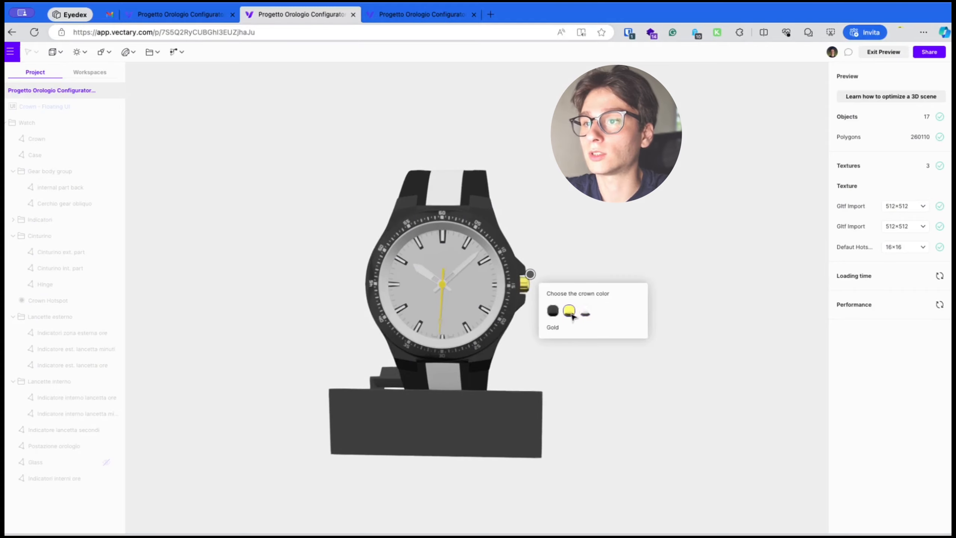
pyautogui.scroll(10, 534, 300)
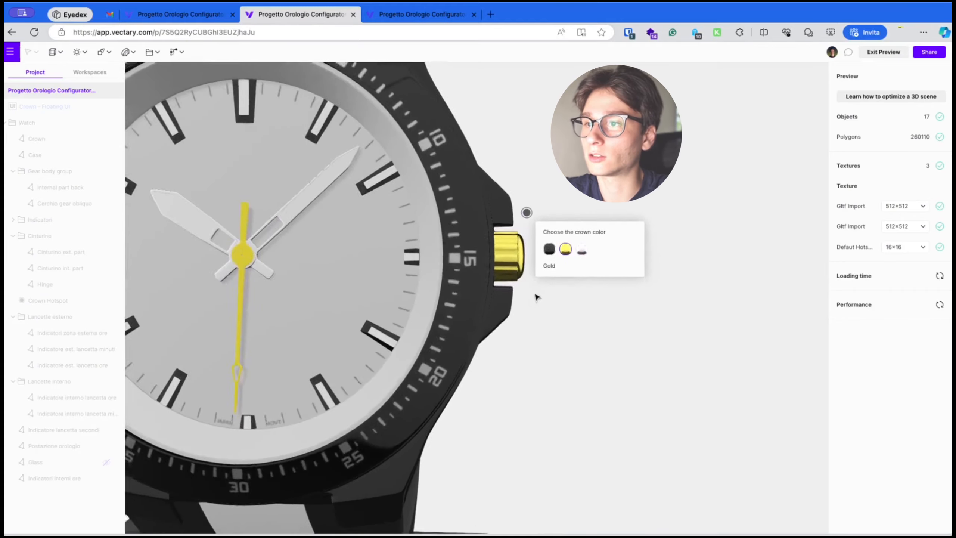
pyautogui.click(546, 247)
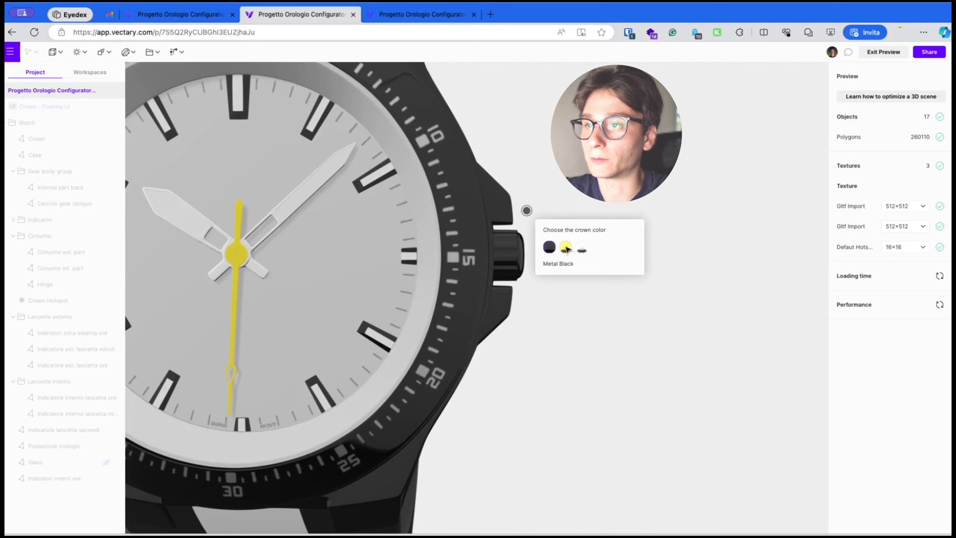
pyautogui.click(566, 247)
pyautogui.click(582, 247)
pyautogui.click(549, 247)
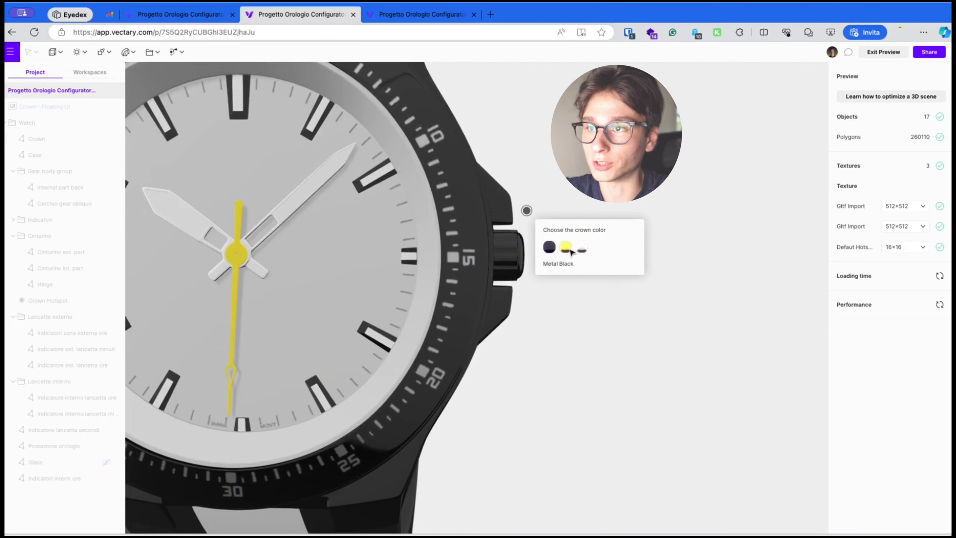
pyautogui.click(568, 249)
pyautogui.scroll(-10, 511, 257)
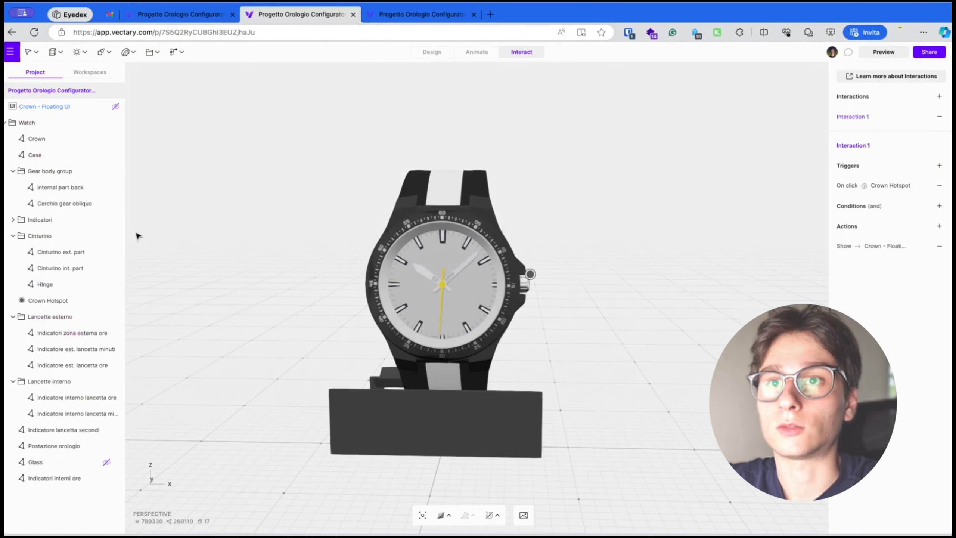
# Add a new hotspot to the scene and move it up onto the centre of the watch face
pyautogui.click(174, 52)
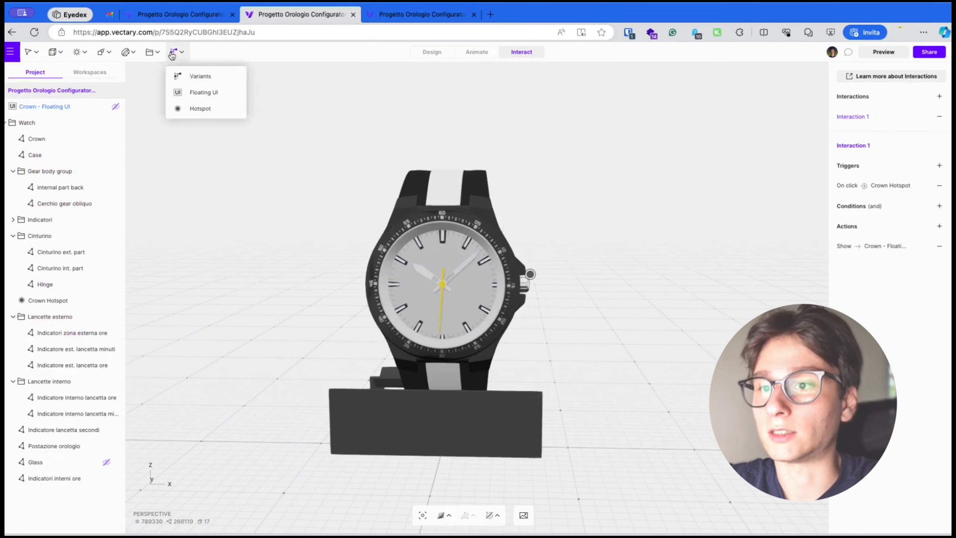
pyautogui.click(190, 110)
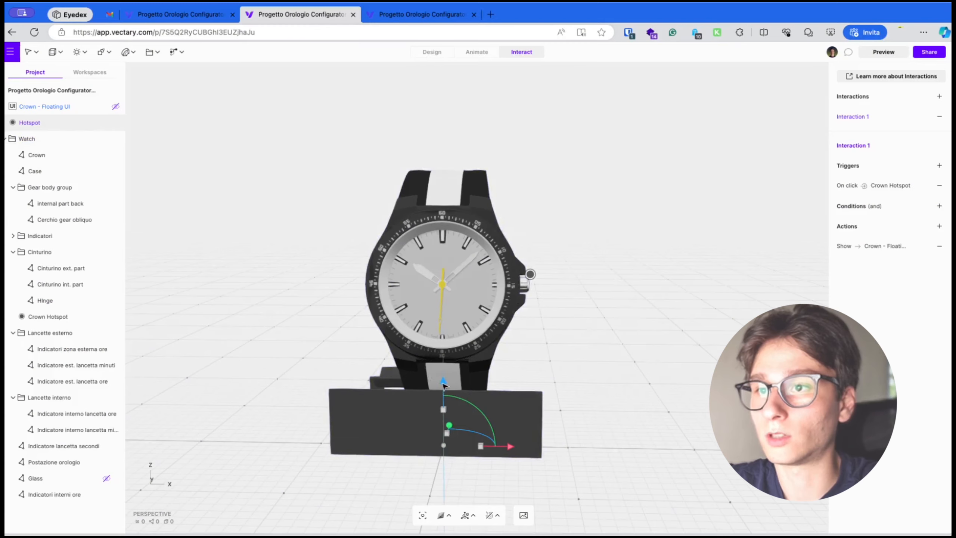
pyautogui.moveTo(443, 382); pyautogui.dragTo(468, 216)
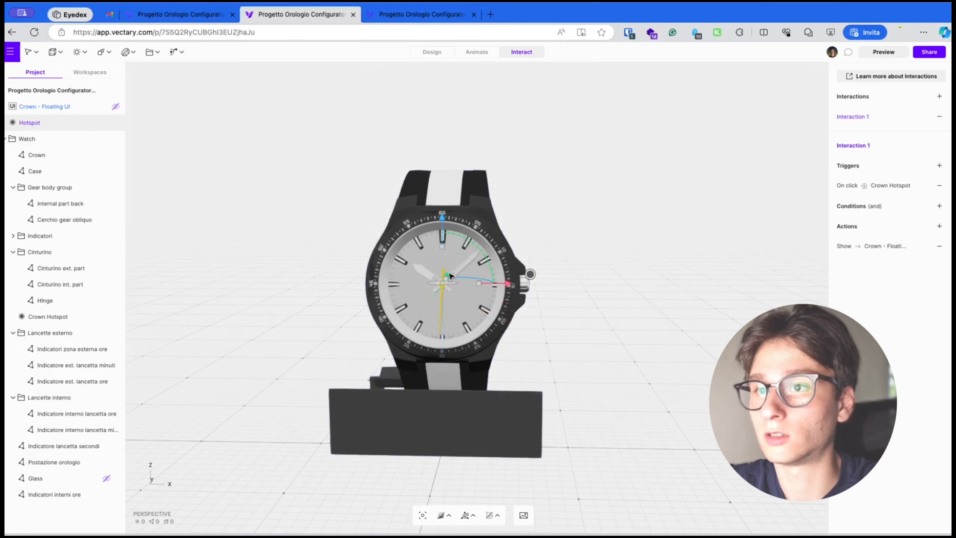
pyautogui.moveTo(450, 275); pyautogui.dragTo(445, 283)
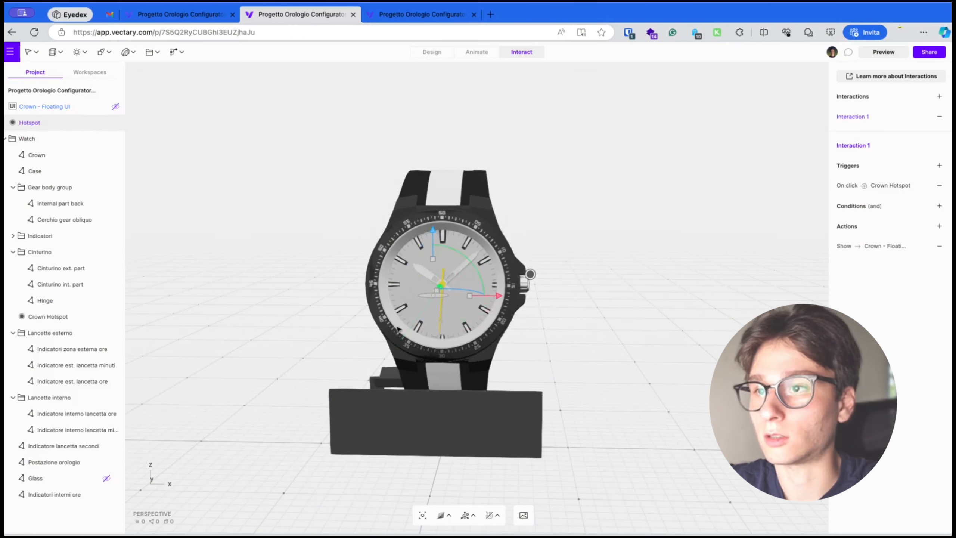
# Turn on custom size for the new hotspot, giving it a width of 30
pyautogui.moveTo(371, 347); pyautogui.dragTo(469, 281)
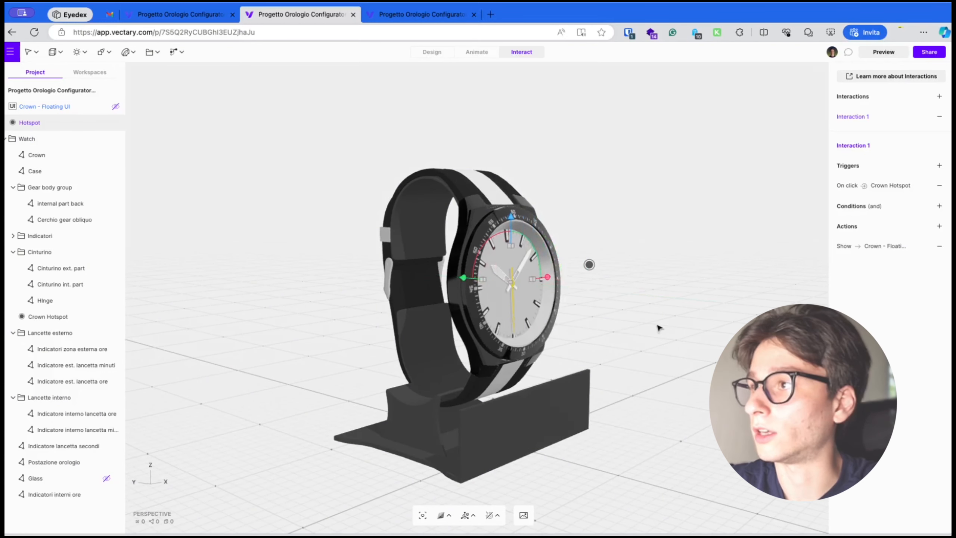
pyautogui.moveTo(657, 326); pyautogui.dragTo(610, 344, button='right')
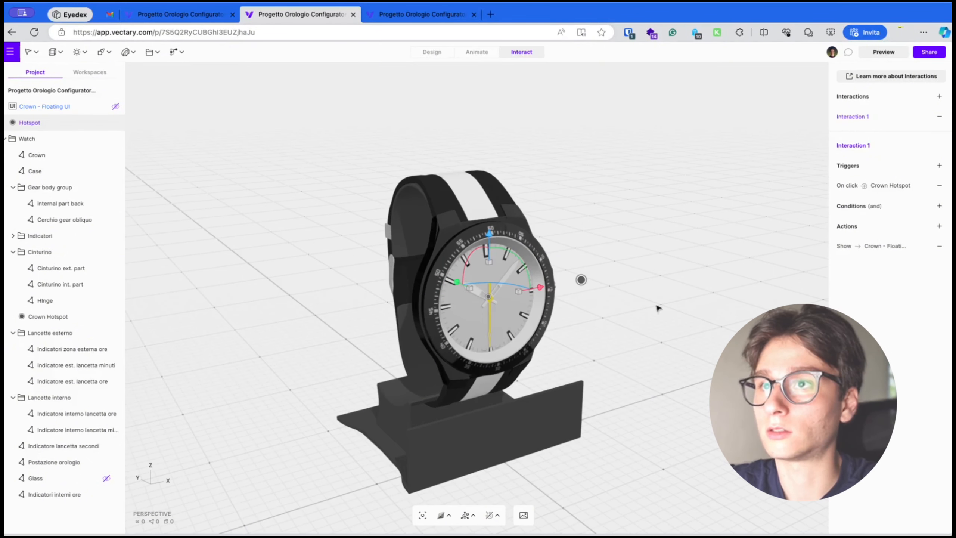
pyautogui.click(425, 53)
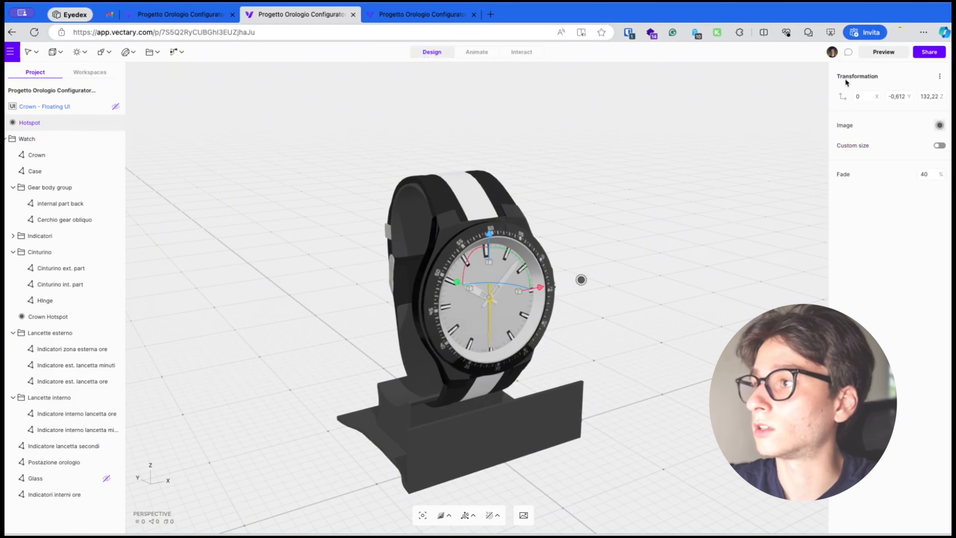
pyautogui.click(939, 145)
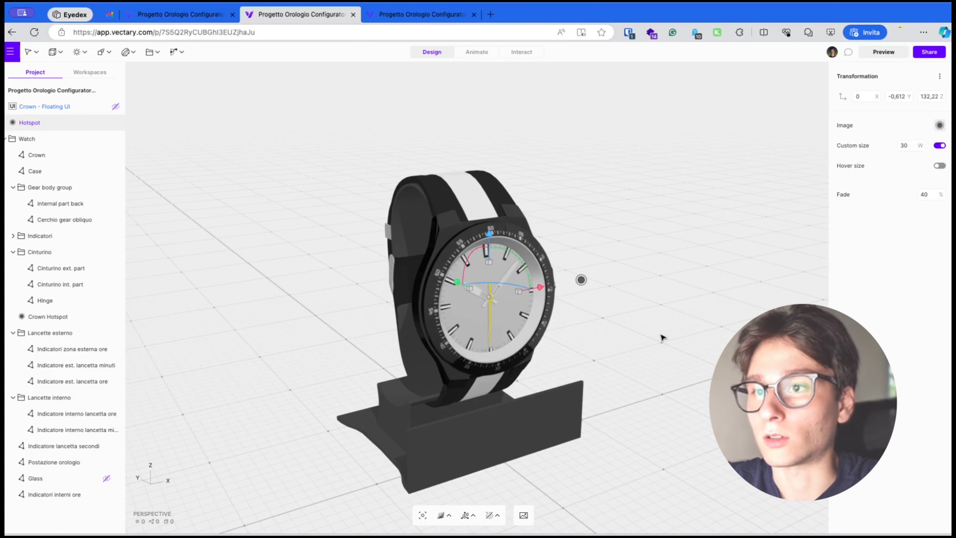
# Move the new hotspot outward along its Y axis so it sits in front of the dial
pyautogui.moveTo(663, 338); pyautogui.dragTo(370, 353)
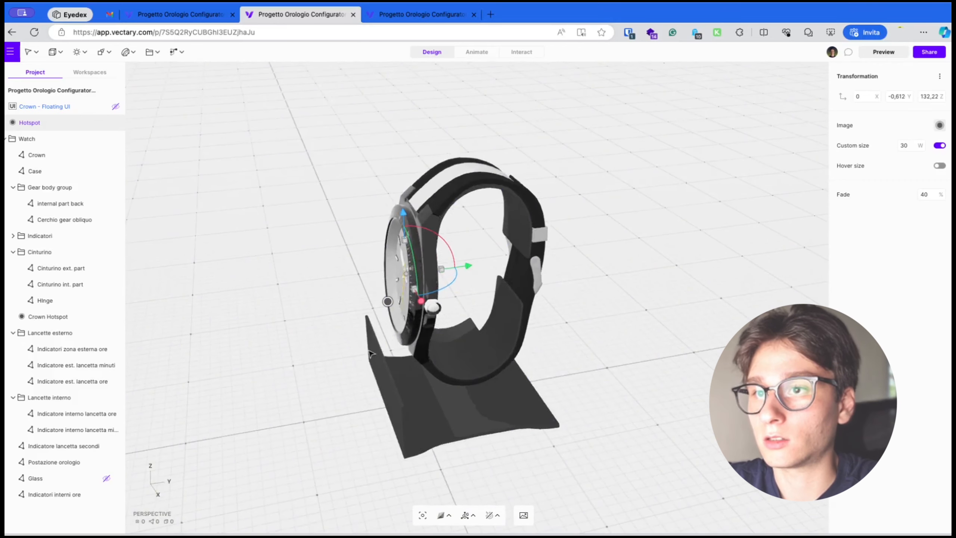
pyautogui.moveTo(471, 267); pyautogui.dragTo(463, 267)
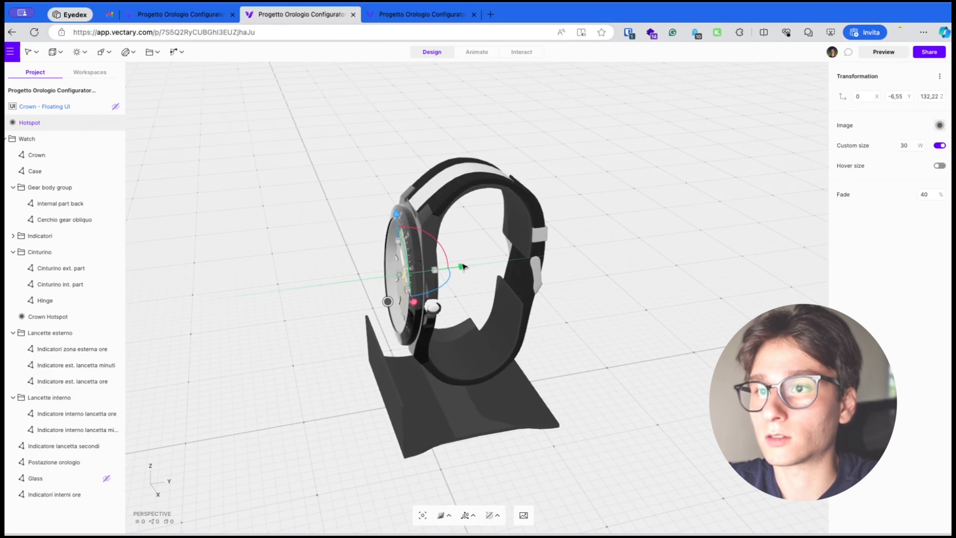
pyautogui.moveTo(668, 399); pyautogui.dragTo(685, 354)
# Select the Crown Hotspot and nudge its position slightly along its green axis
pyautogui.click(405, 271)
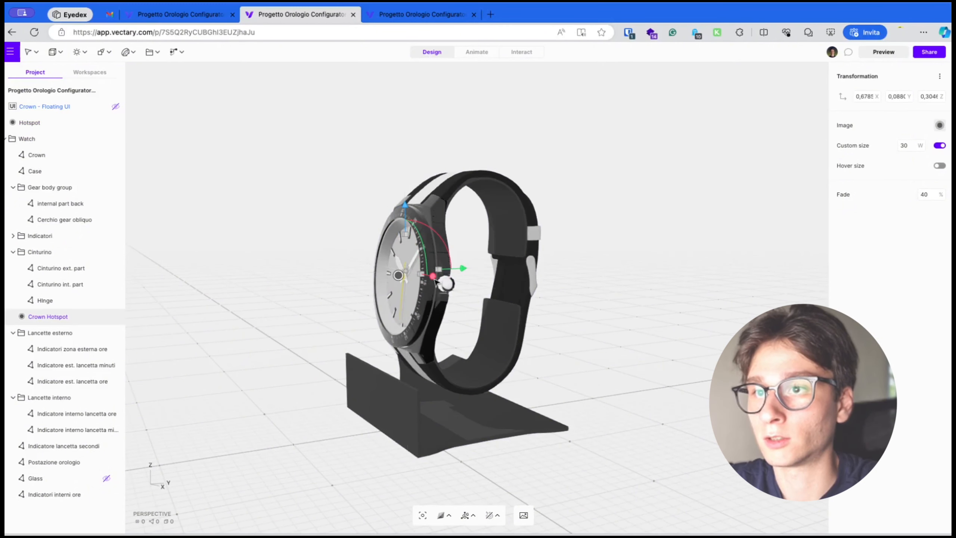
pyautogui.moveTo(467, 268); pyautogui.dragTo(488, 268)
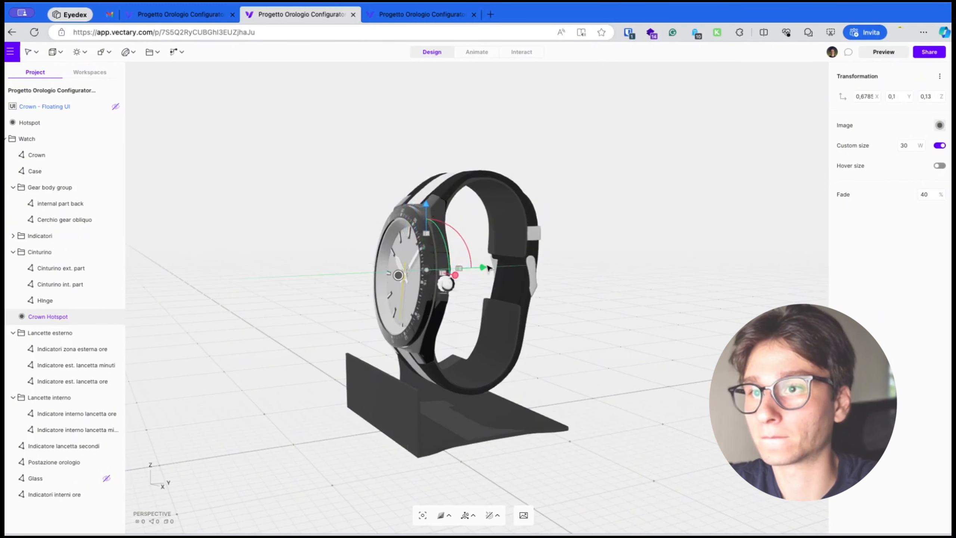
pyautogui.moveTo(606, 324); pyautogui.dragTo(722, 342)
pyautogui.click(606, 406)
pyautogui.moveTo(610, 417); pyautogui.dragTo(667, 414)
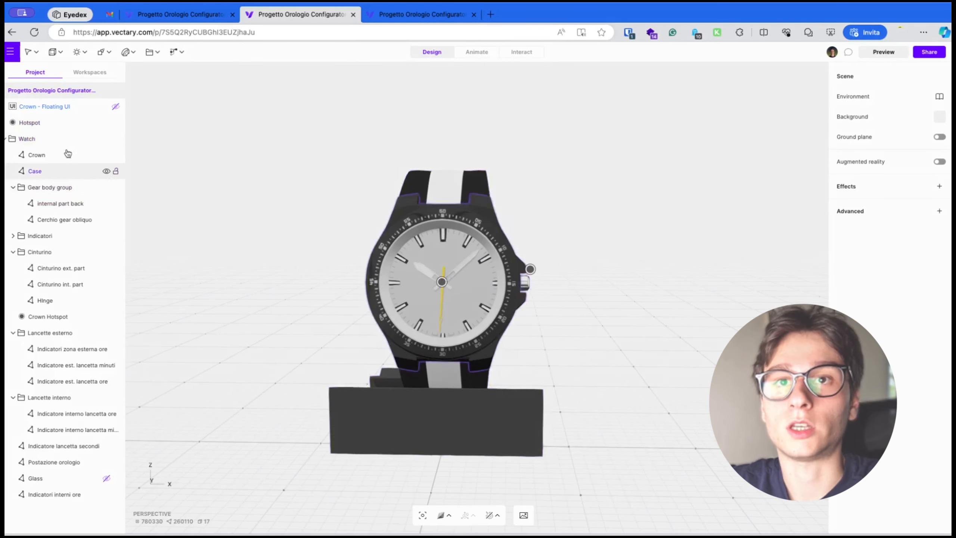
# Rename the new hotspot to Hotspot - Hands
pyautogui.click(42, 124)
pyautogui.doubleClick(42, 125)
pyautogui.click(60, 125)
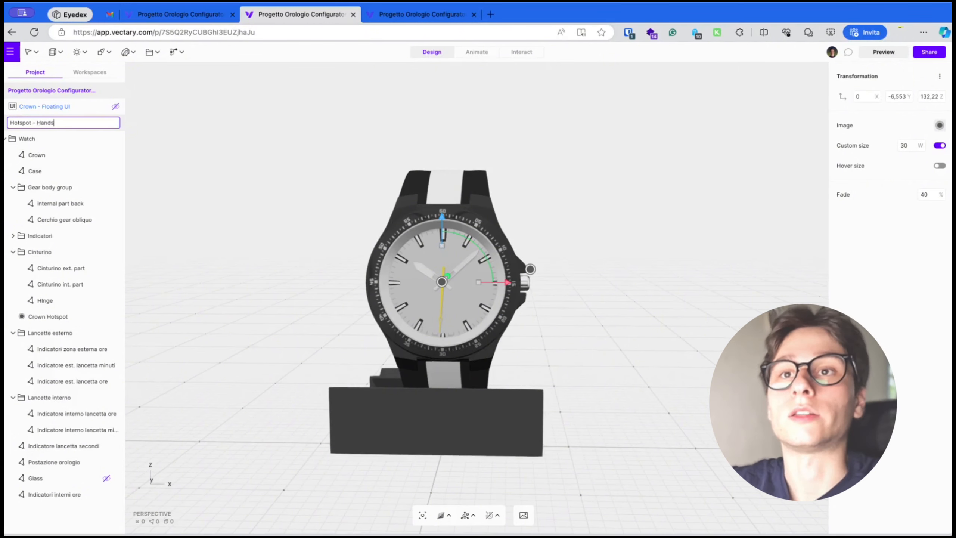
pyautogui.press('Return')
# Add a new floating UI and rename it hands - Floating UI
pyautogui.click(177, 51)
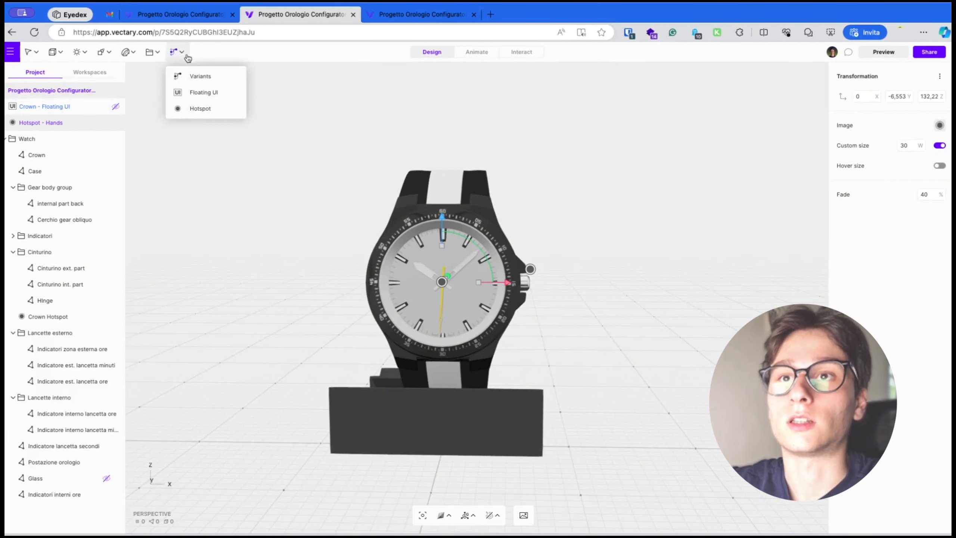
pyautogui.click(199, 92)
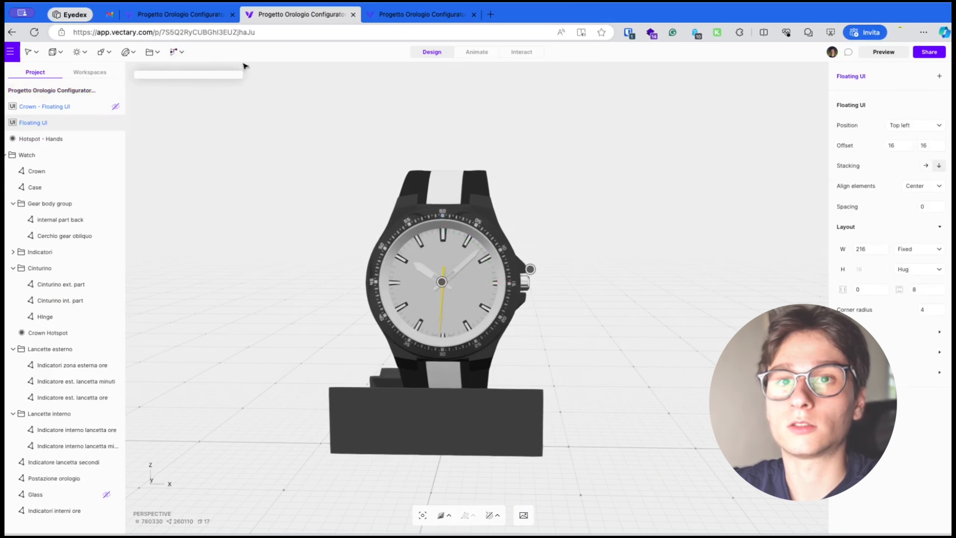
pyautogui.doubleClick(48, 123)
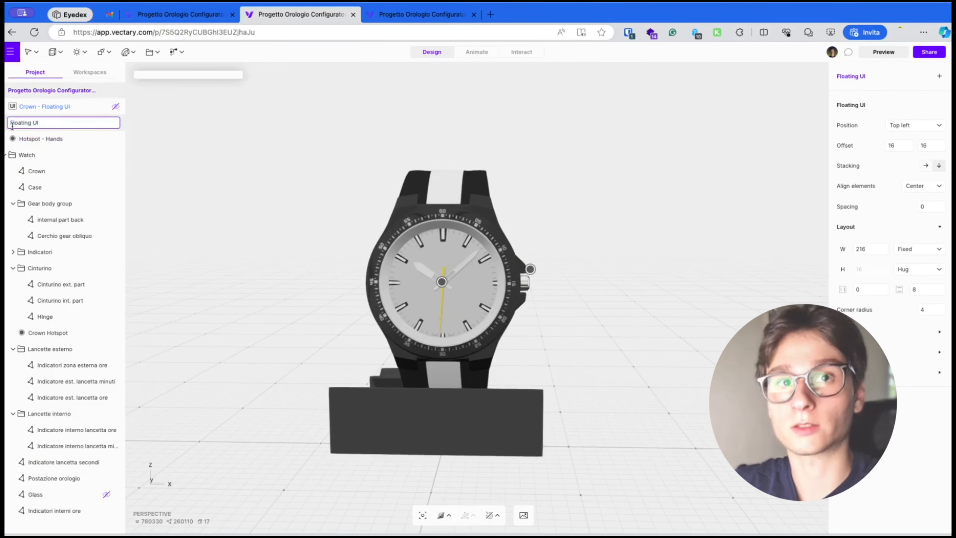
pyautogui.write('hands -')
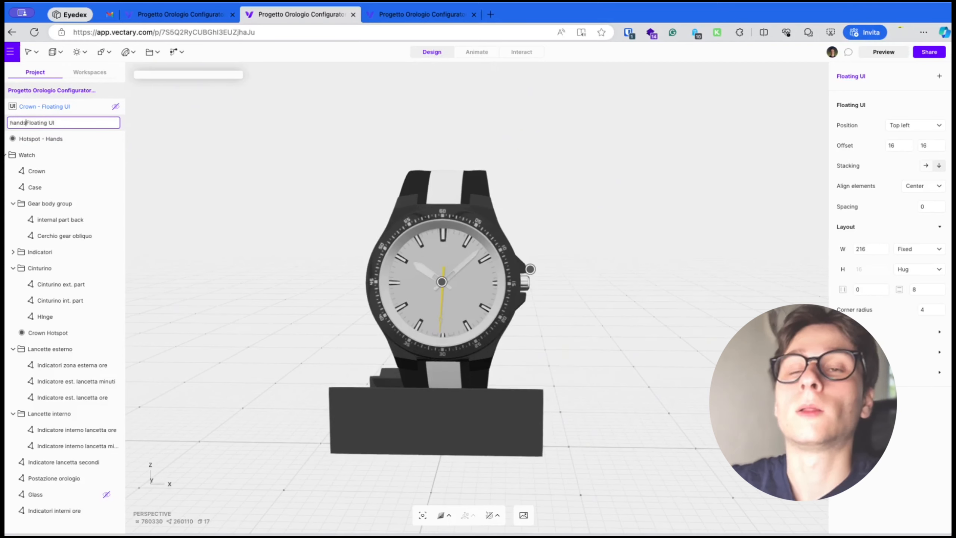
pyautogui.press('Return')
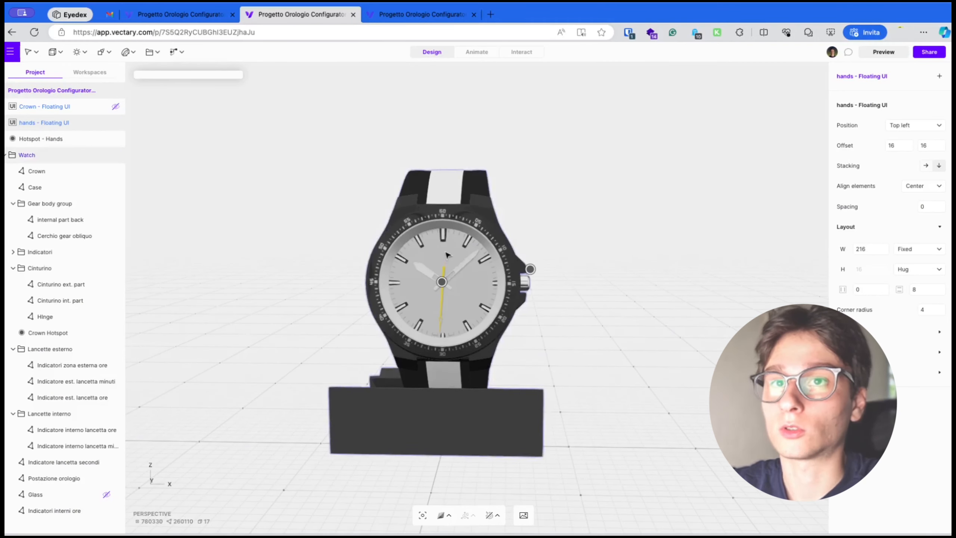
# Add a text element to the hands floating UI reading Hands external part:
pyautogui.click(940, 76)
pyautogui.click(911, 94)
pyautogui.doubleClick(890, 150)
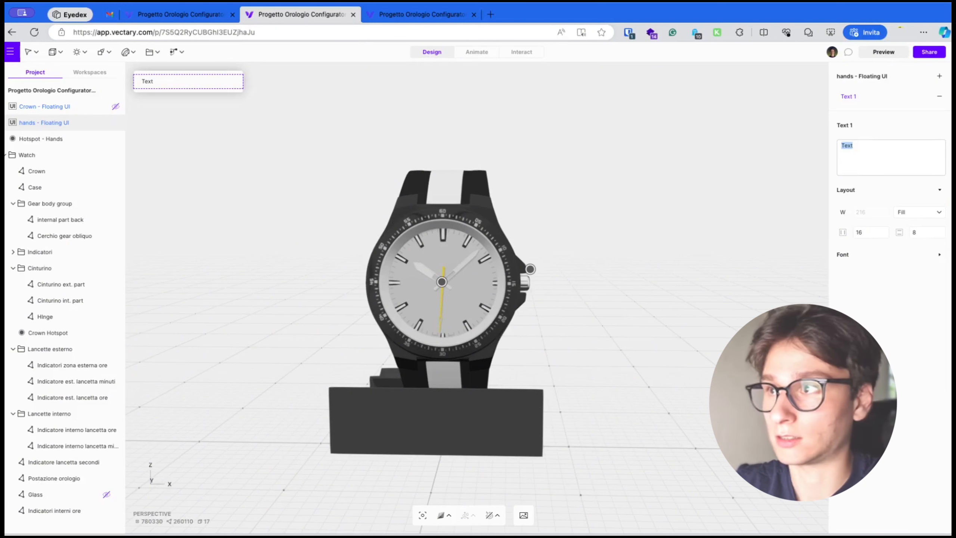
pyautogui.write('Hands')
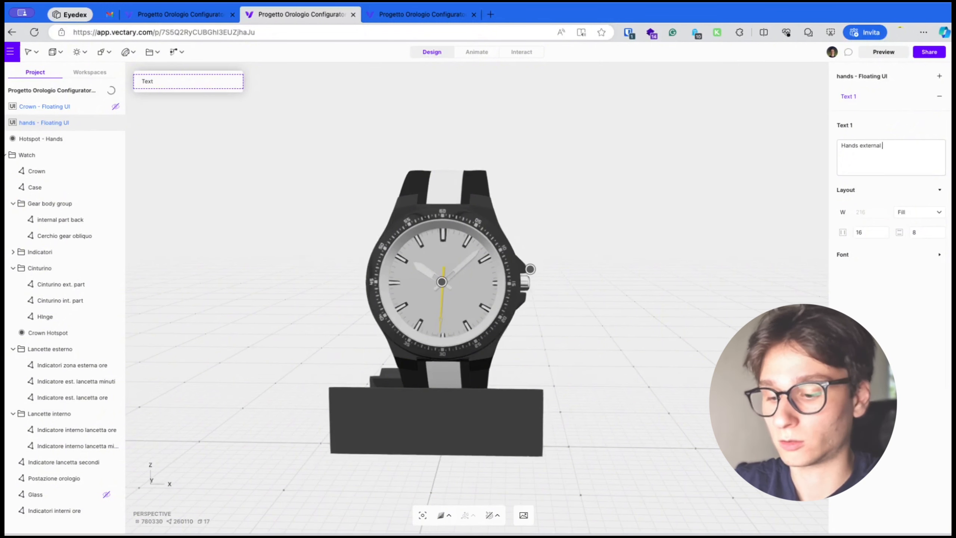
pyautogui.write('part')
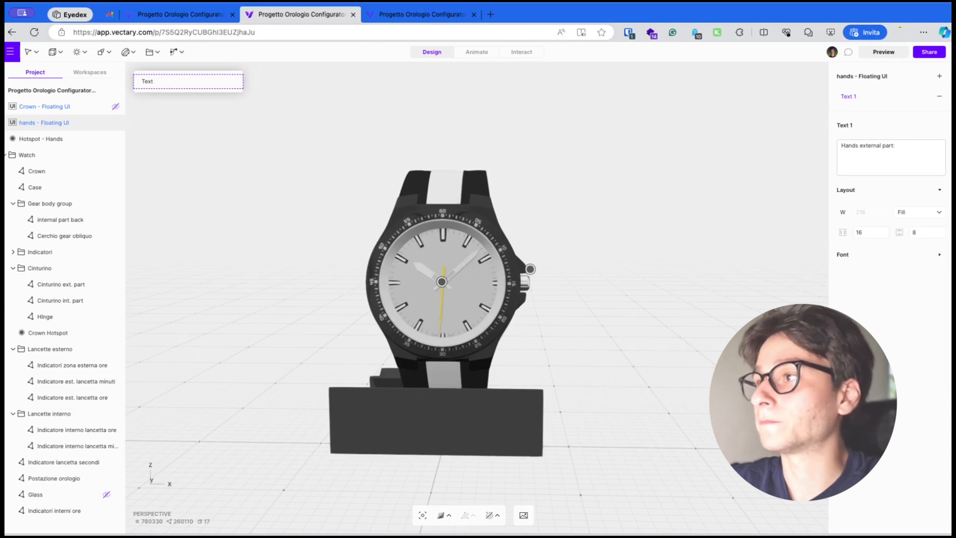
pyautogui.write(':')
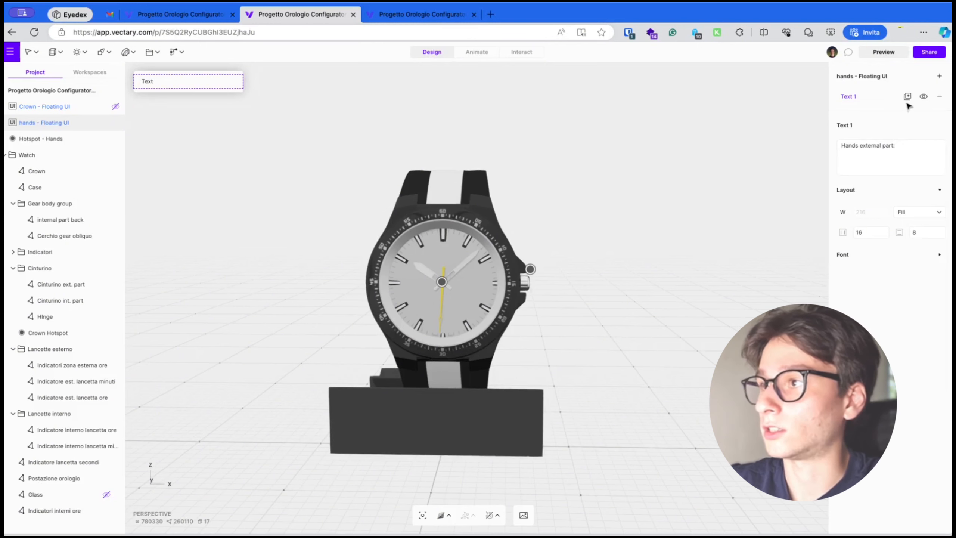
# Add a Materials element to the hands floating UI with Lancette esterno as its source
pyautogui.click(941, 78)
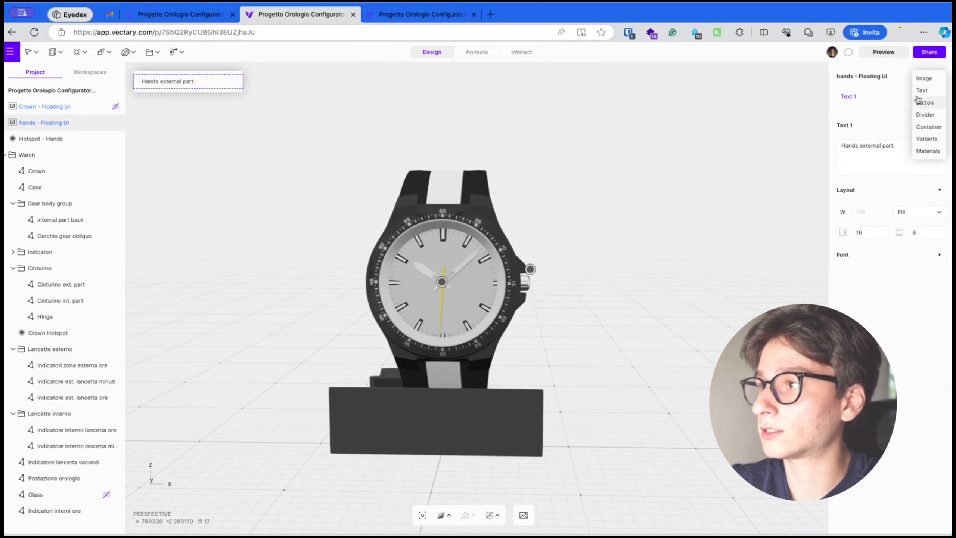
pyautogui.click(928, 151)
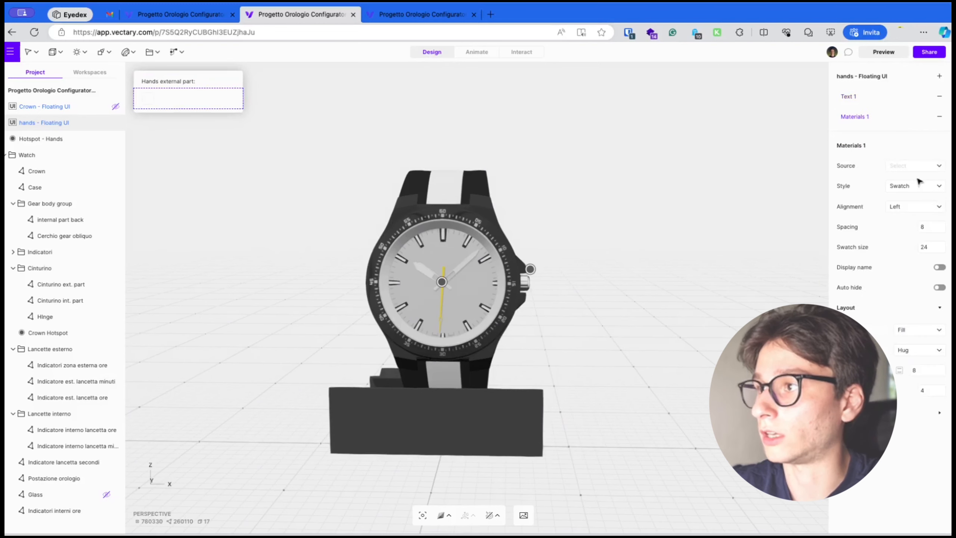
pyautogui.click(888, 164)
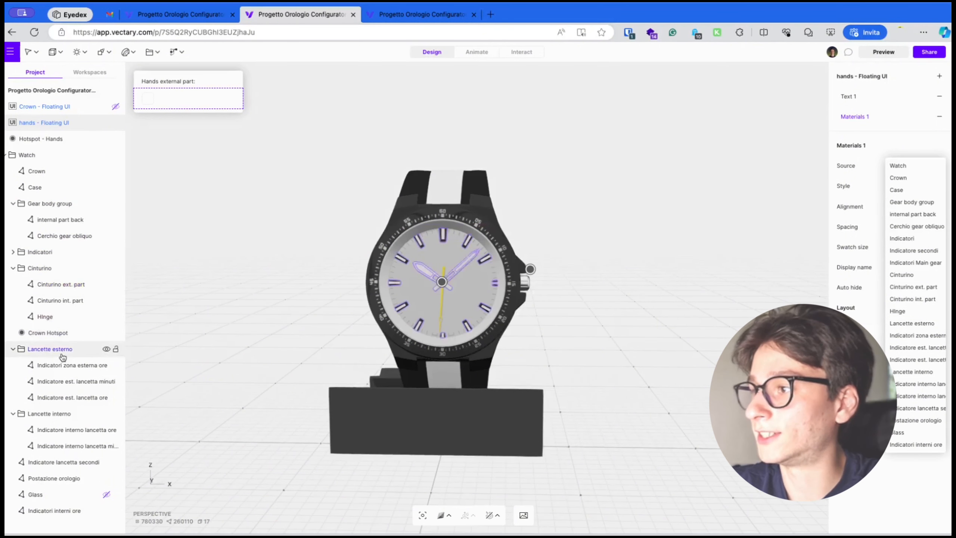
pyautogui.click(900, 325)
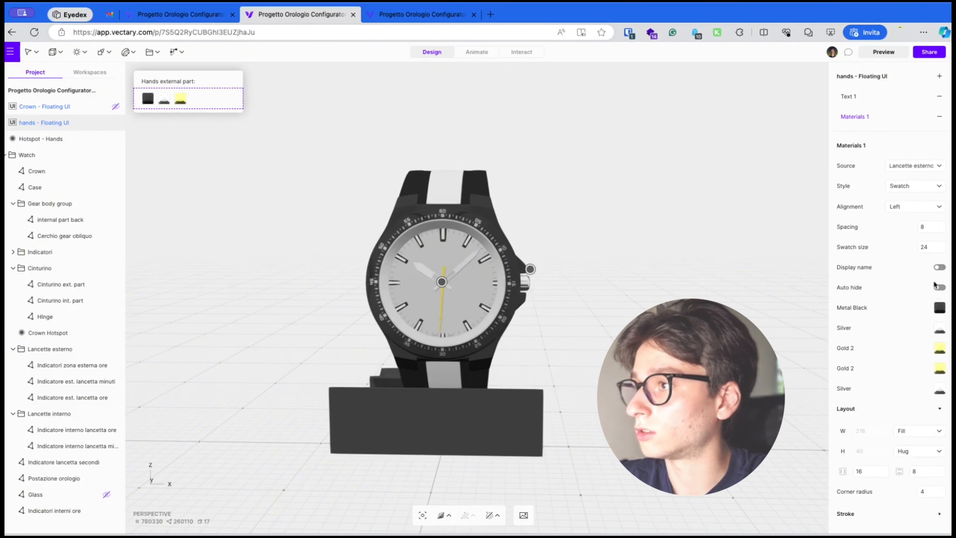
pyautogui.click(918, 185)
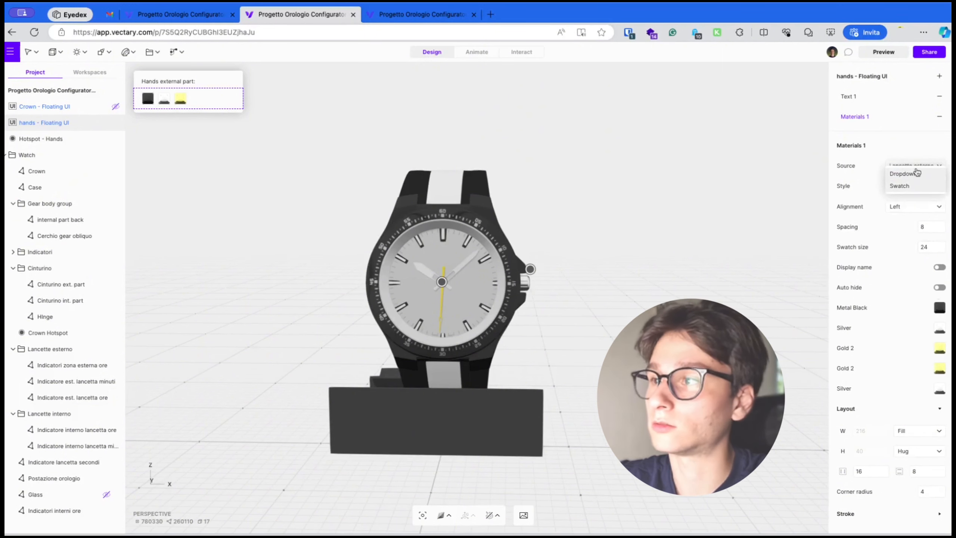
pyautogui.click(917, 173)
pyautogui.click(918, 186)
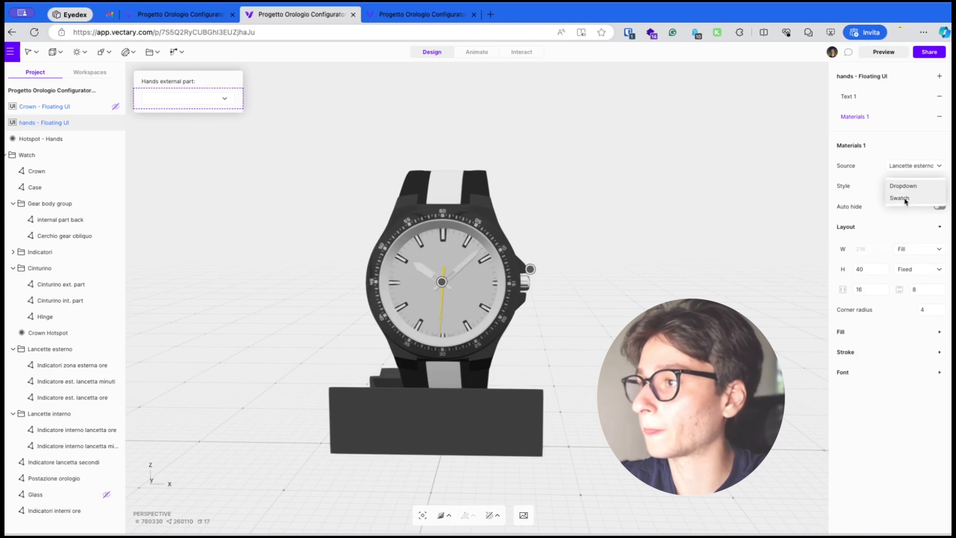
pyautogui.click(904, 198)
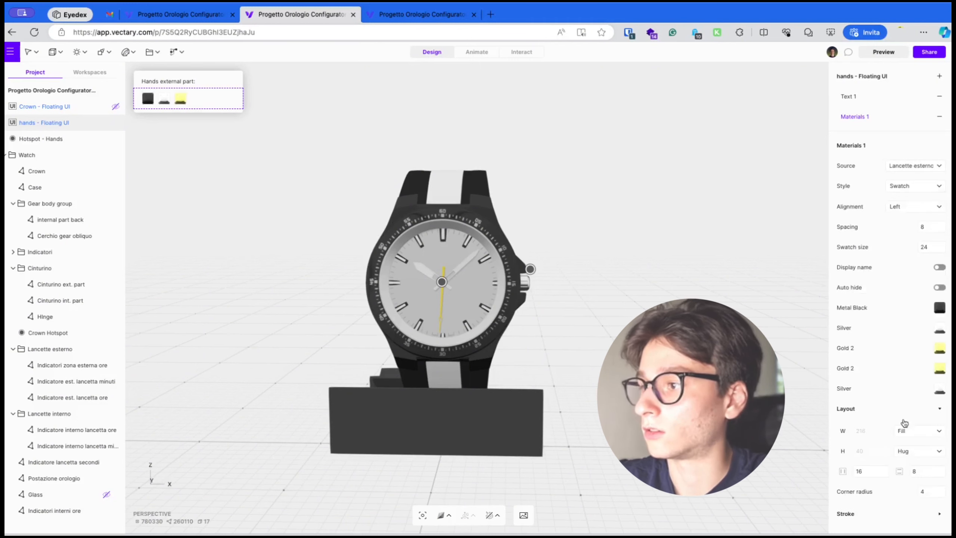
# Turn on Display name for the hands materials element
pyautogui.scroll(-2, 905, 422)
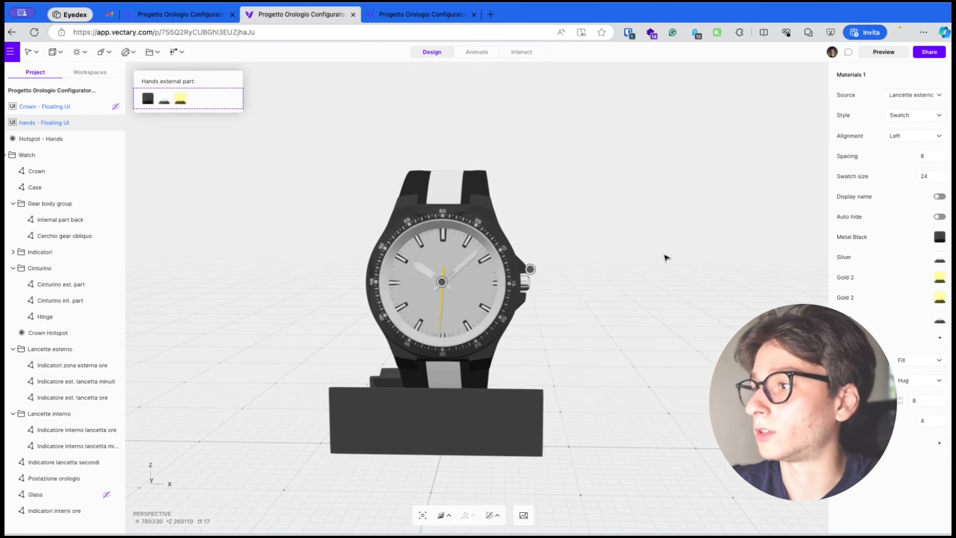
pyautogui.scroll(2, 922, 381)
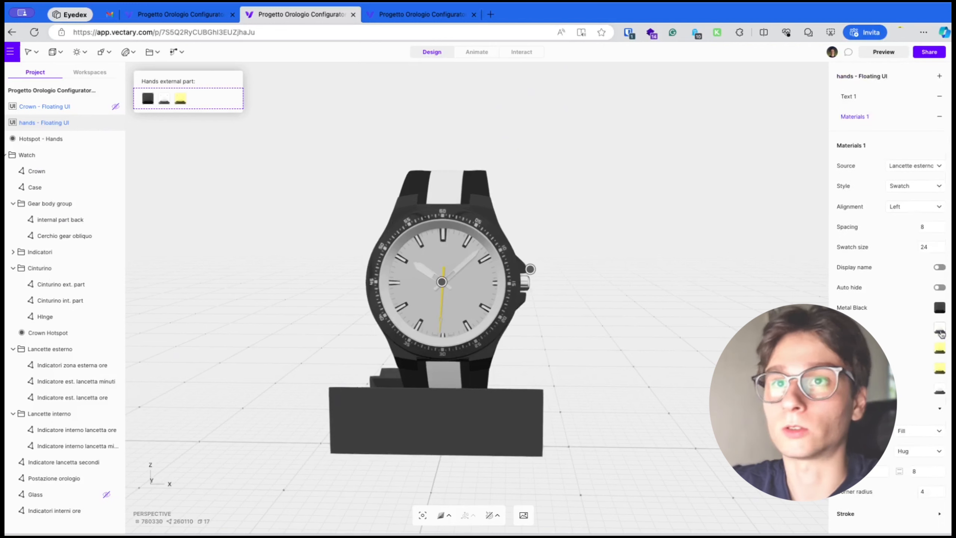
pyautogui.click(939, 268)
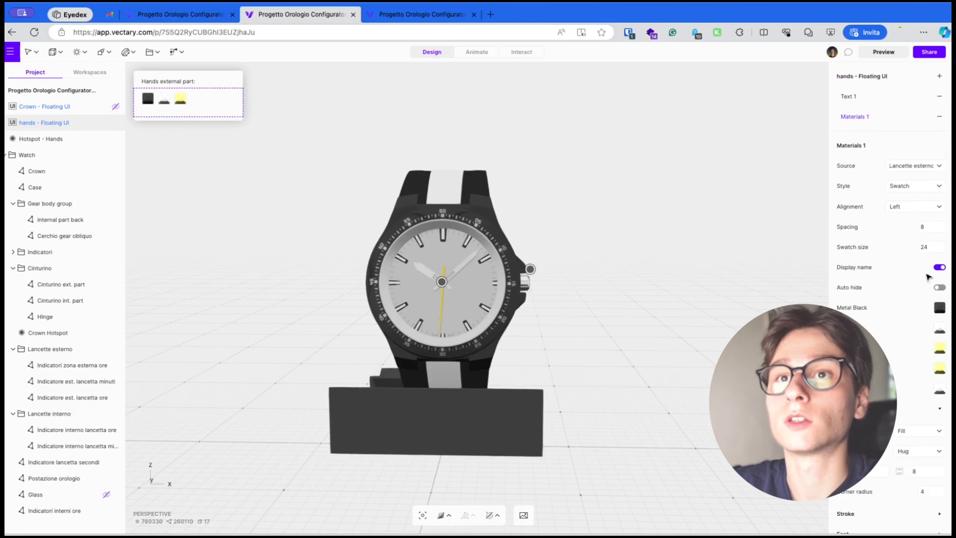
# Test the hands swatches in the floating UI by switching between Metal Black, Silver and Gold 2
pyautogui.click(150, 99)
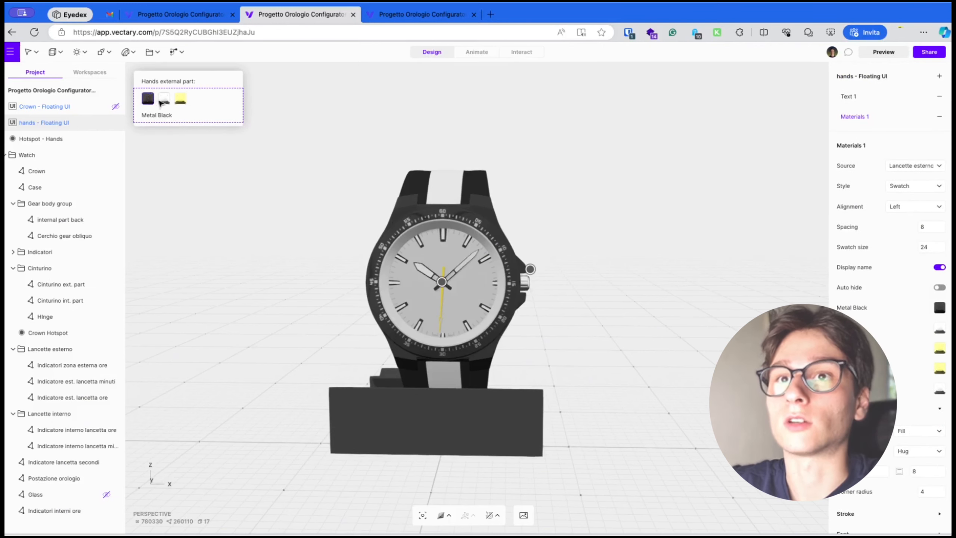
pyautogui.click(164, 100)
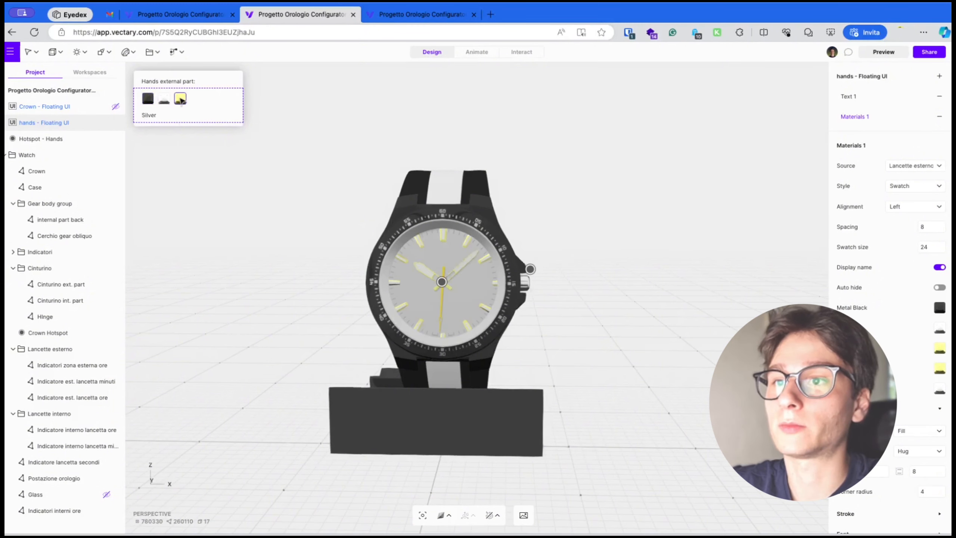
pyautogui.click(180, 98)
pyautogui.scroll(3, 434, 245)
pyautogui.scroll(2, 434, 245)
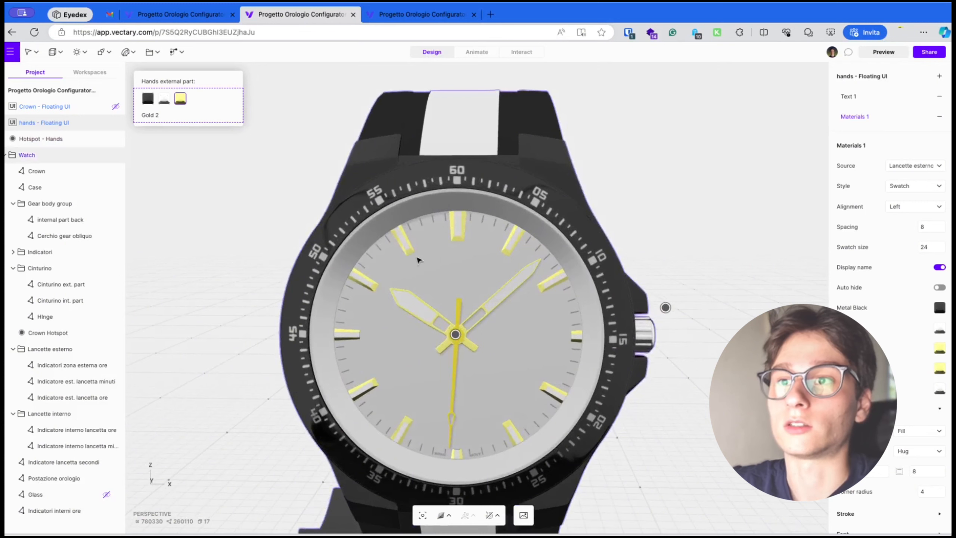
pyautogui.click(148, 98)
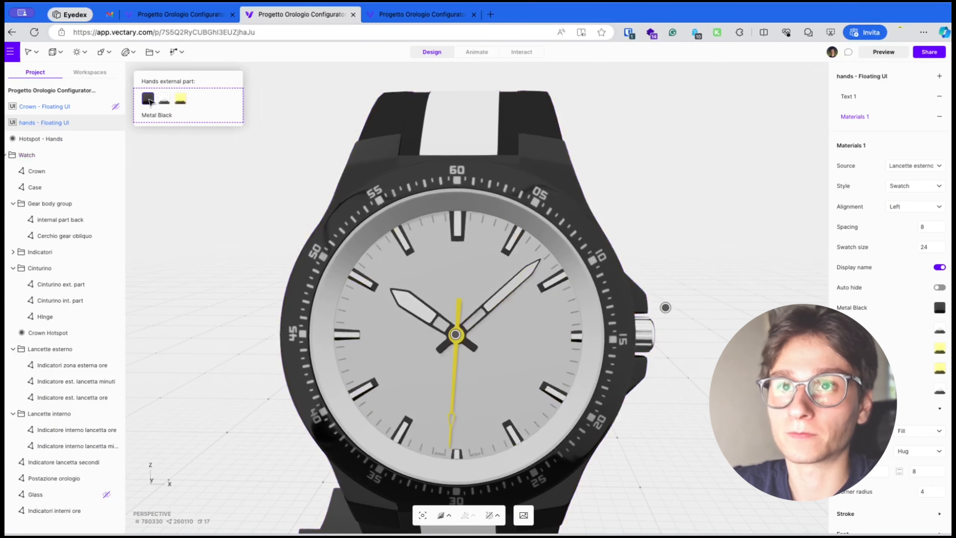
pyautogui.click(164, 99)
pyautogui.click(180, 98)
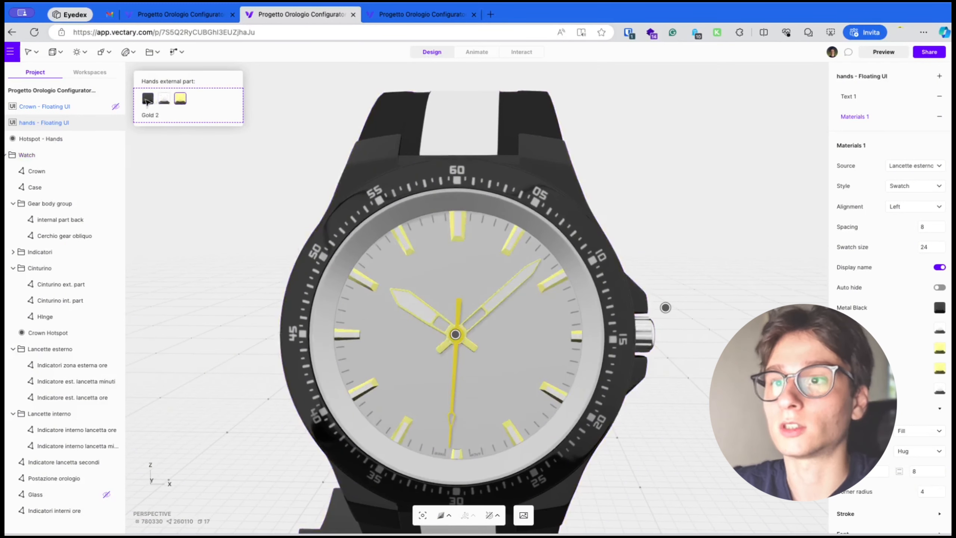
pyautogui.click(146, 99)
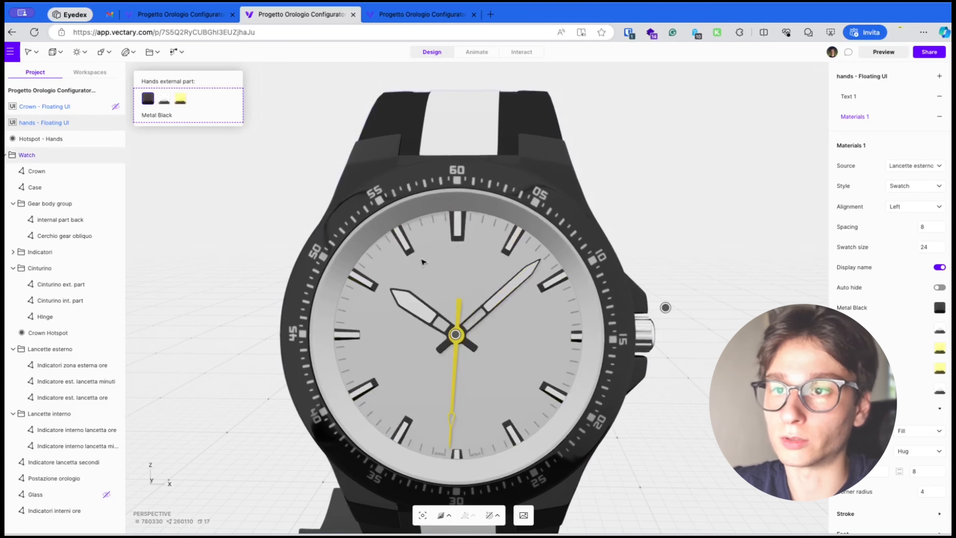
# Duplicate the existing crown hotspot interaction in Interact mode and select the copy
pyautogui.scroll(-3, 423, 261)
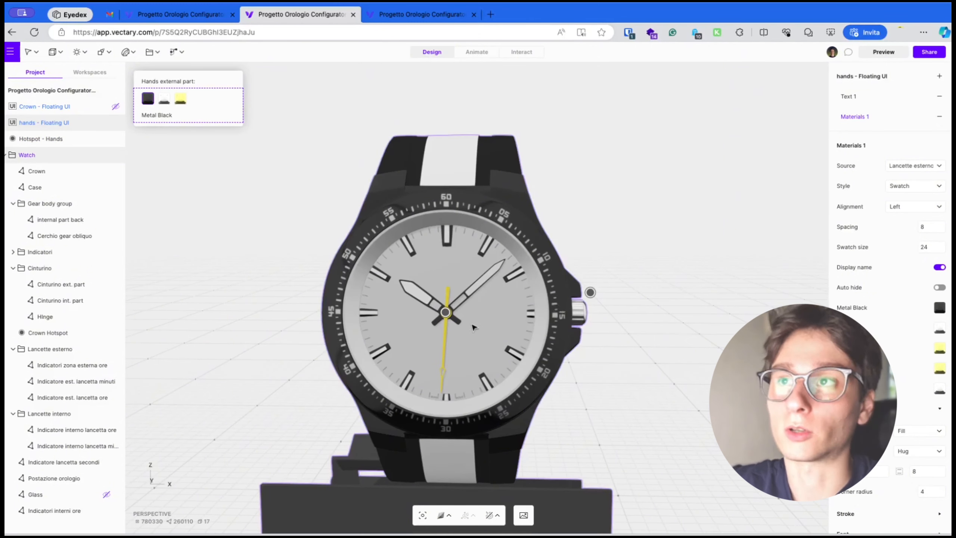
pyautogui.scroll(-3, 474, 328)
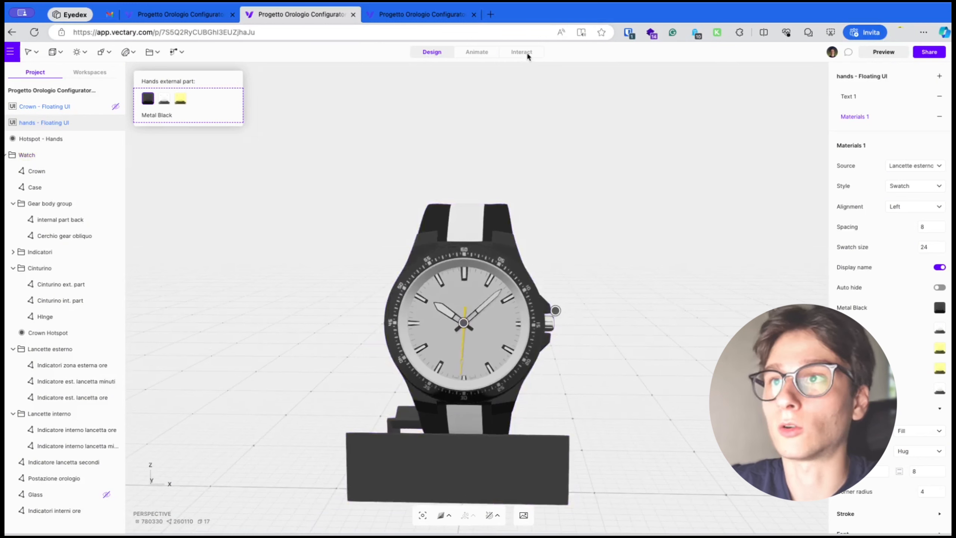
pyautogui.click(525, 52)
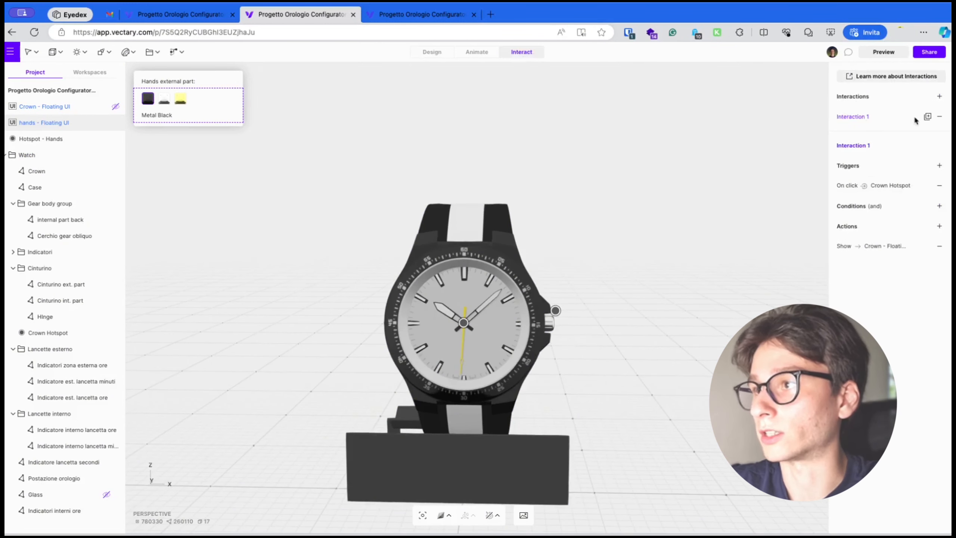
pyautogui.click(928, 117)
pyautogui.click(866, 138)
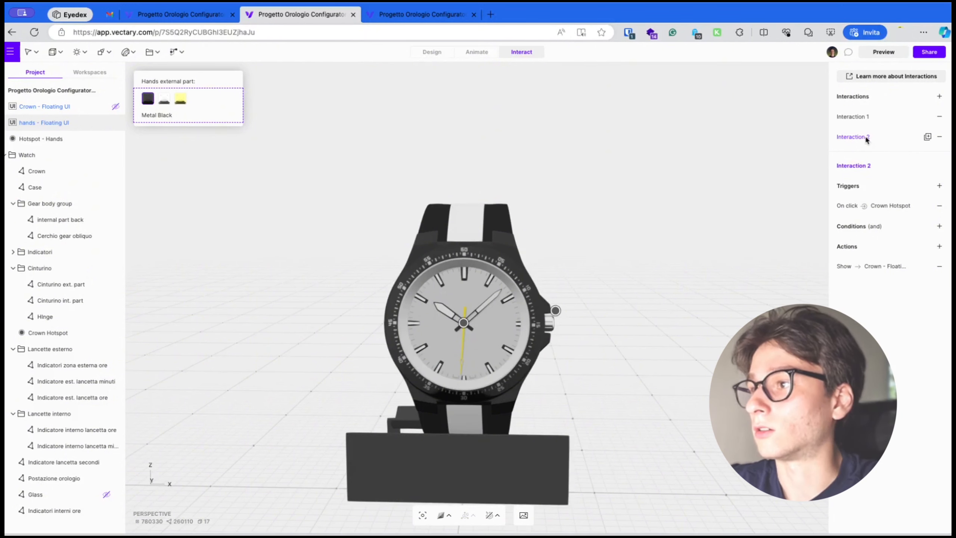
# Set the copied interaction's on-click trigger object to Hotspot - Hands
pyautogui.click(907, 207)
pyautogui.click(768, 249)
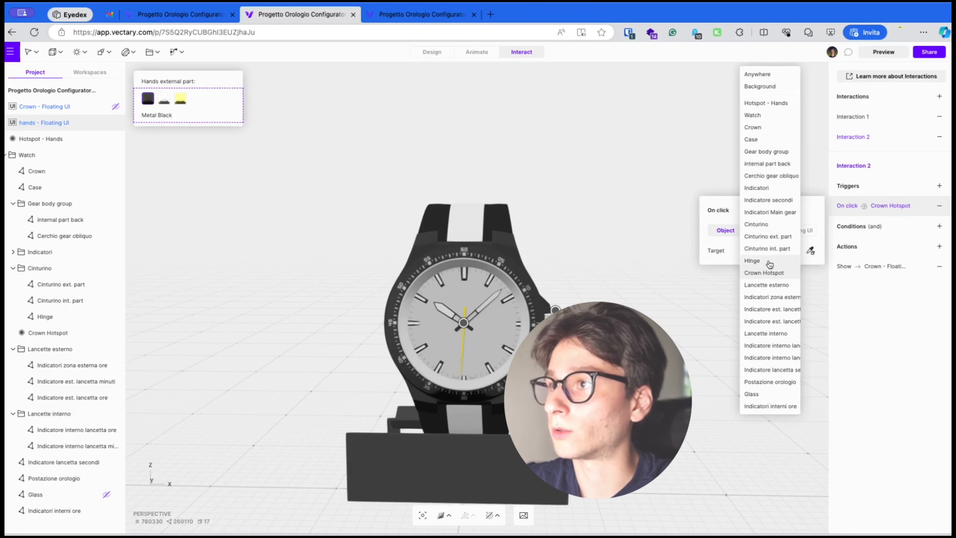
pyautogui.click(767, 103)
# Set the Show action's parent to hands - Floating UI and hide that floating UI by default
pyautogui.click(892, 266)
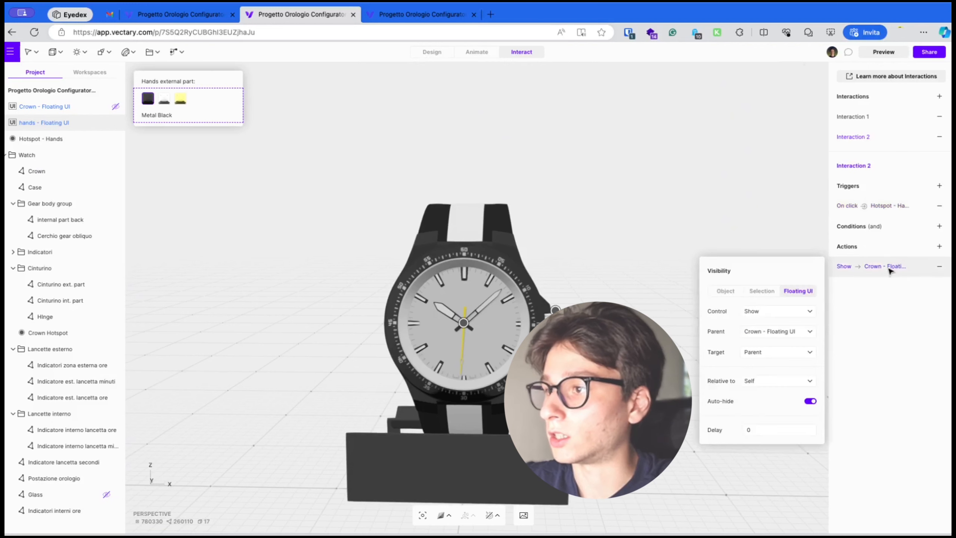
pyautogui.click(784, 331)
pyautogui.click(779, 343)
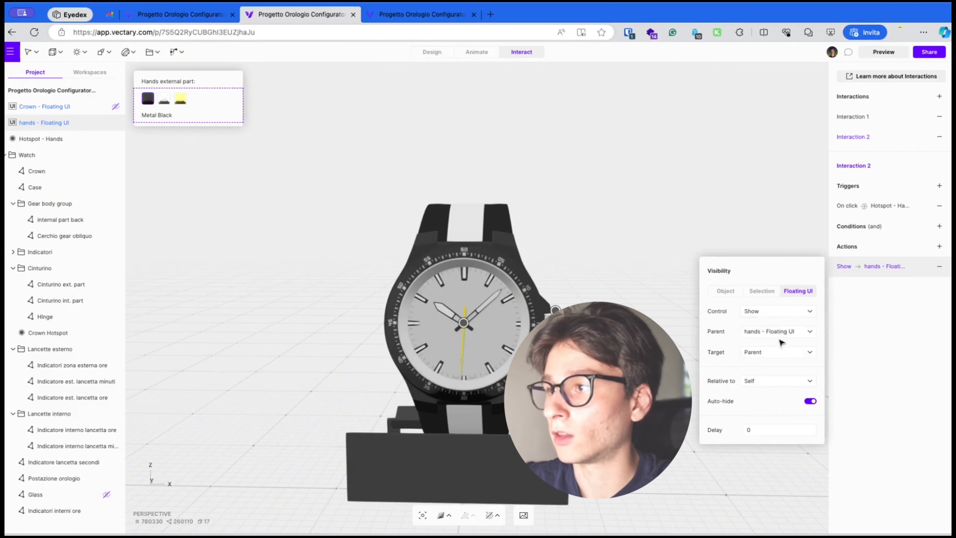
pyautogui.click(934, 410)
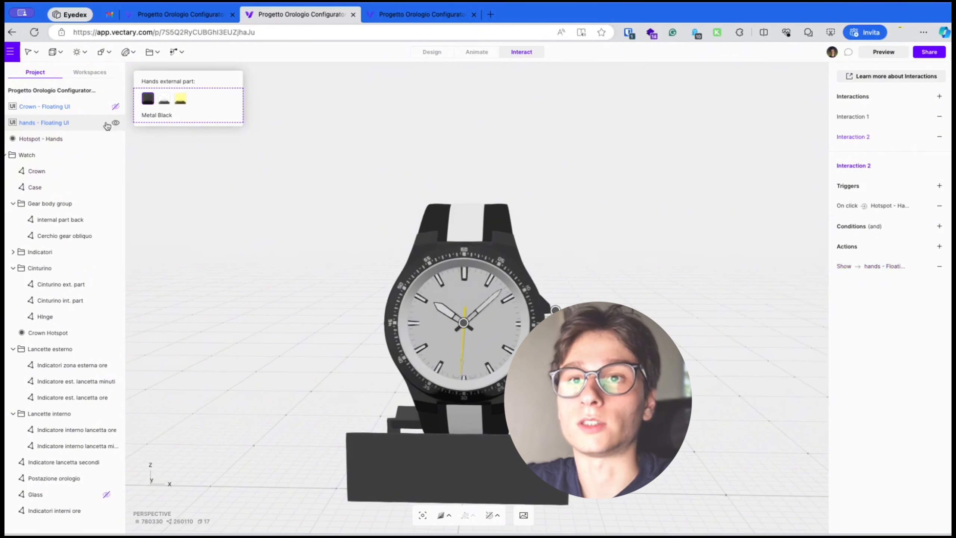
pyautogui.click(116, 122)
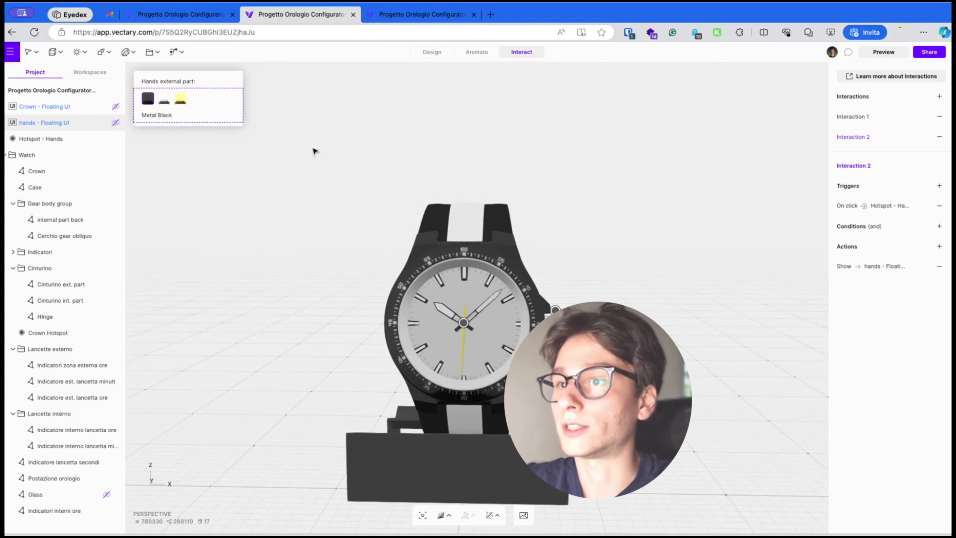
# Preview the scene and test the hands and crown hotspots with their color swatches
pyautogui.click(883, 52)
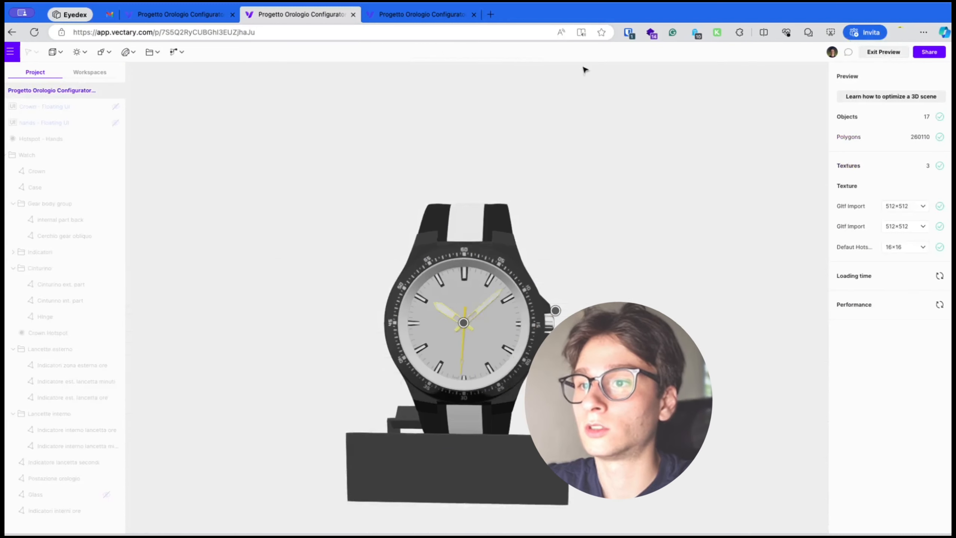
pyautogui.click(464, 323)
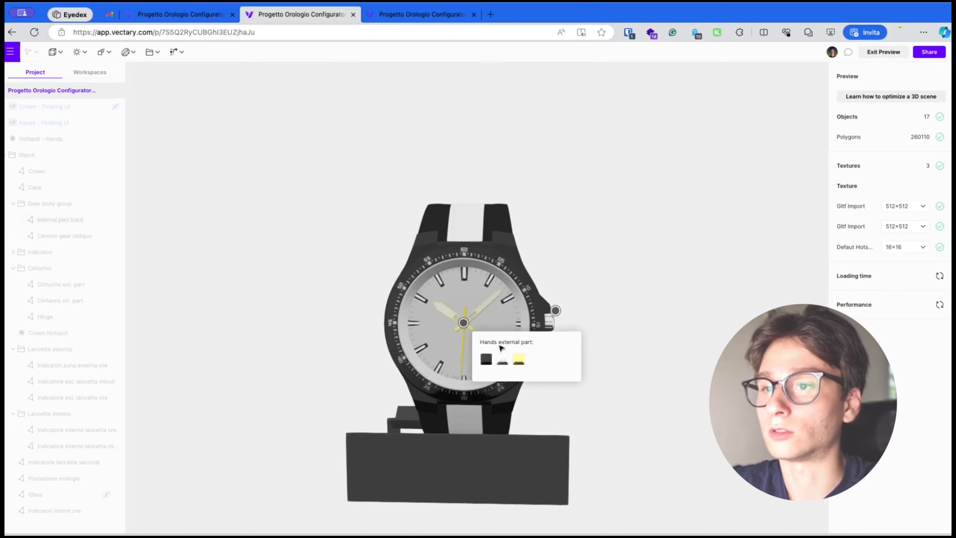
pyautogui.click(486, 359)
pyautogui.click(519, 359)
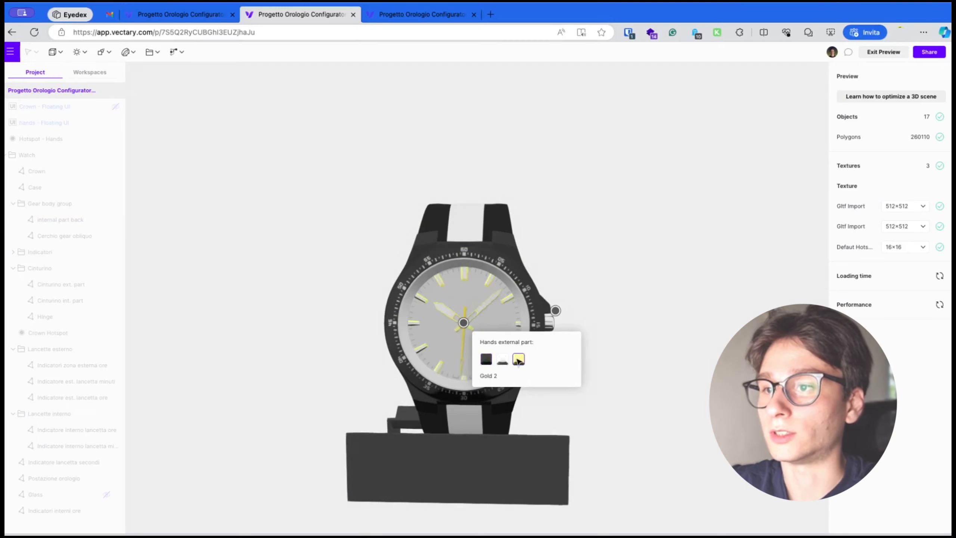
pyautogui.click(556, 310)
pyautogui.click(578, 347)
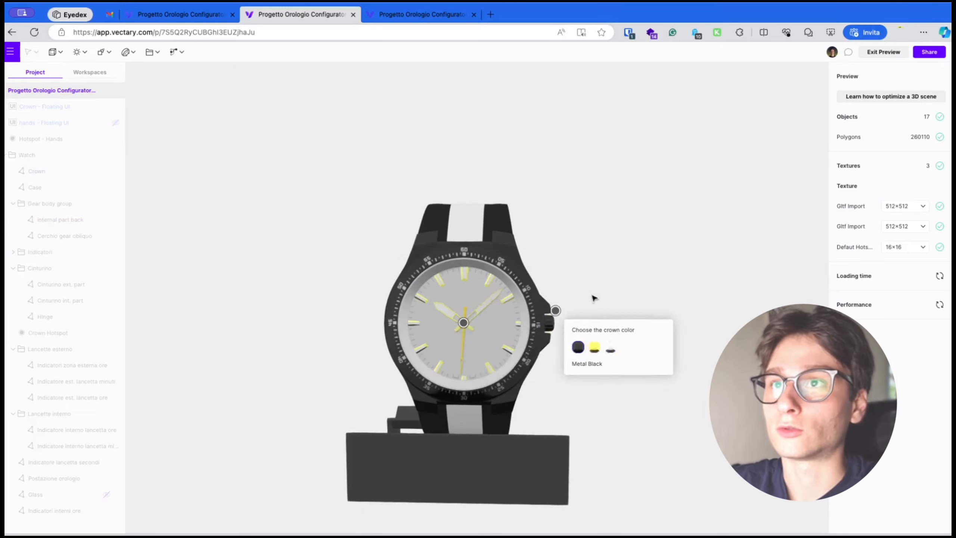
# Compare with the reference watch configurator in another tab by opening its hotspots, then exit preview
pyautogui.click(394, 15)
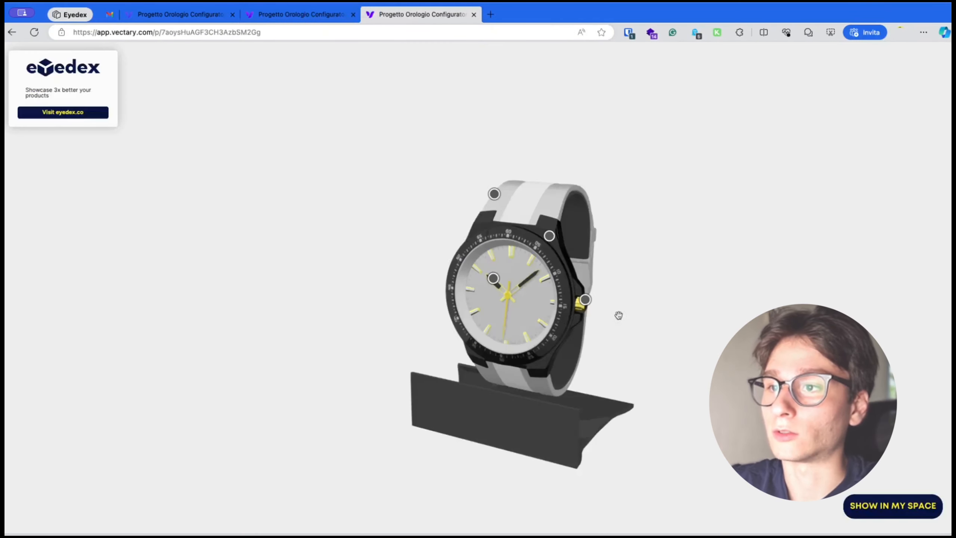
pyautogui.click(586, 300)
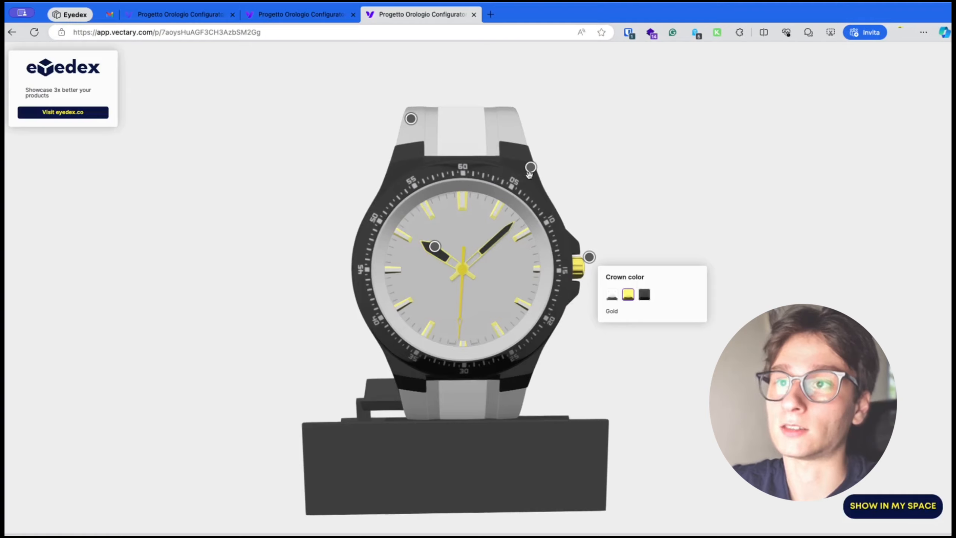
pyautogui.click(530, 171)
pyautogui.click(410, 120)
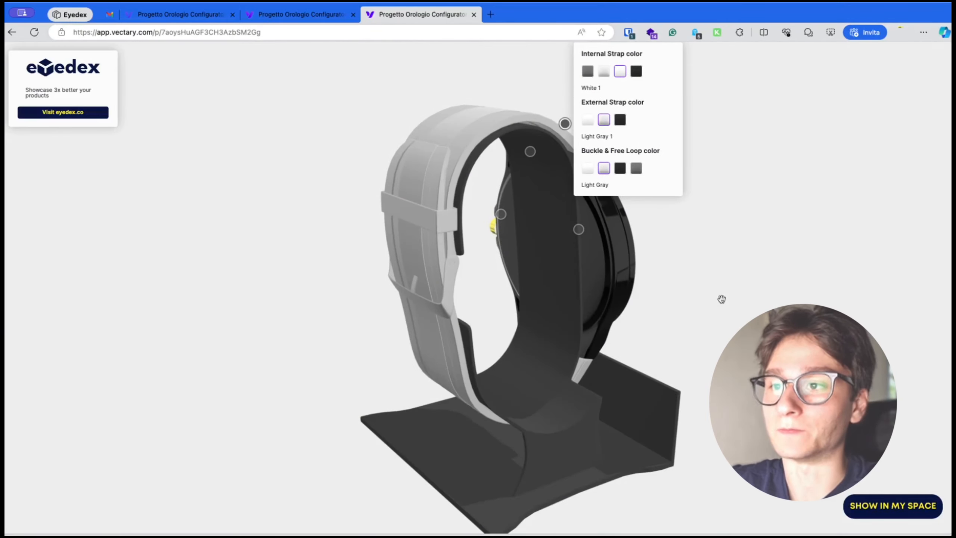
pyautogui.moveTo(722, 299); pyautogui.dragTo(690, 308)
pyautogui.click(301, 15)
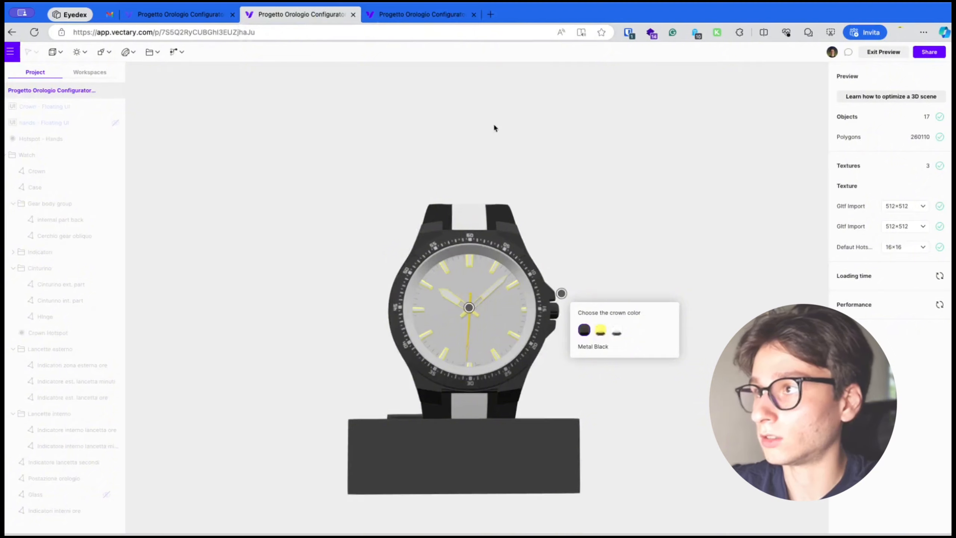
pyautogui.click(883, 52)
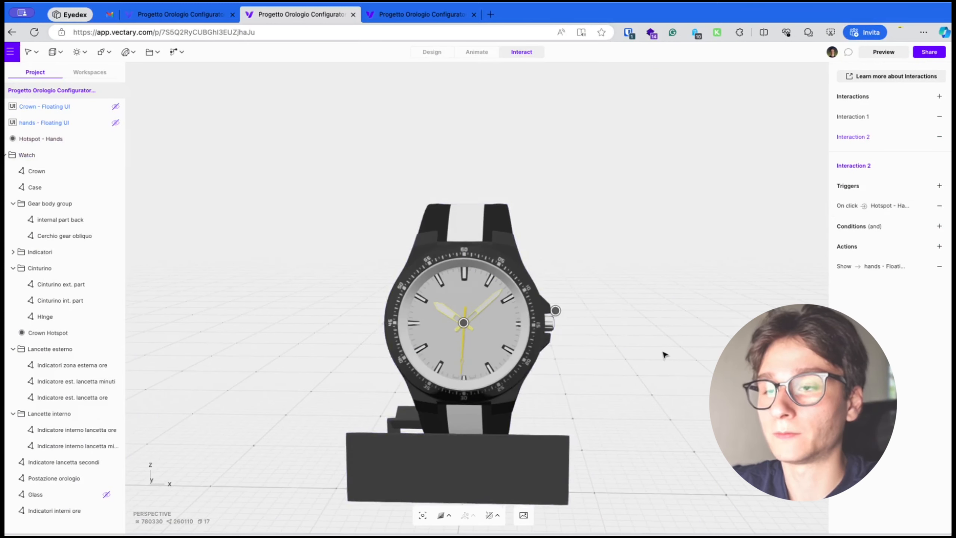
# Add a camera to the scene
pyautogui.moveTo(663, 353); pyautogui.dragTo(537, 361, button='right')
pyautogui.scroll(5, 537, 361)
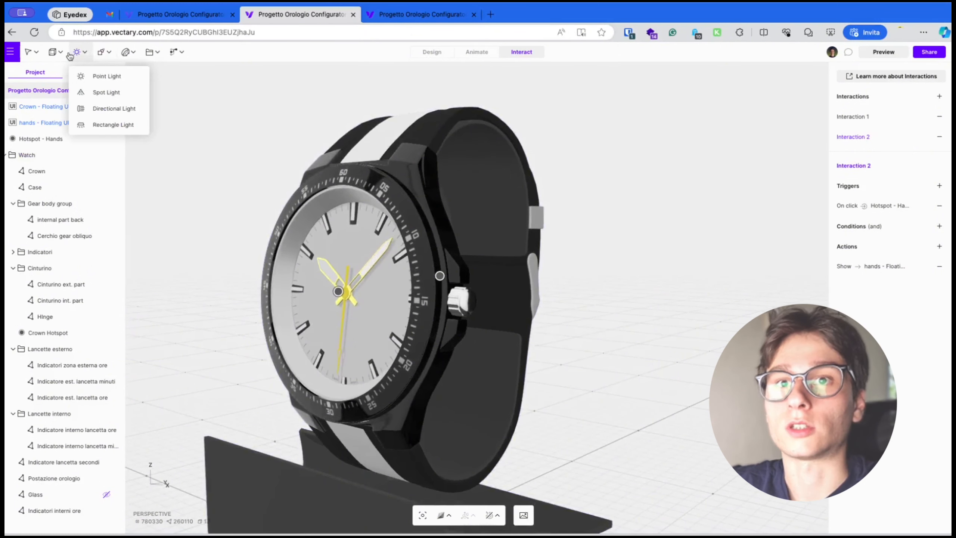
pyautogui.moveTo(47, 55)
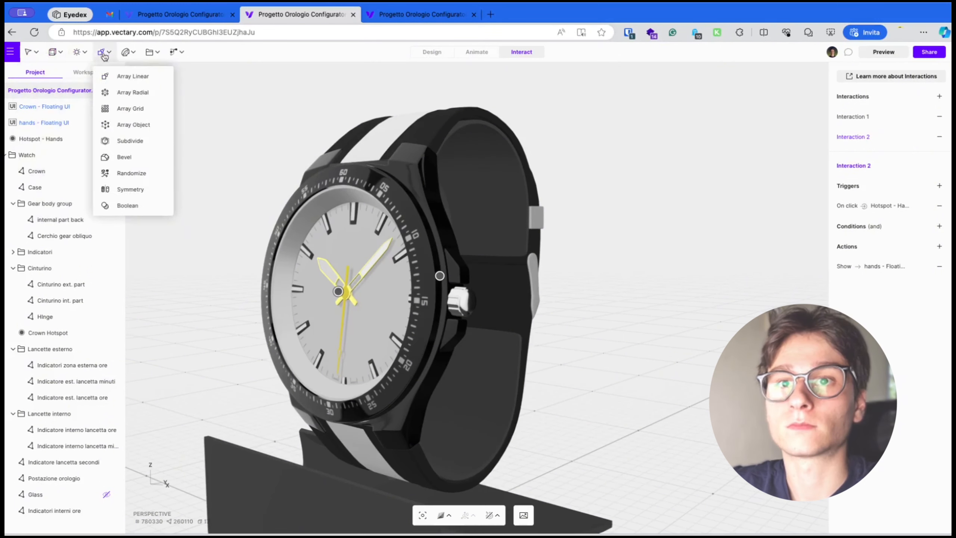
pyautogui.moveTo(143, 55)
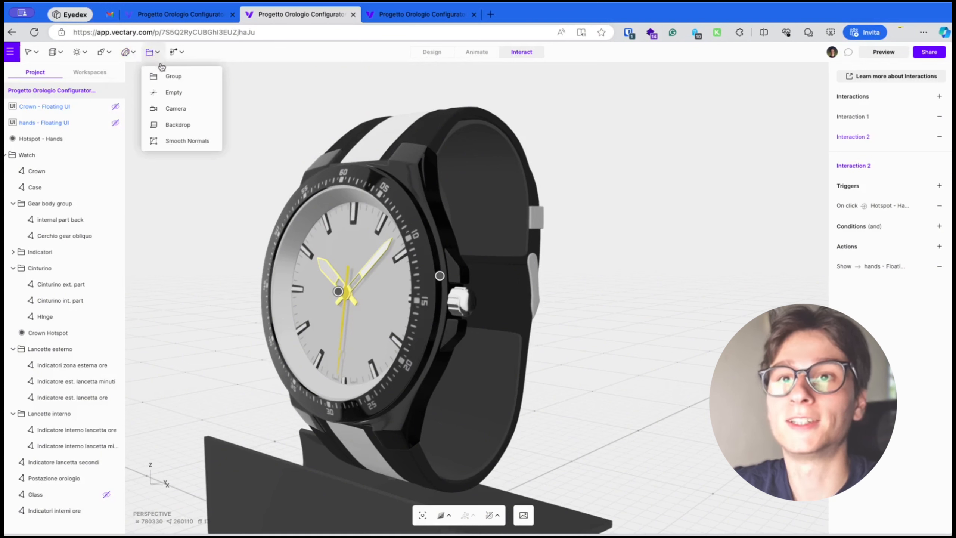
pyautogui.click(174, 109)
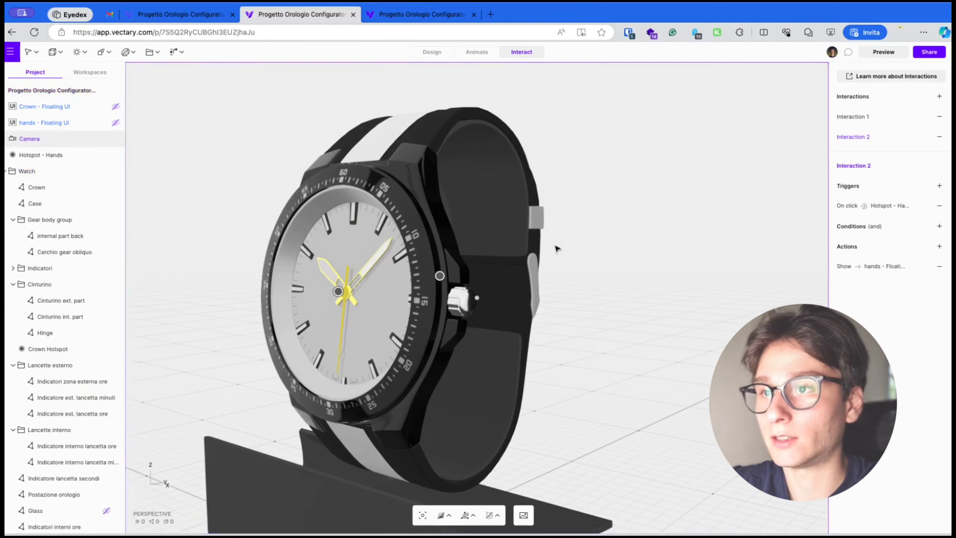
pyautogui.scroll(-6, 557, 248)
pyautogui.scroll(-1, 557, 248)
pyautogui.scroll(5, 557, 247)
pyautogui.moveTo(551, 326); pyautogui.dragTo(134, 218, button='right')
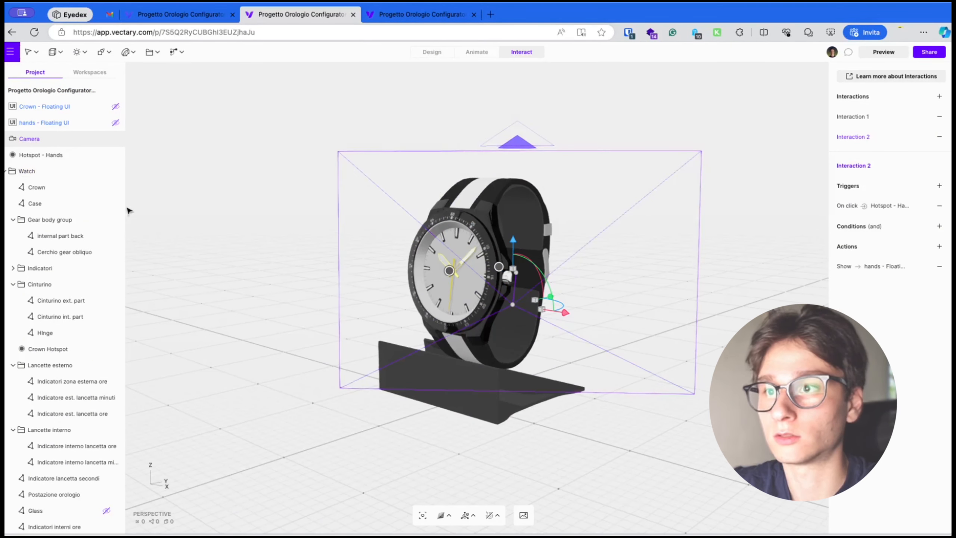
# Add a Cameras action to Interaction 2 that switches to the Camera
pyautogui.click(50, 141)
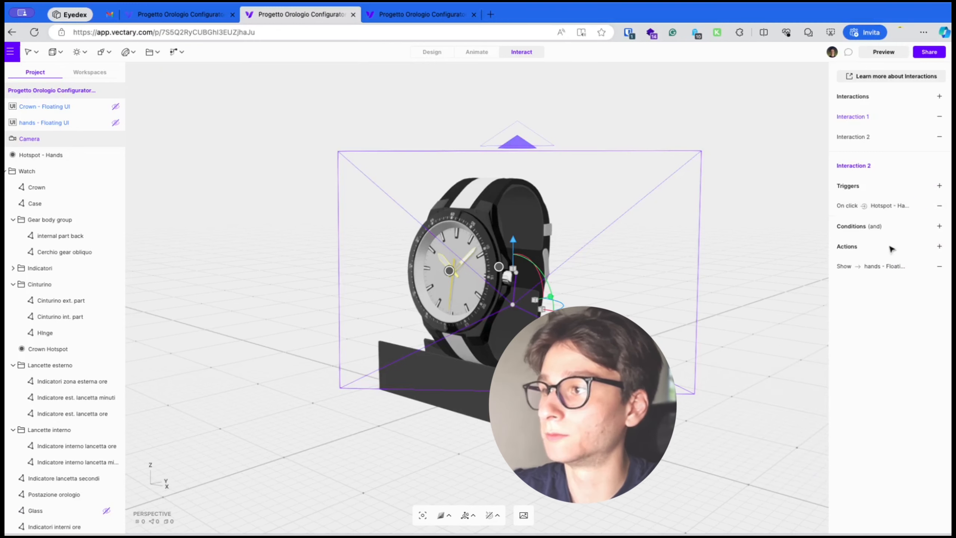
pyautogui.click(940, 246)
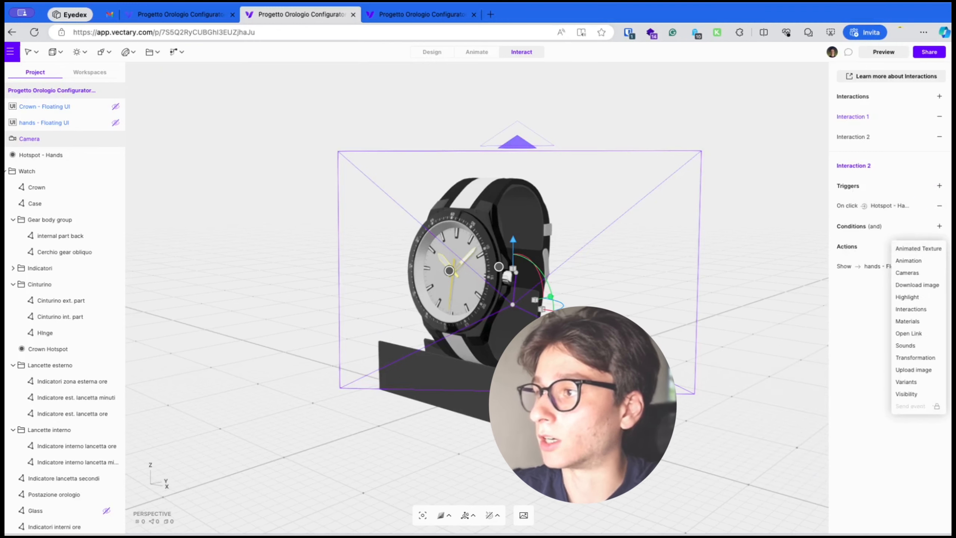
pyautogui.click(924, 272)
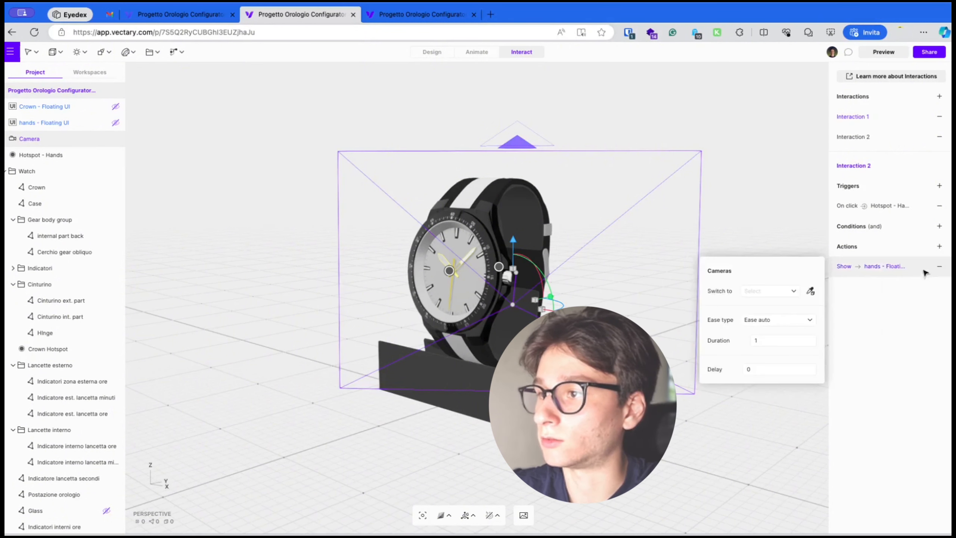
pyautogui.click(785, 294)
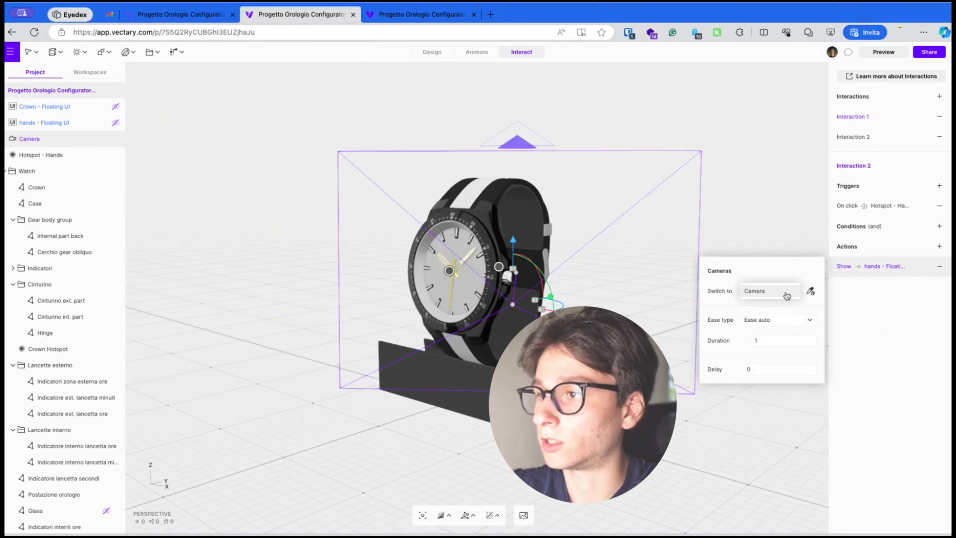
pyautogui.click(786, 294)
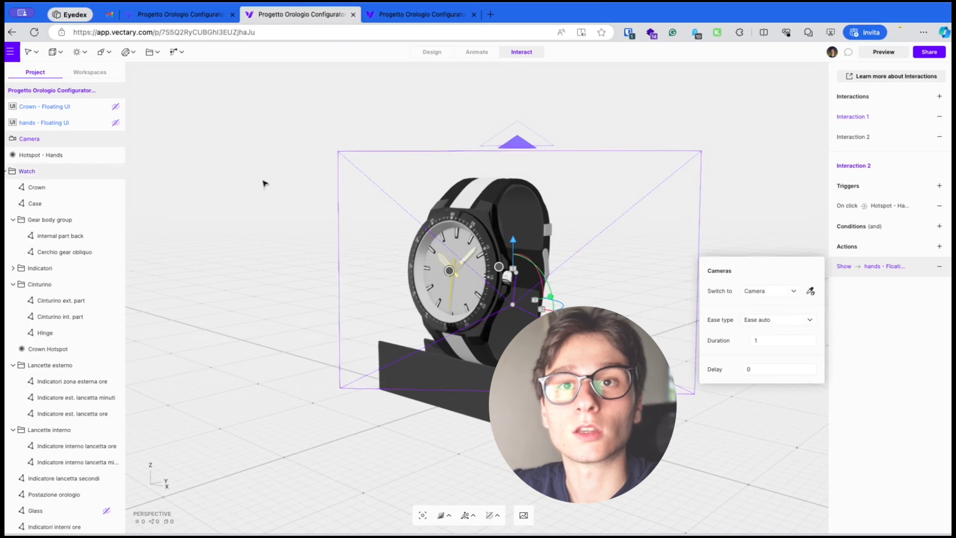
# Rename the camera to Camera crown
pyautogui.doubleClick(45, 140)
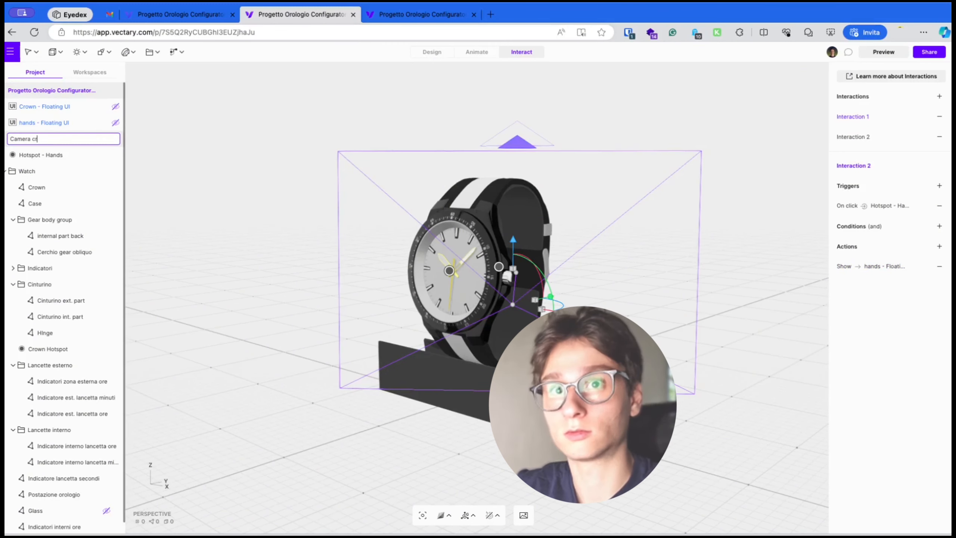
pyautogui.write('crown')
pyautogui.press('Return')
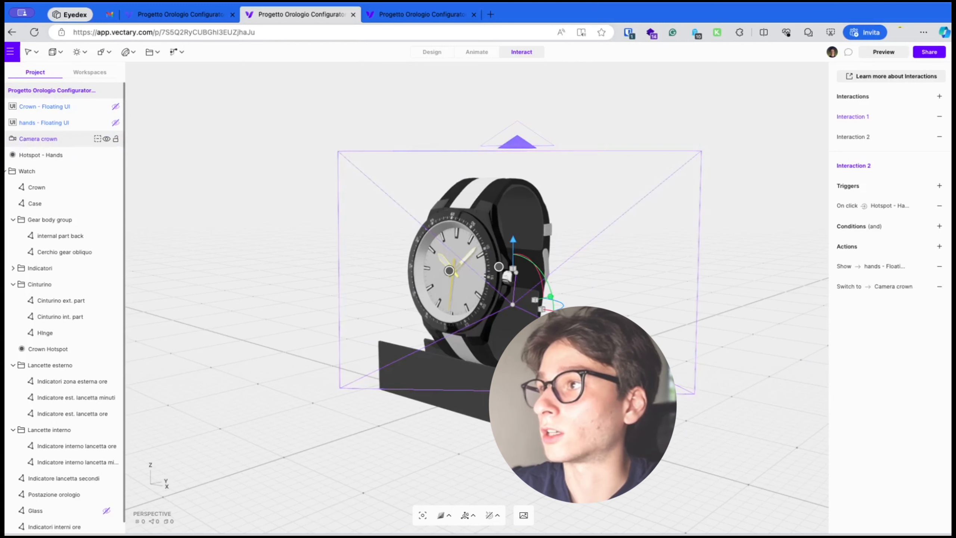
# Preview the scene and test the hands hotspot's camera switch, then exit preview
pyautogui.click(877, 53)
pyautogui.click(449, 271)
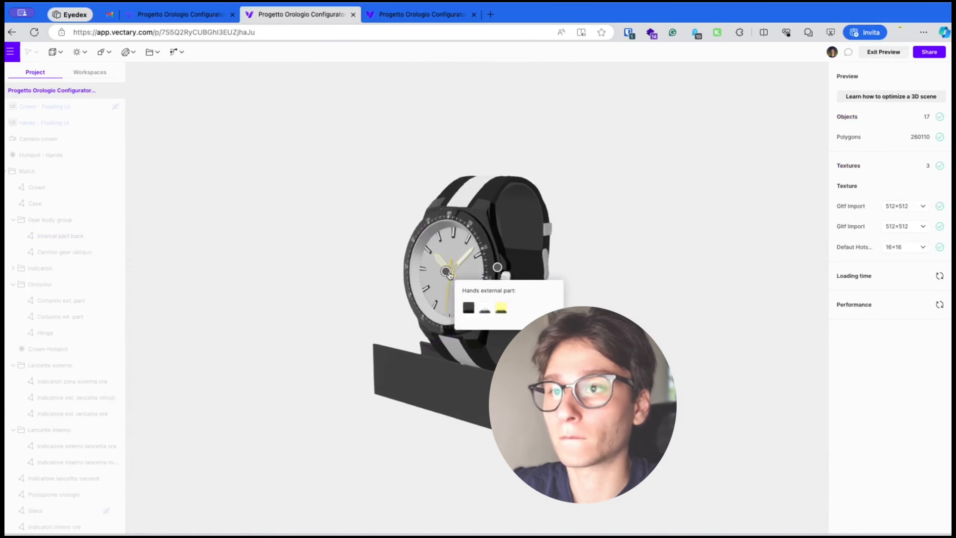
pyautogui.click(440, 276)
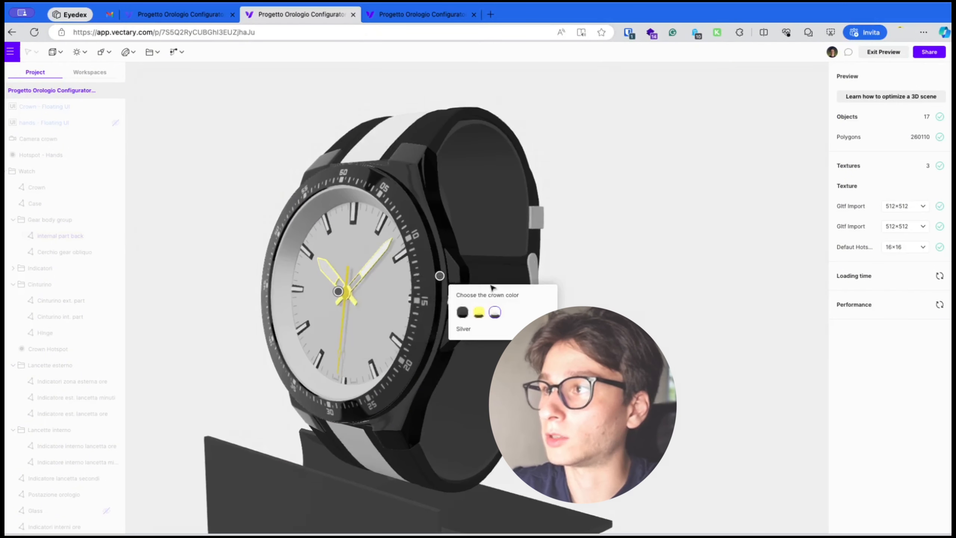
pyautogui.click(883, 53)
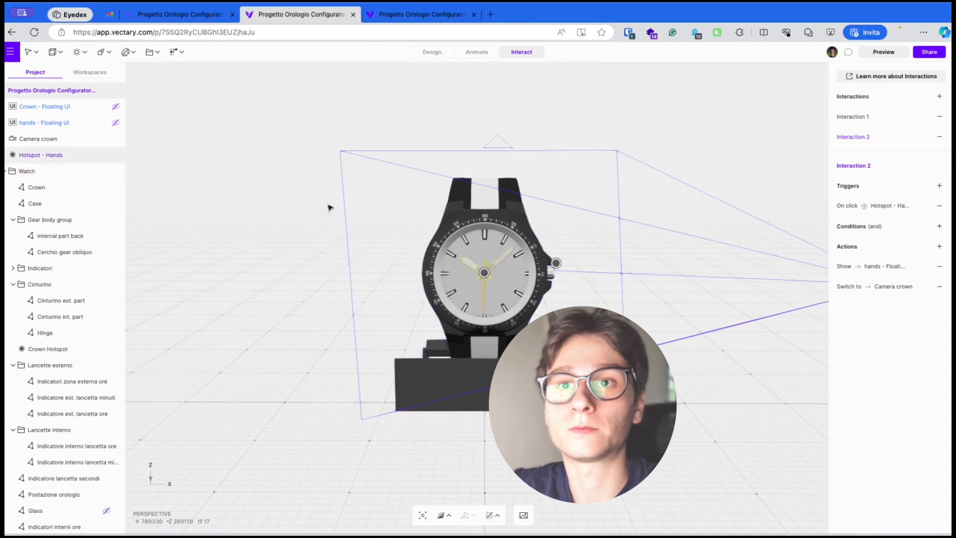
# Add a new camera to the scene and rename it Default Camera
pyautogui.click(127, 51)
pyautogui.click(153, 51)
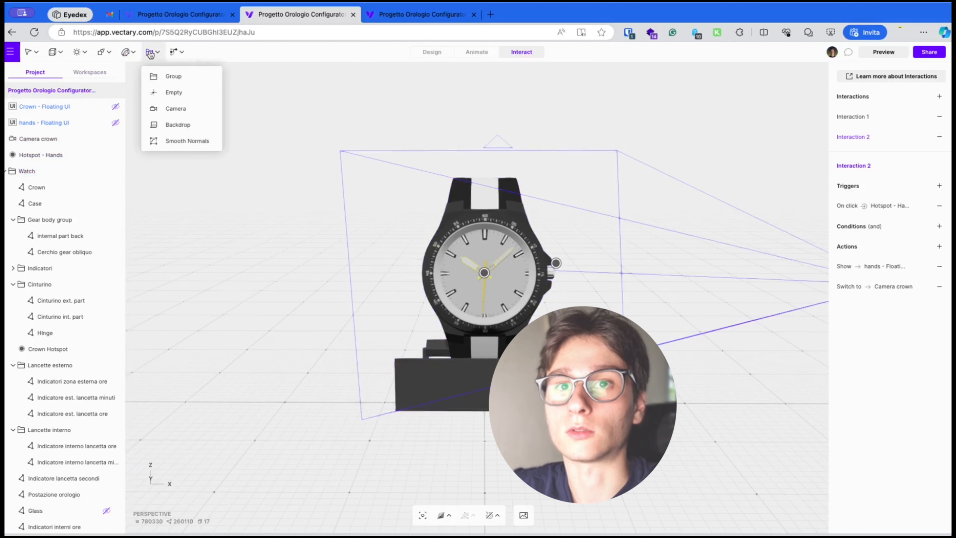
pyautogui.click(182, 108)
pyautogui.doubleClick(22, 138)
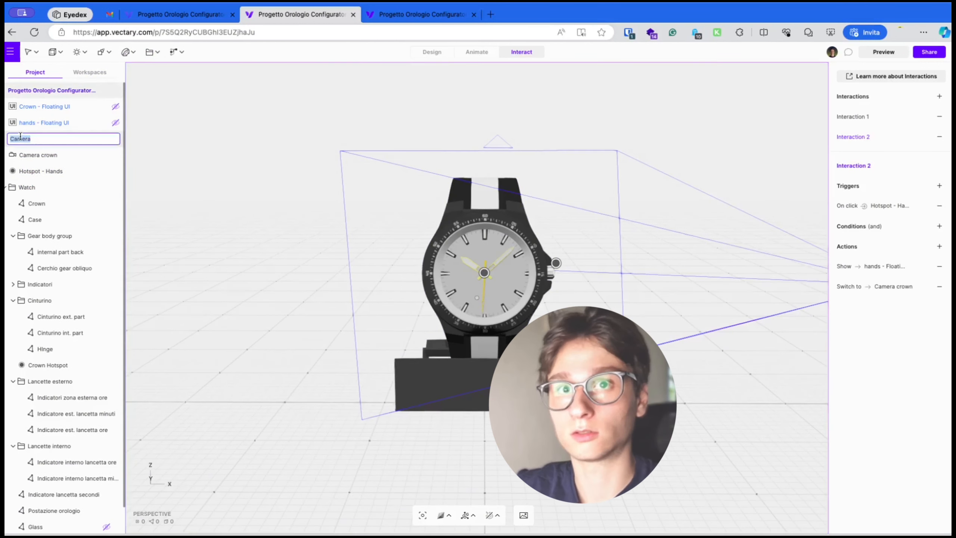
pyautogui.write('Default')
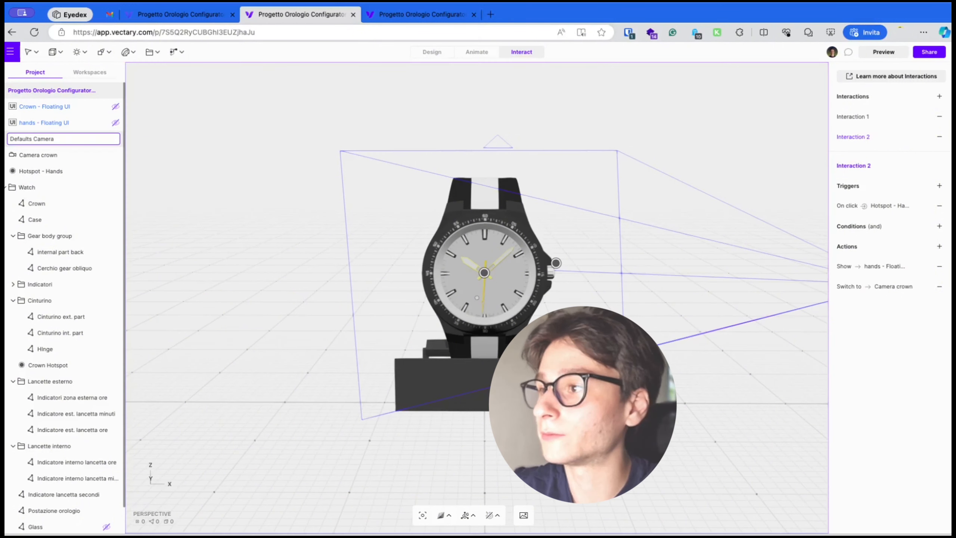
pyautogui.press('Return')
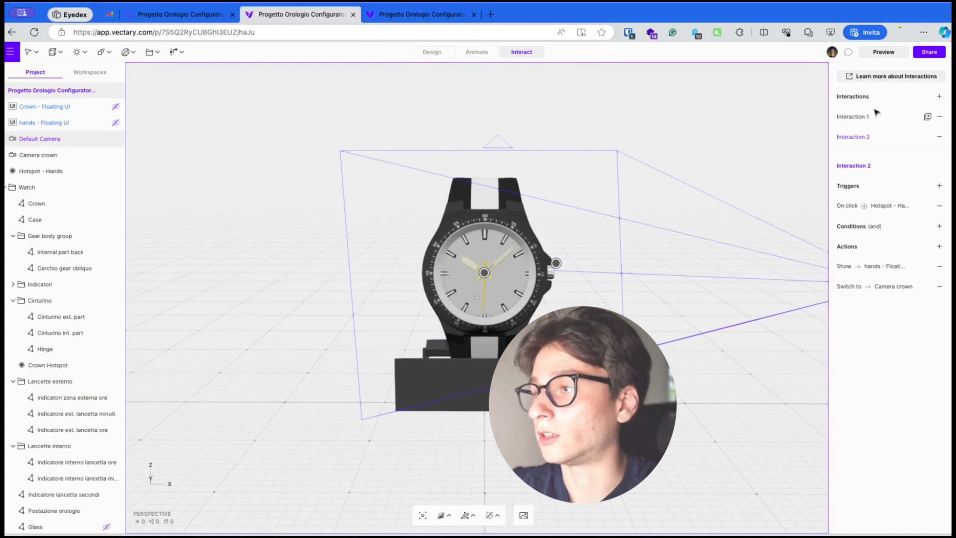
# Add Interaction 3 with an On click trigger targeting the Background
pyautogui.click(939, 98)
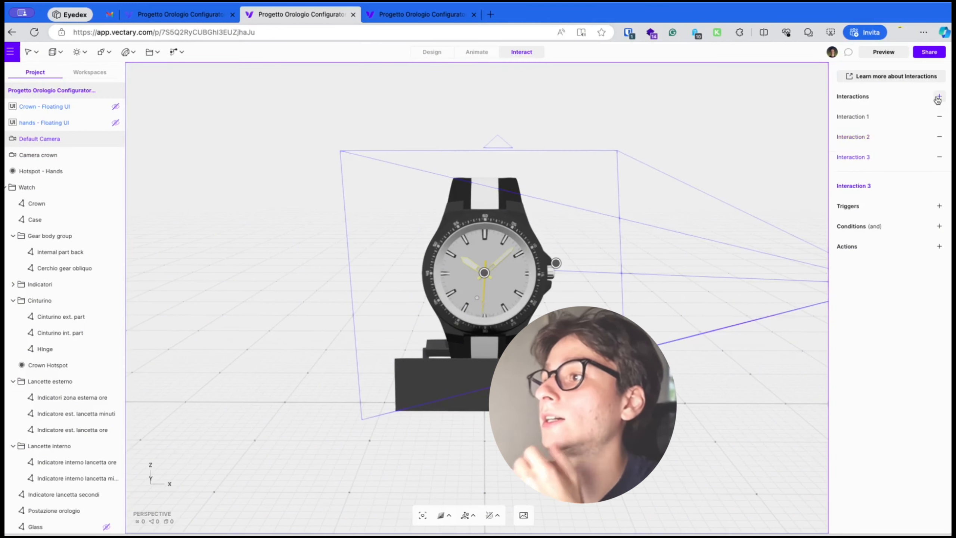
pyautogui.click(939, 208)
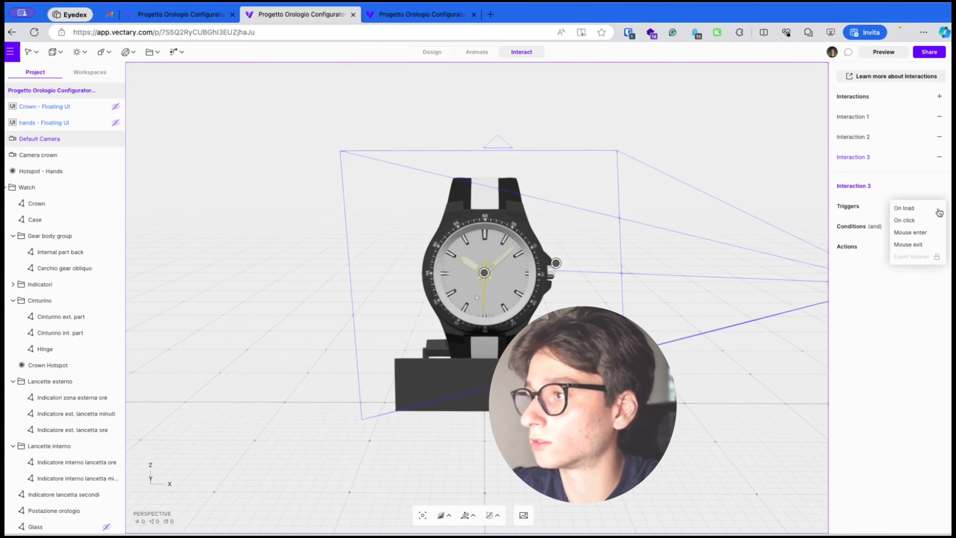
pyautogui.click(916, 222)
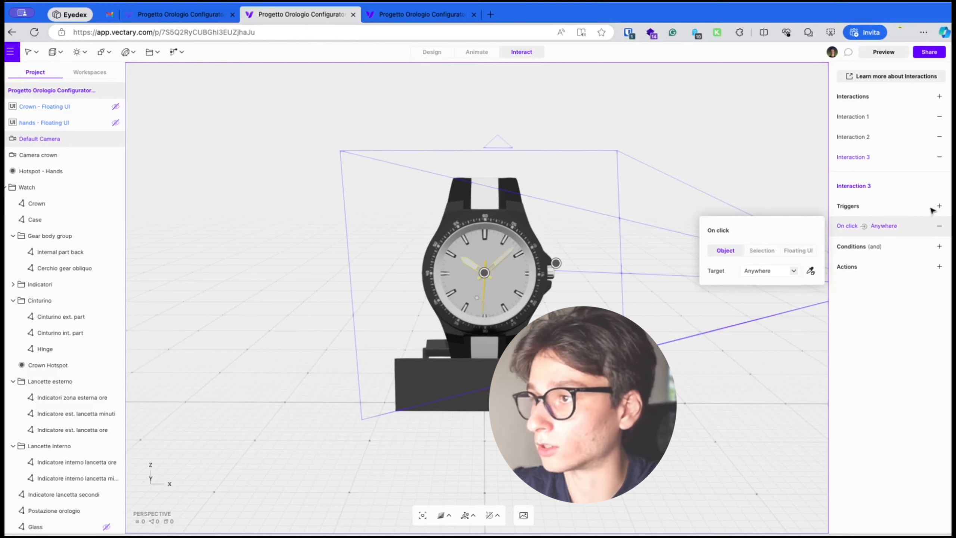
pyautogui.click(771, 270)
pyautogui.click(765, 289)
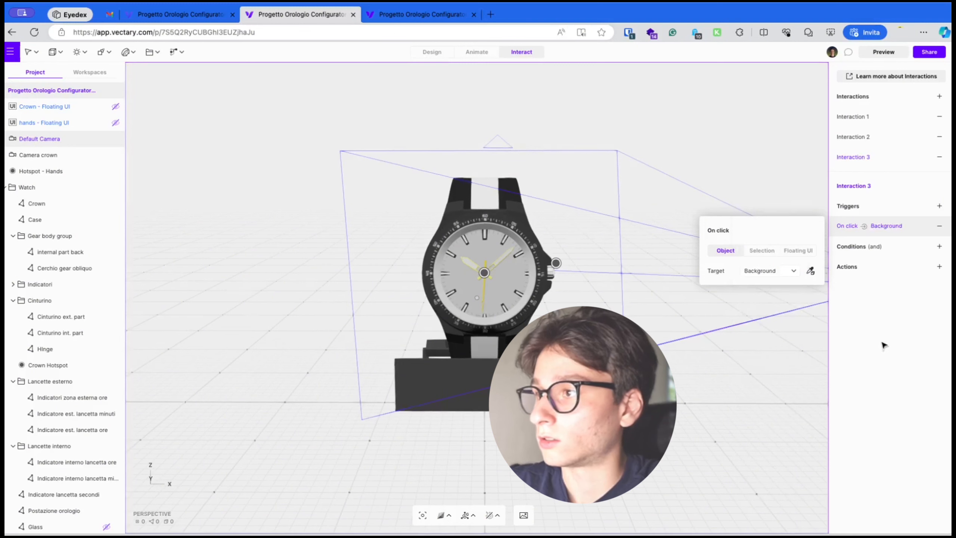
# Add a Cameras action to Interaction 3 that switches to Default Camera
pyautogui.click(940, 267)
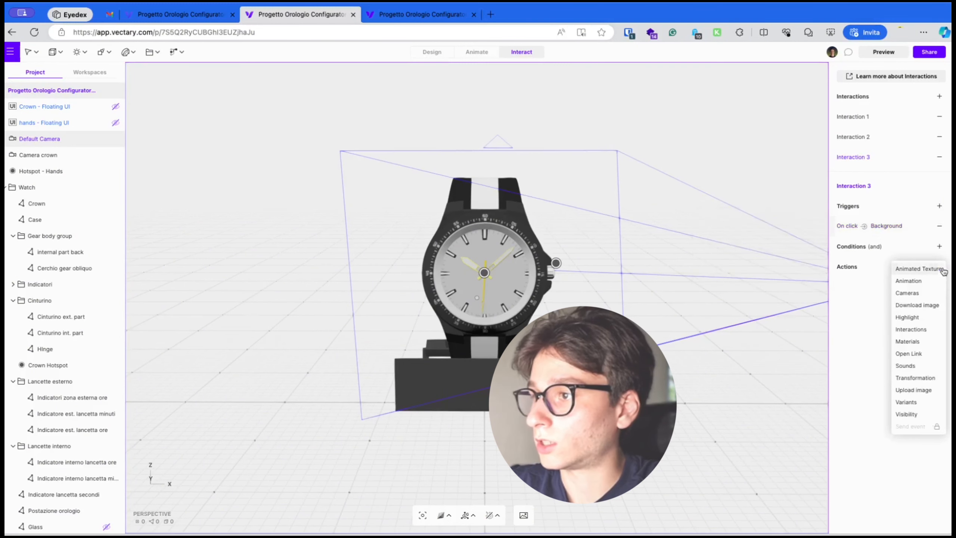
pyautogui.click(930, 294)
pyautogui.click(764, 311)
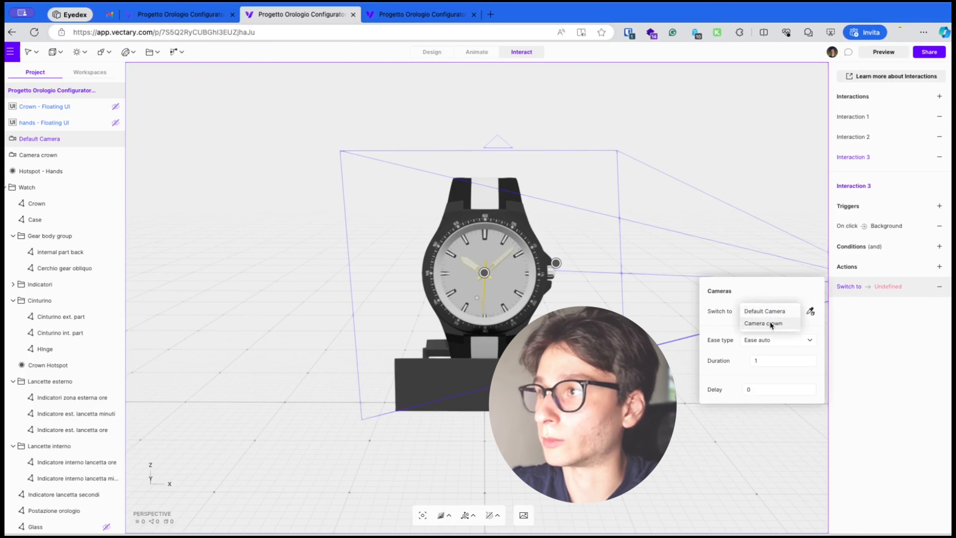
pyautogui.click(767, 311)
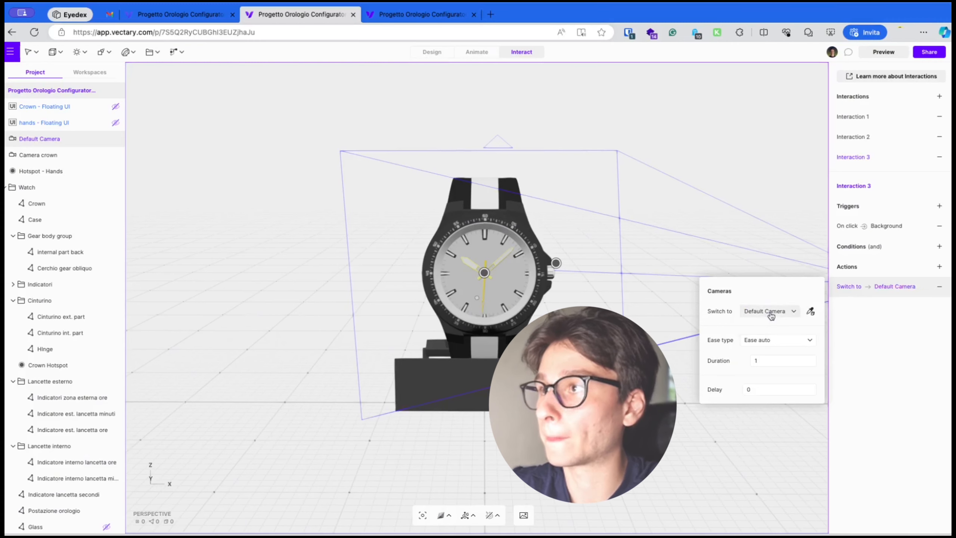
# Preview the scene, open the crown hotspot, and exit preview
pyautogui.click(883, 52)
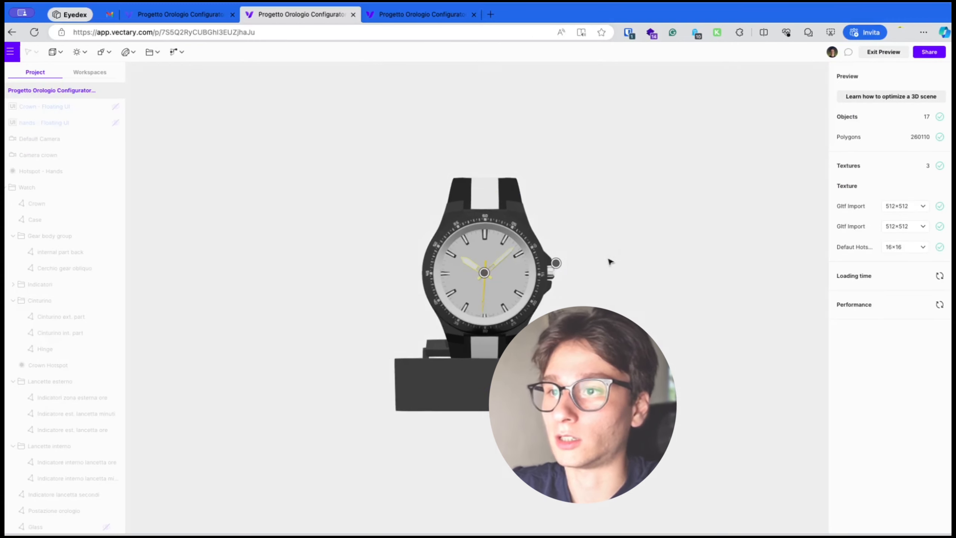
pyautogui.click(556, 263)
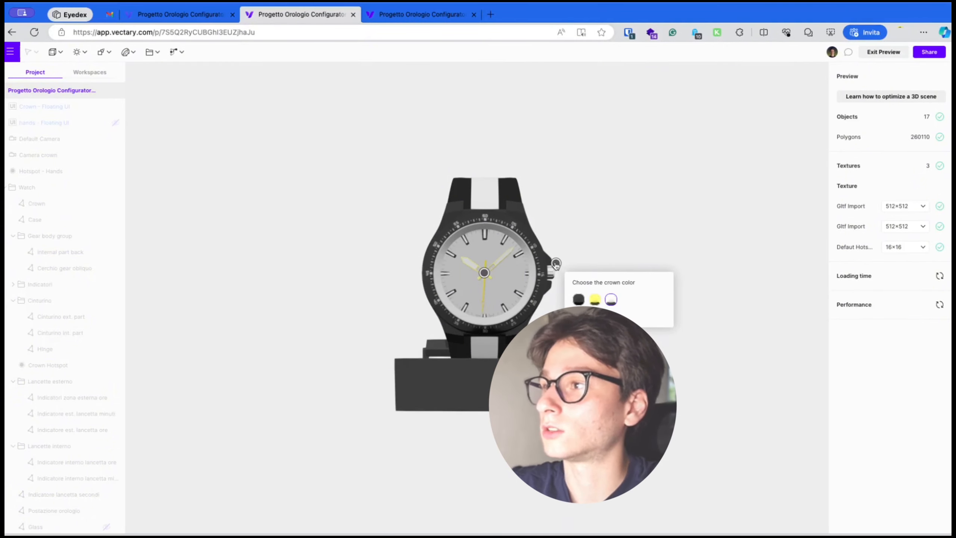
pyautogui.click(884, 52)
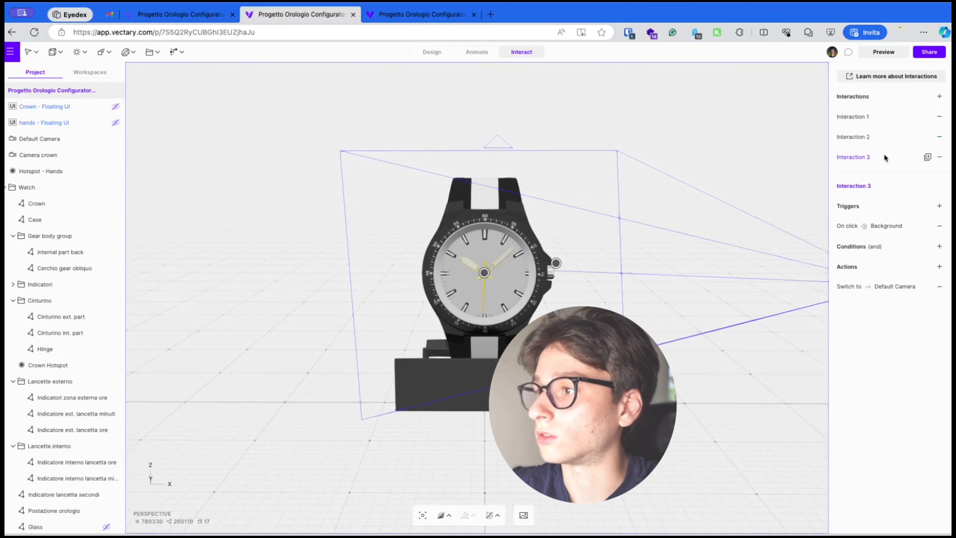
# Set the ease type of Interaction 2's switch to Camera crown action to Constant
pyautogui.click(862, 138)
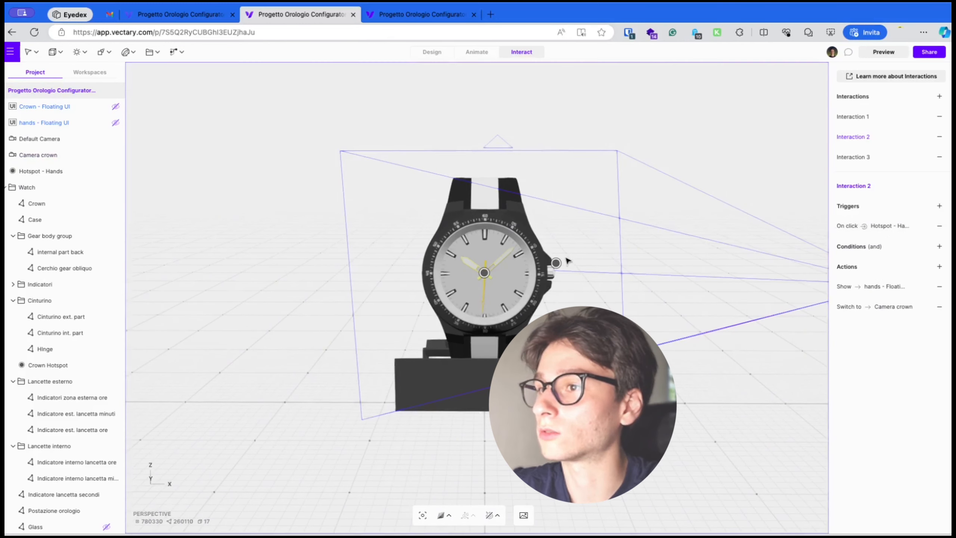
pyautogui.click(557, 265)
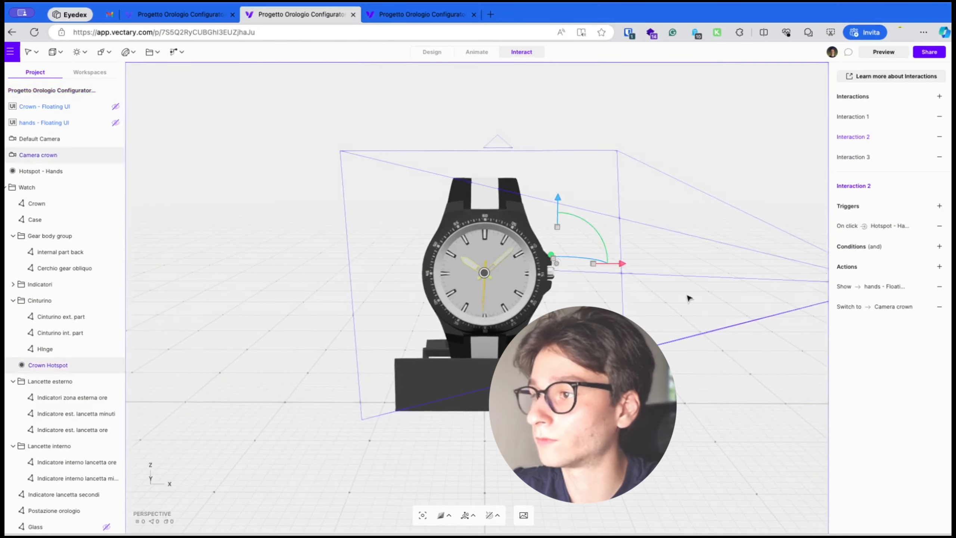
pyautogui.click(892, 309)
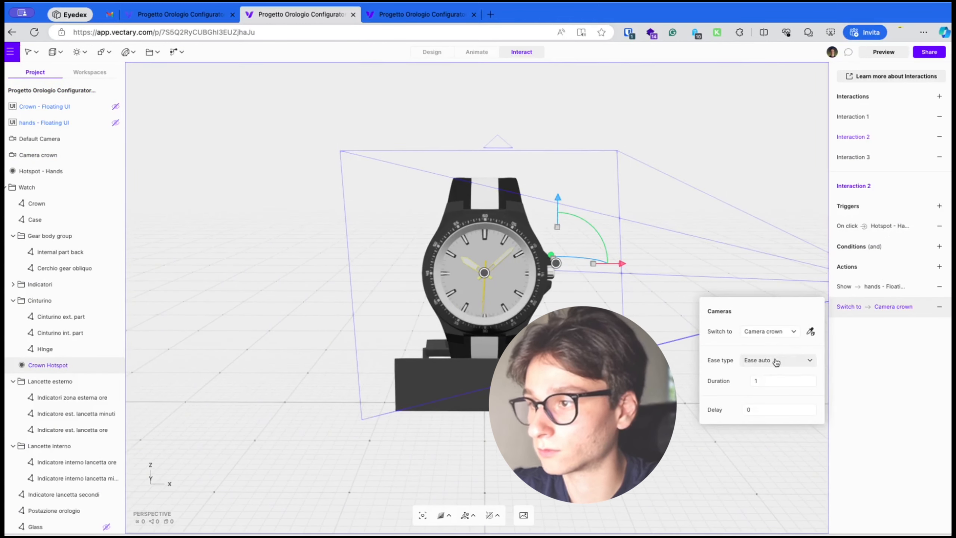
pyautogui.click(776, 360)
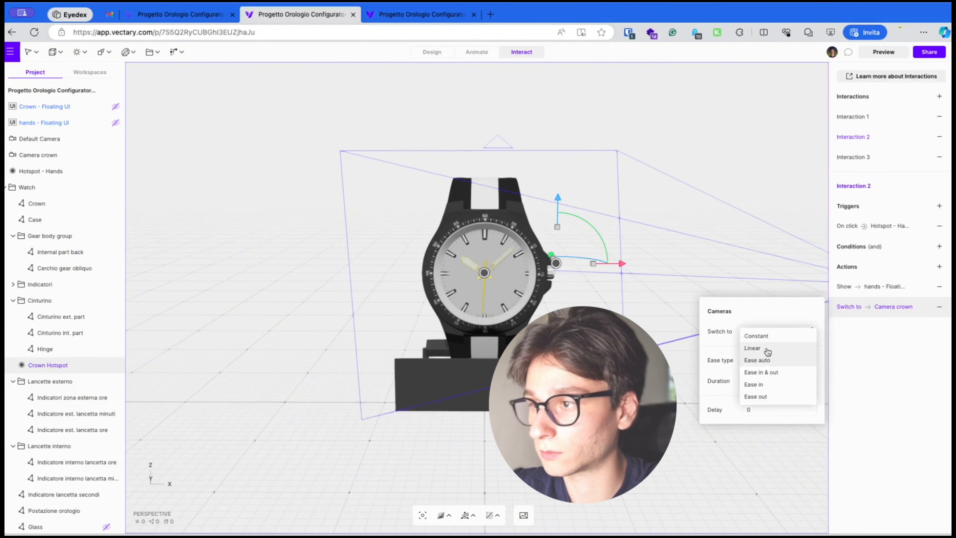
pyautogui.click(766, 336)
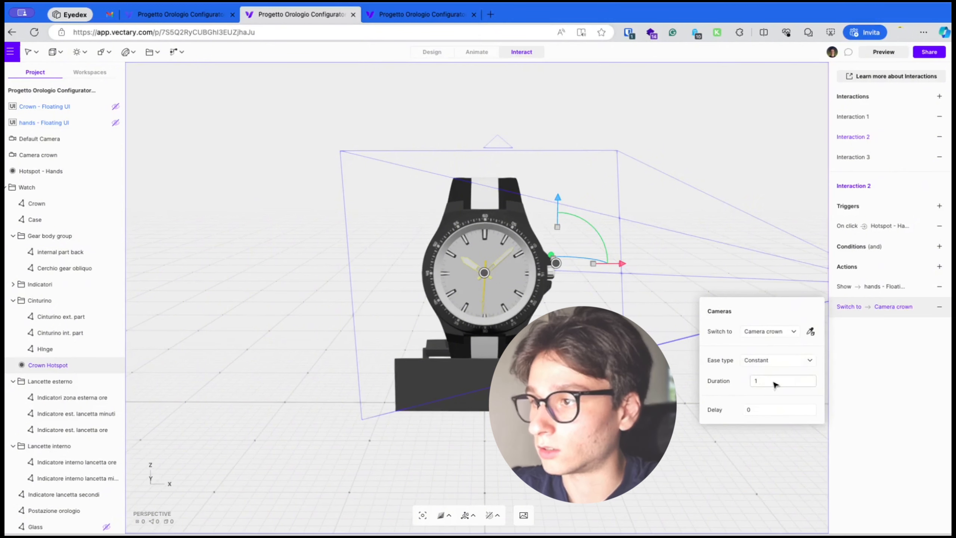
pyautogui.click(771, 332)
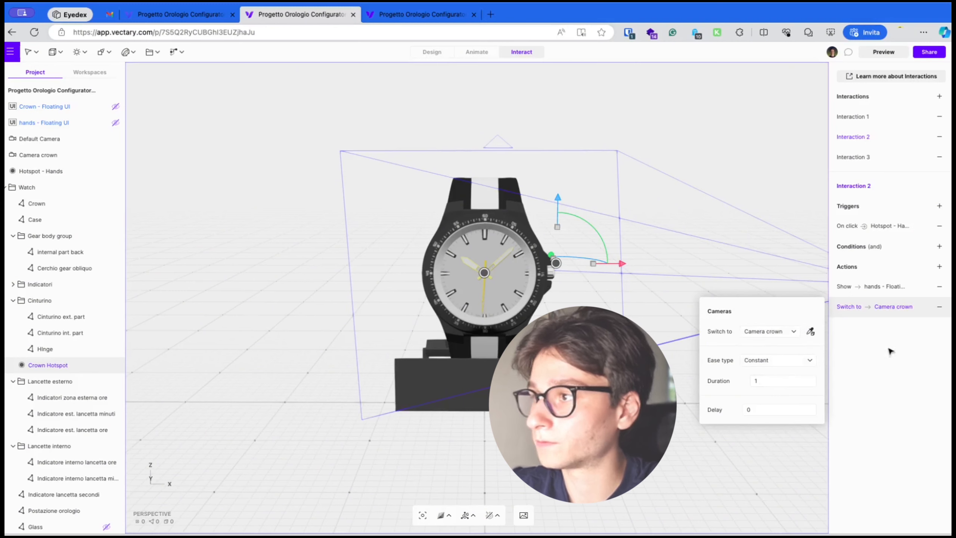
pyautogui.click(909, 349)
# Preview the scene to test the crown hotspot, the hands hotspot and a background click, and exit preview
pyautogui.click(884, 52)
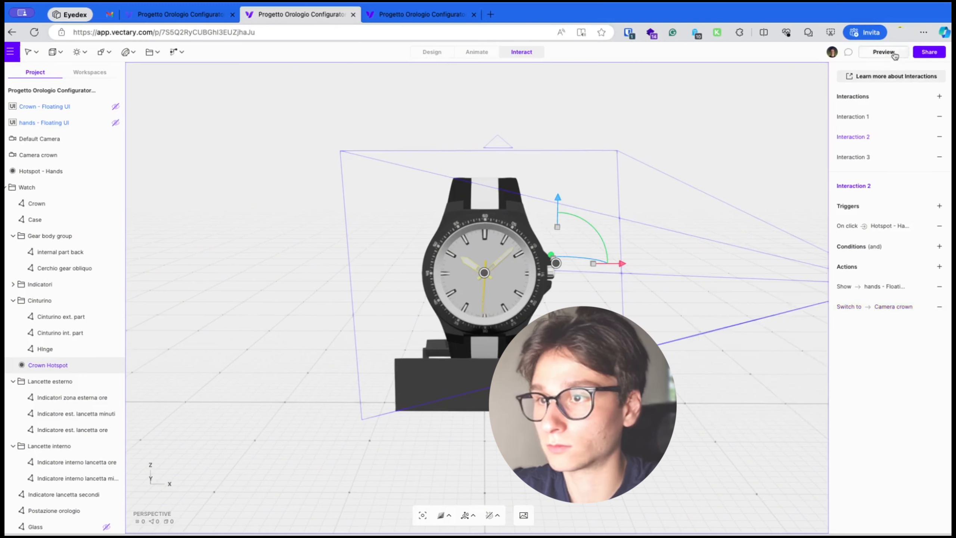
pyautogui.click(557, 263)
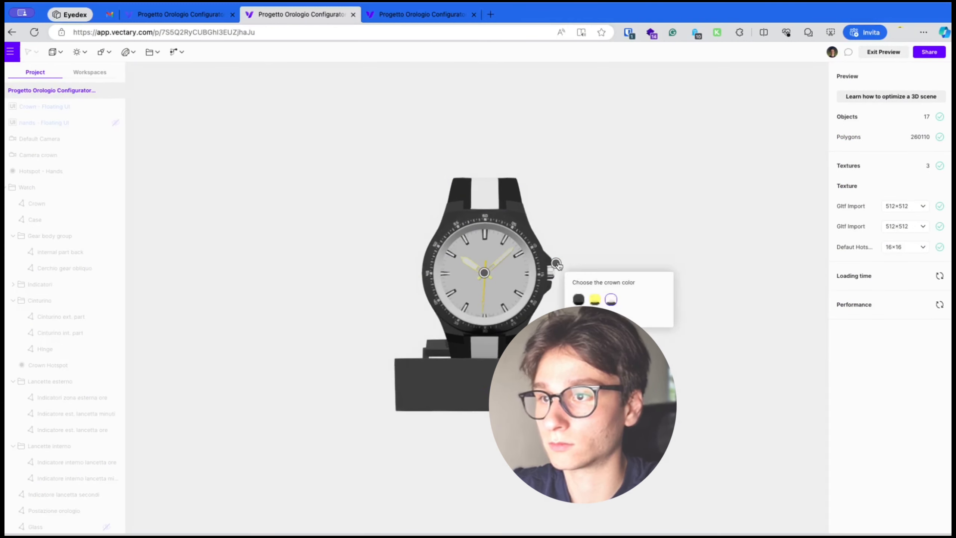
pyautogui.click(483, 273)
pyautogui.moveTo(700, 308); pyautogui.dragTo(758, 284)
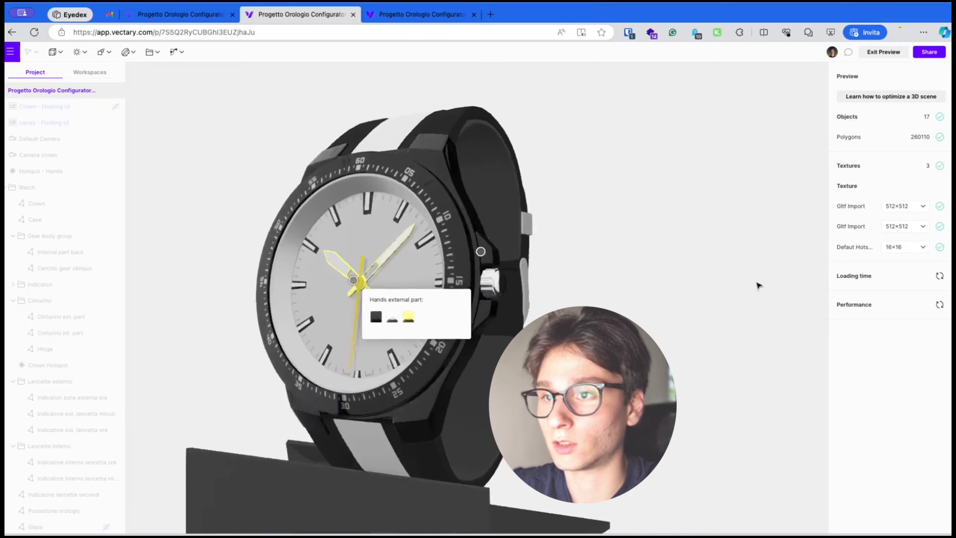
pyautogui.click(593, 274)
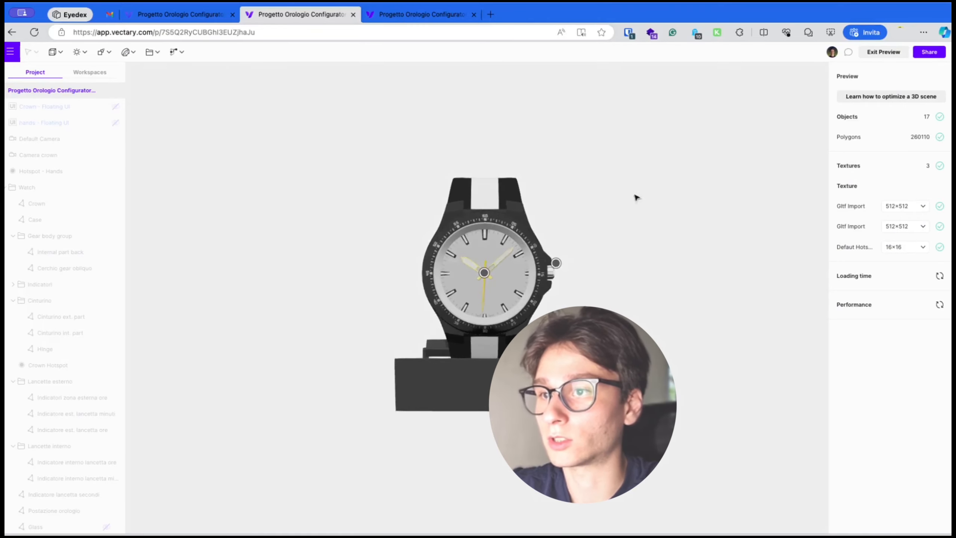
pyautogui.click(557, 264)
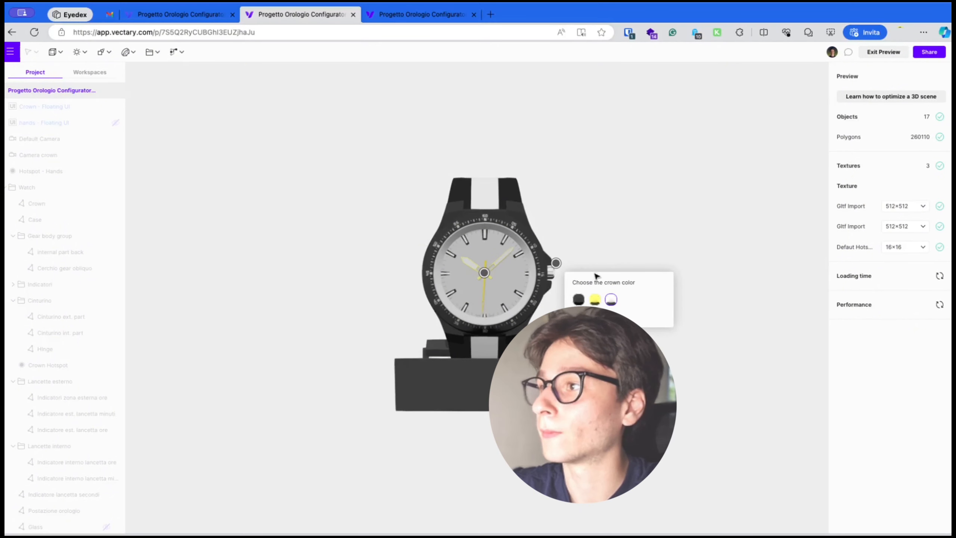
pyautogui.click(883, 53)
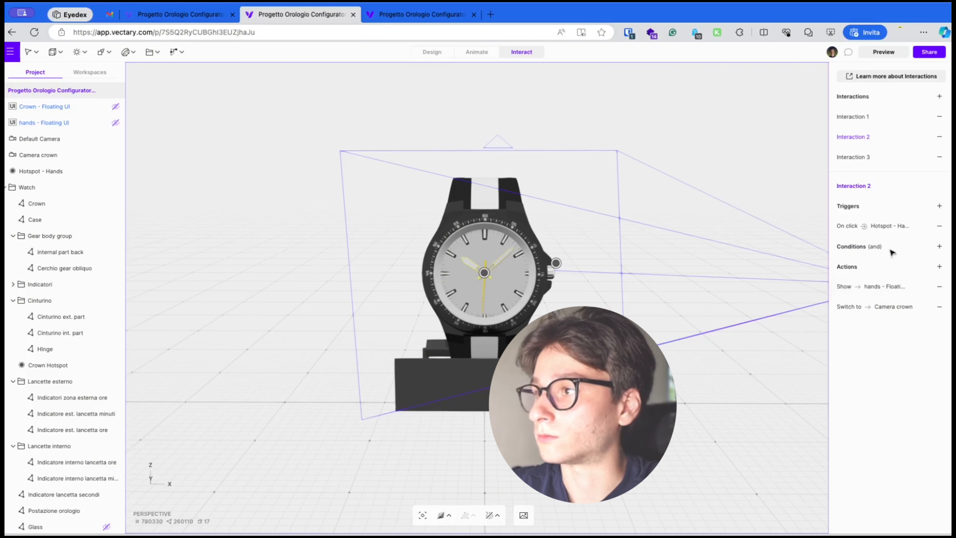
# Add a Cameras action to Interaction 1 that switches to Camera crown
pyautogui.click(863, 156)
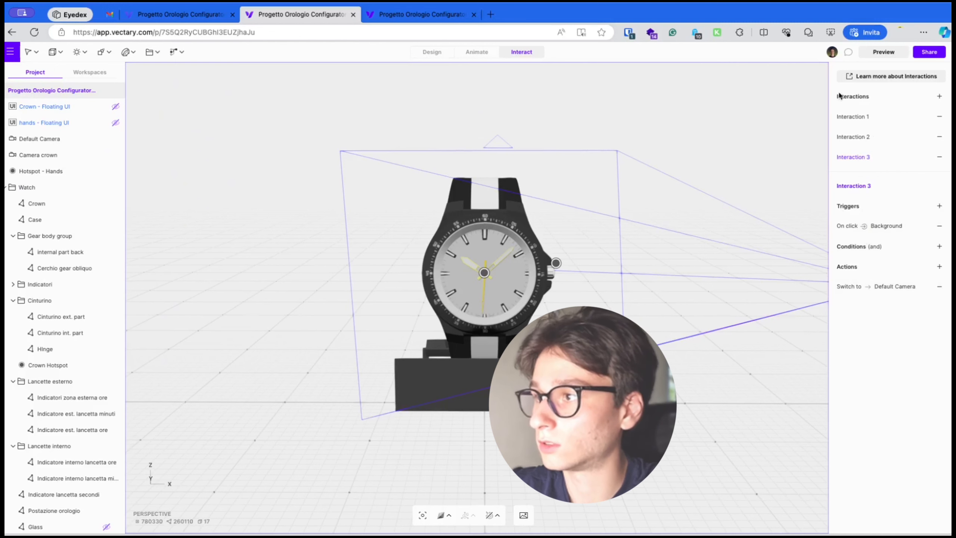
pyautogui.click(854, 117)
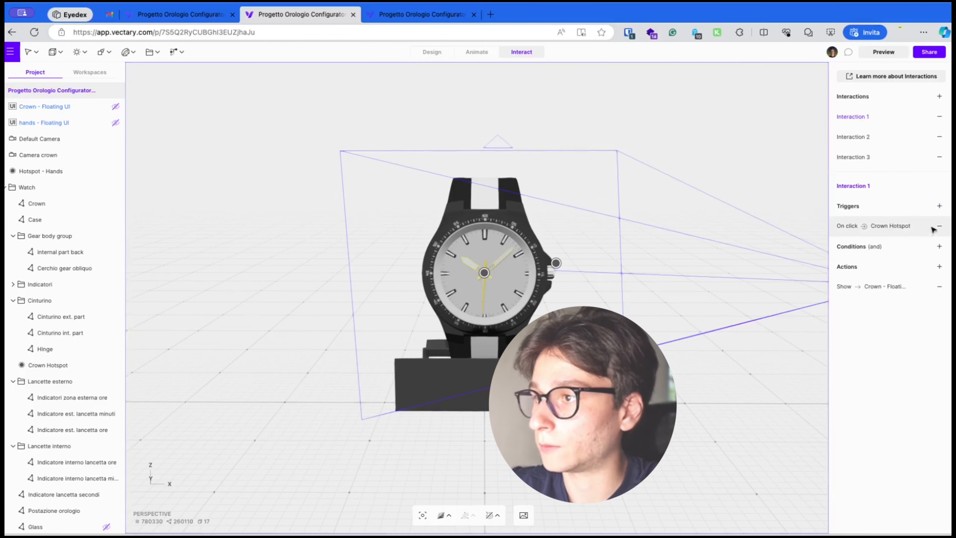
pyautogui.click(913, 231)
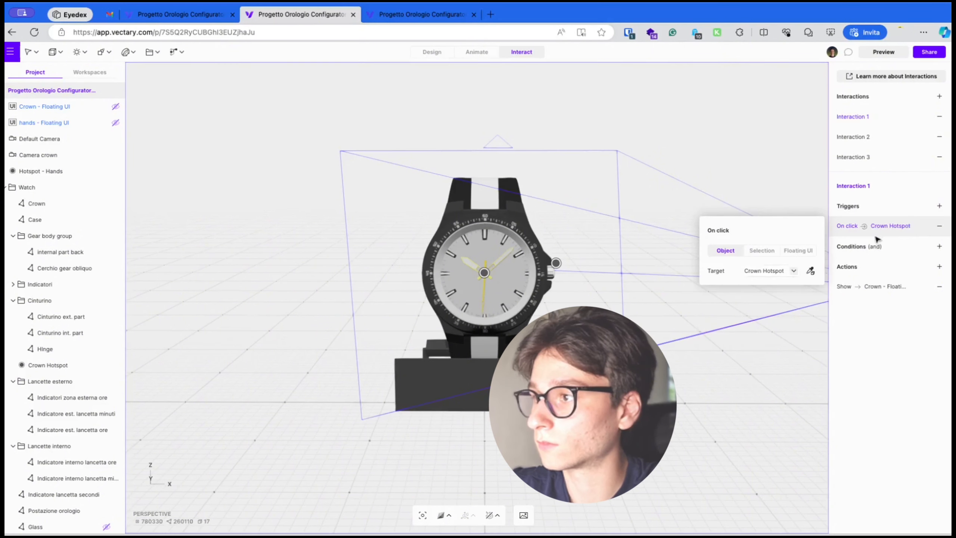
pyautogui.click(898, 314)
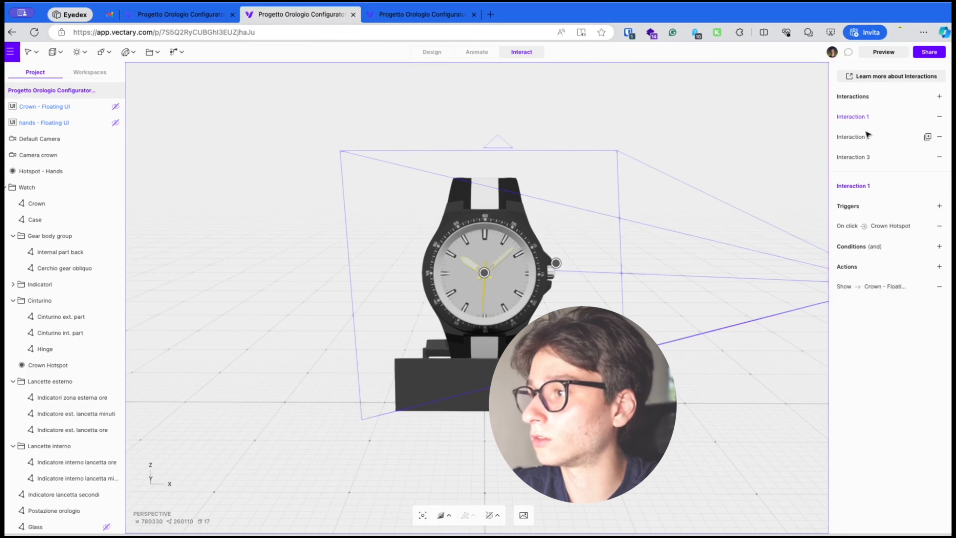
pyautogui.click(945, 271)
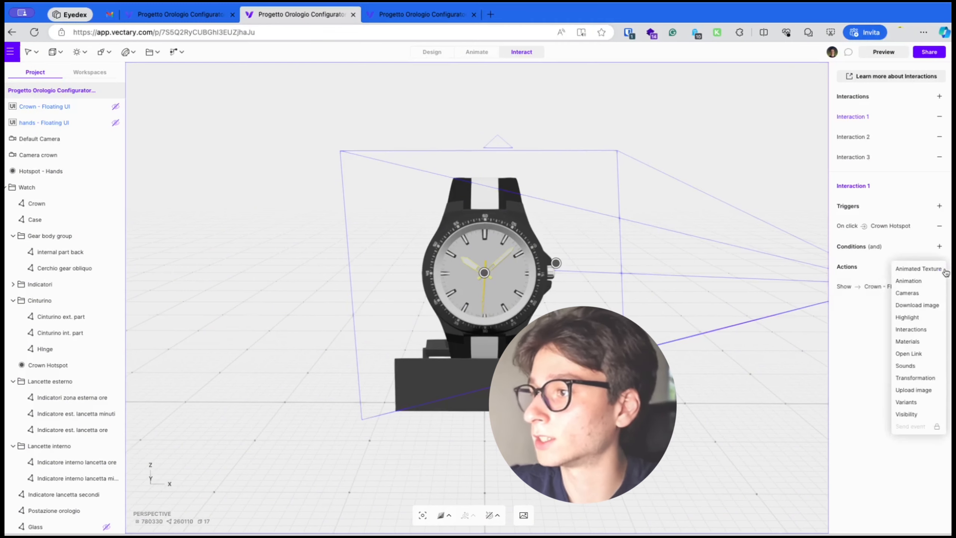
pyautogui.click(866, 294)
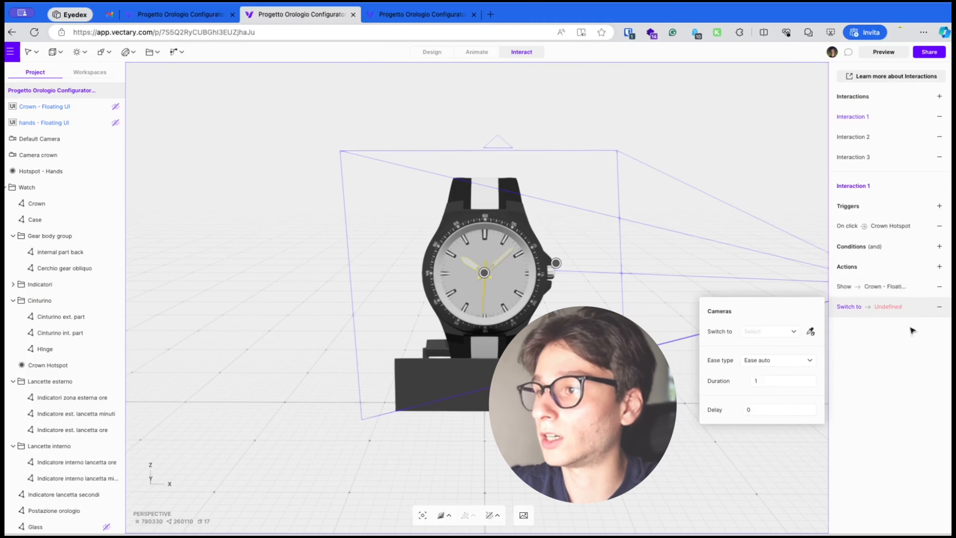
pyautogui.click(765, 332)
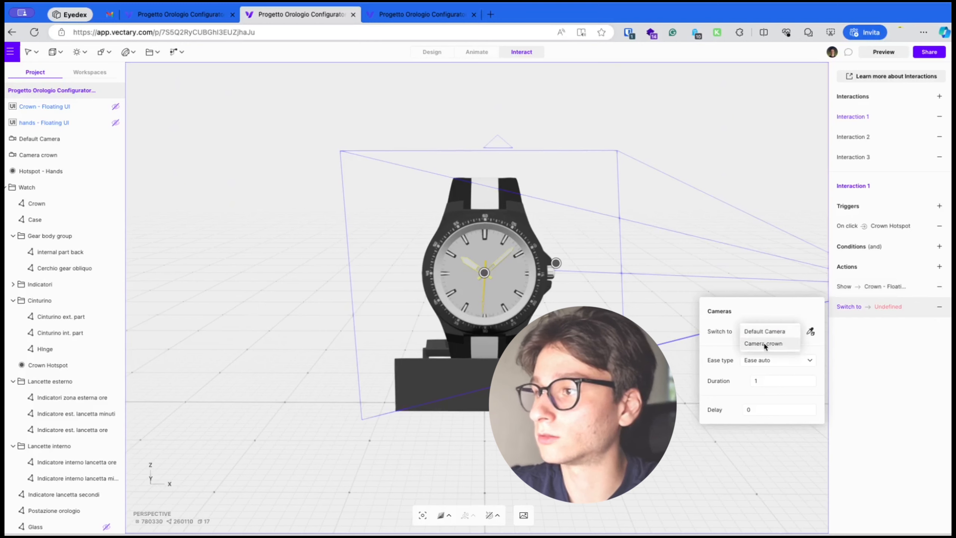
pyautogui.click(765, 343)
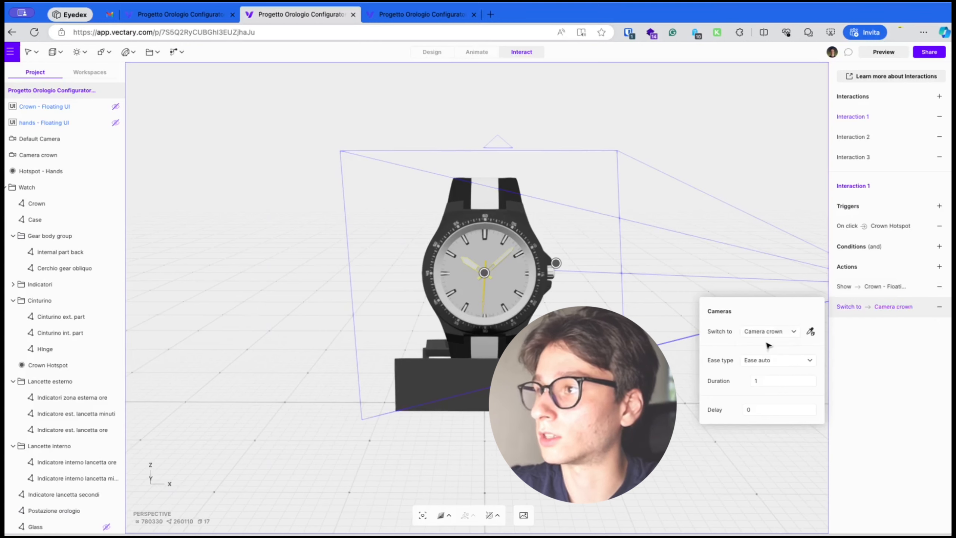
pyautogui.click(873, 386)
# Preview the scene and exit preview
pyautogui.click(879, 56)
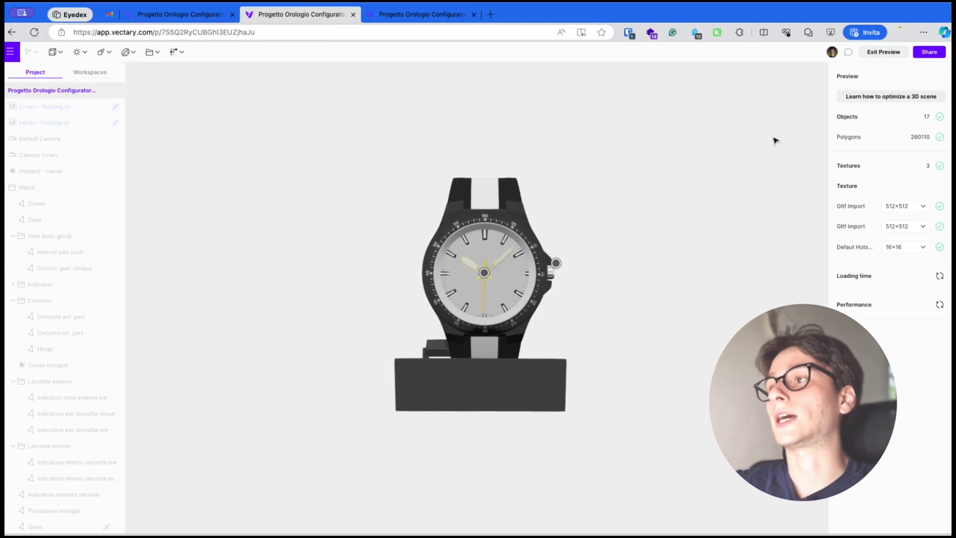
pyautogui.click(875, 55)
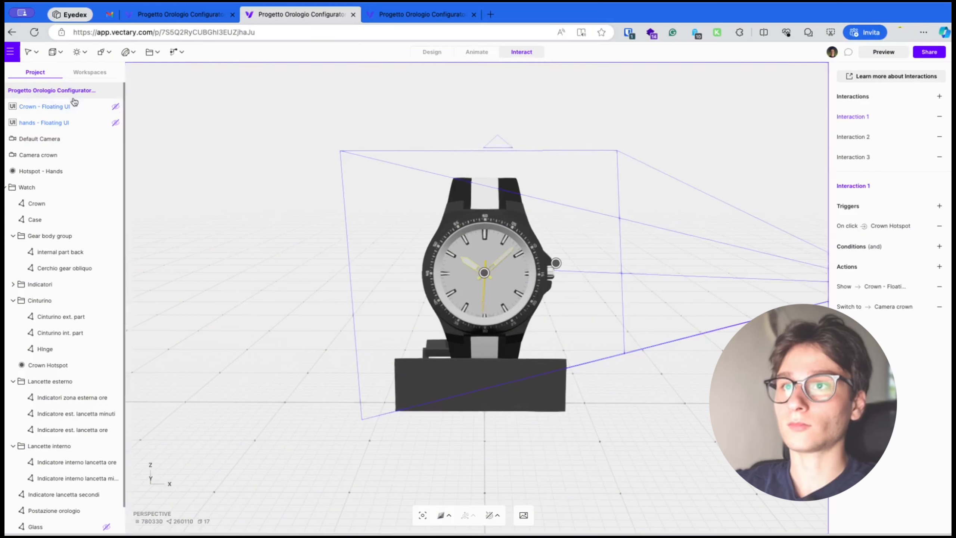
# Generate the USDZ file in the scene's Augmented reality settings
pyautogui.click(432, 52)
pyautogui.click(939, 162)
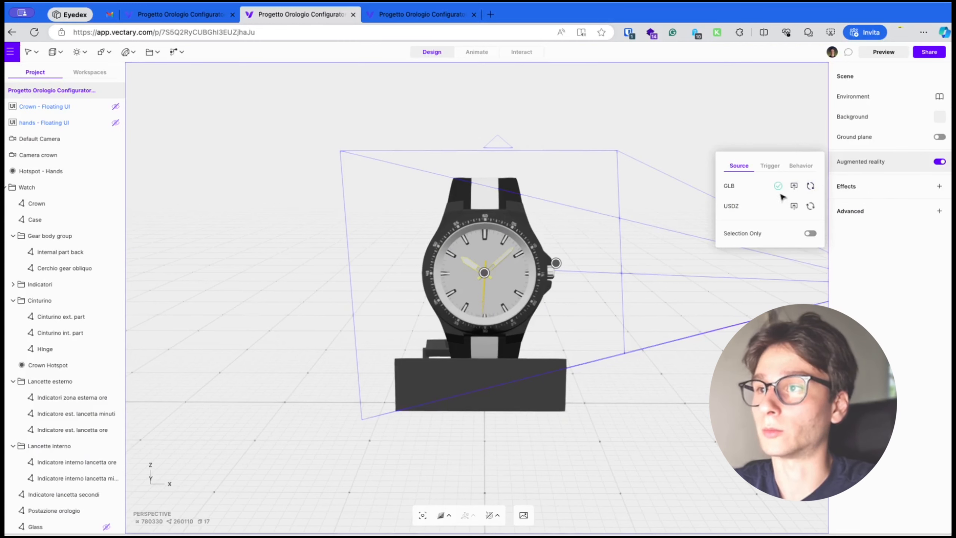
pyautogui.click(792, 207)
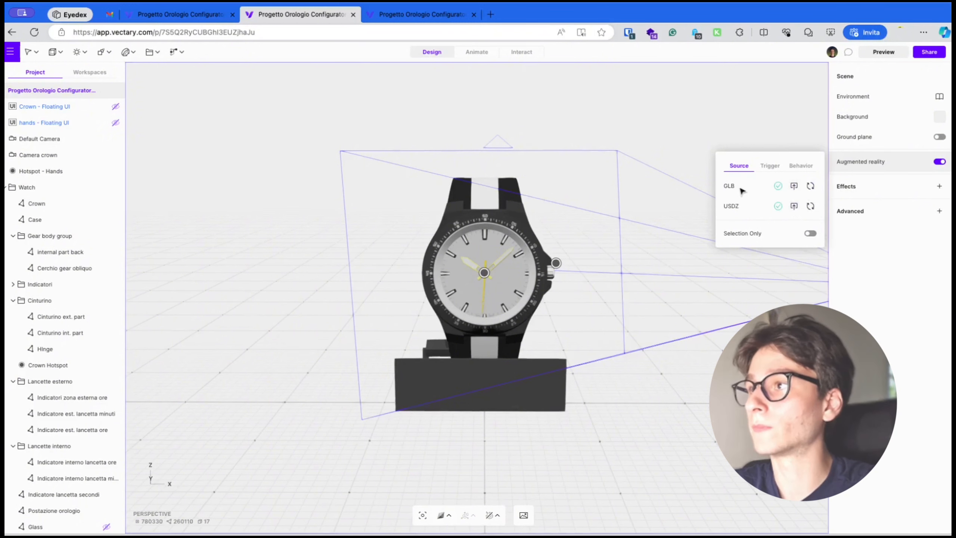
# Preview the scene and open the Augmented Reality QR code
pyautogui.click(884, 52)
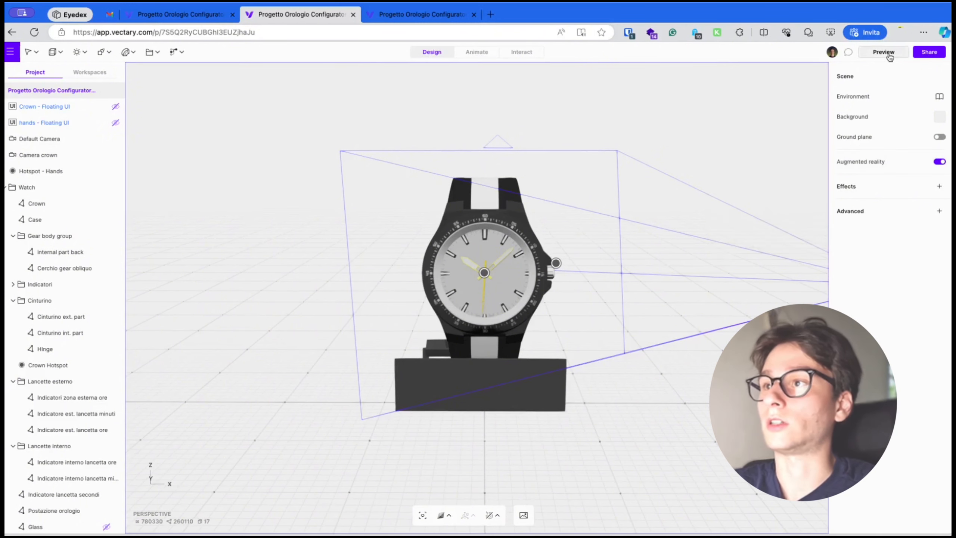
pyautogui.click(810, 82)
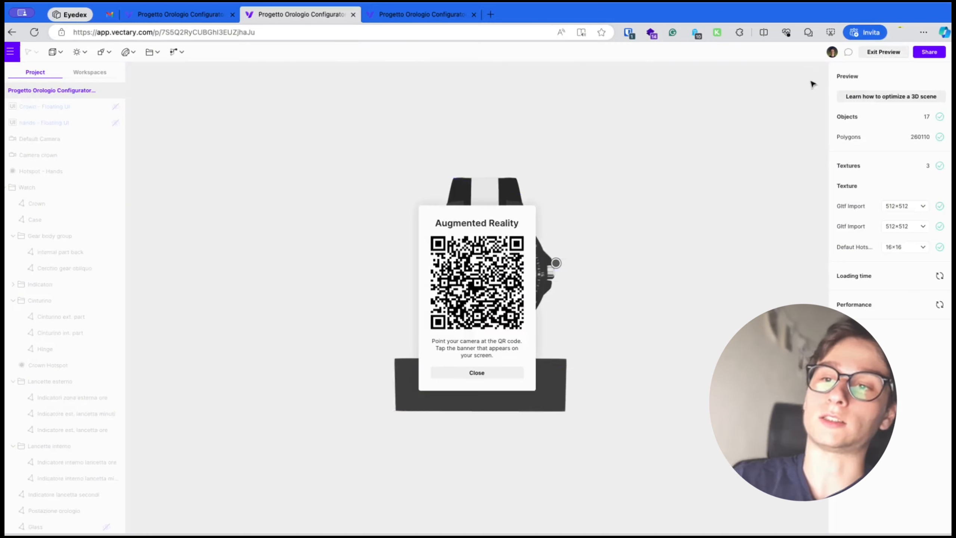